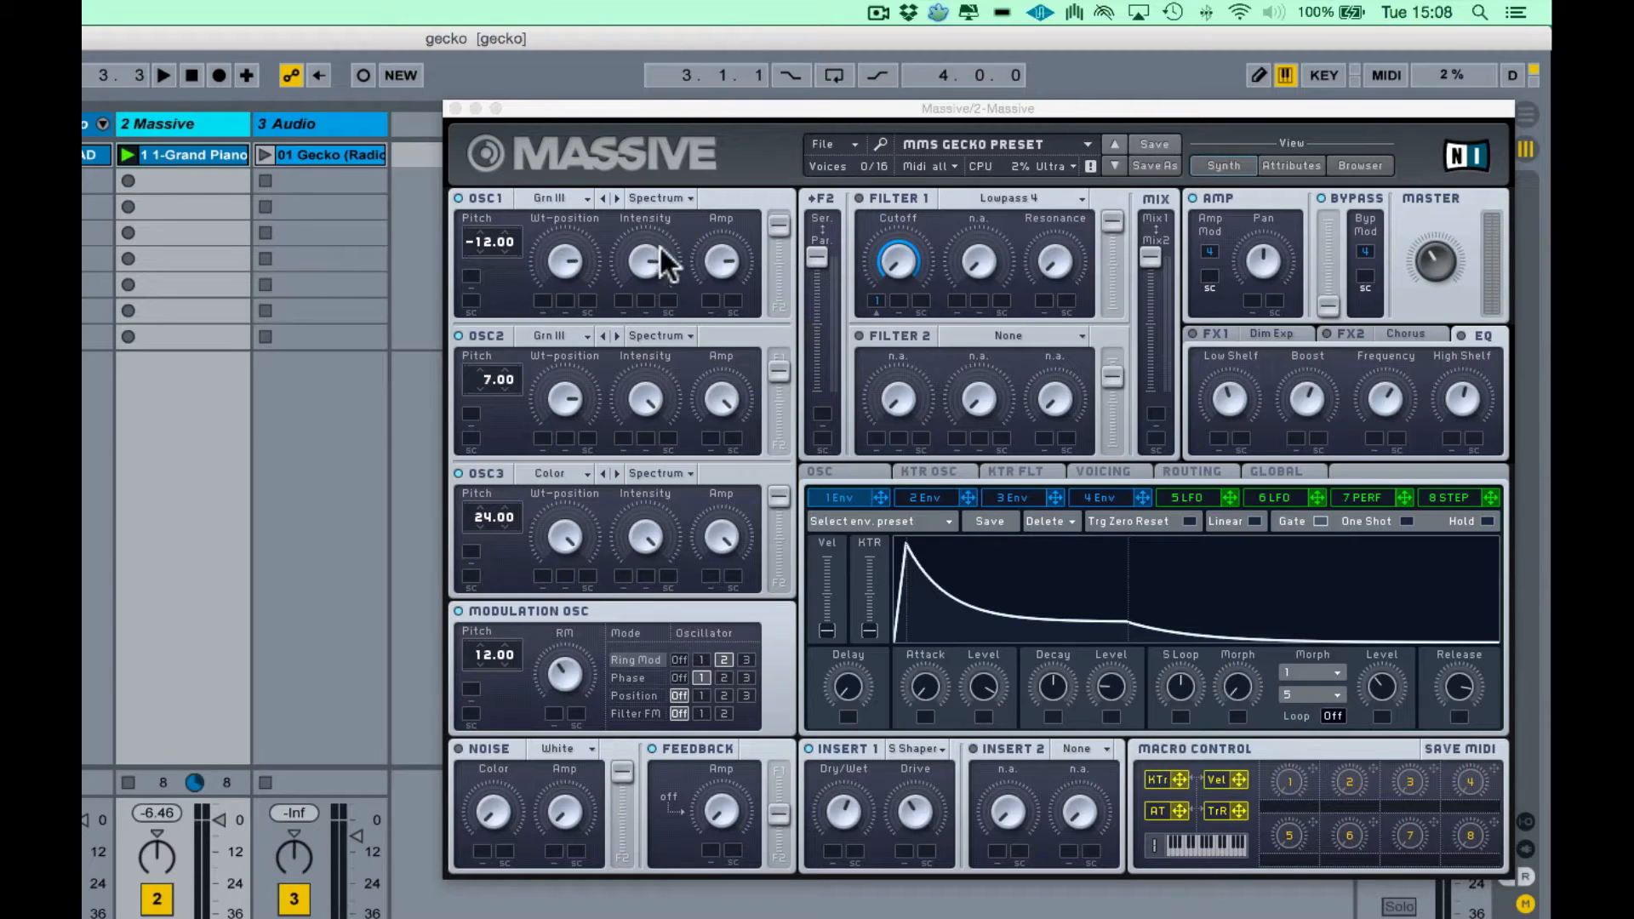
# Step: Shift OSC1's filter routing midway between F1 and F2 and return it fully to F1
pyautogui.moveTo(775, 218)
pyautogui.mouseDown()
pyautogui.moveTo(783, 268)
pyautogui.moveTo(779, 216)
pyautogui.moveTo(761, 330)
pyautogui.moveTo(781, 262)
pyautogui.mouseUp()
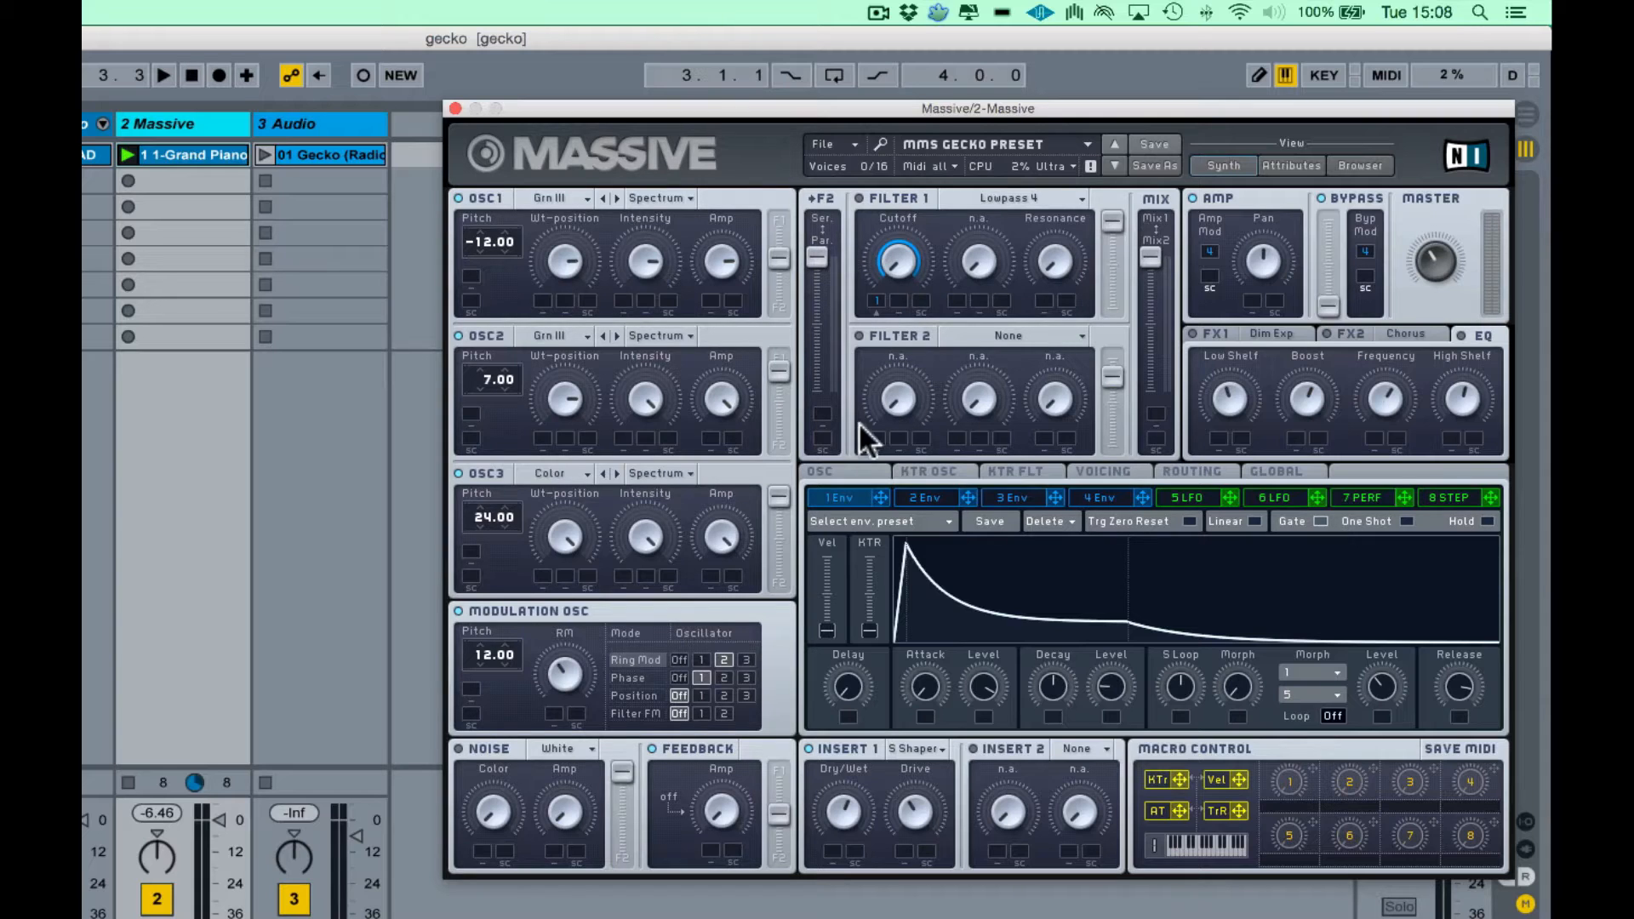
pyautogui.moveTo(801, 252); pyautogui.dragTo(811, 234)
pyautogui.moveTo(775, 240); pyautogui.dragTo(771, 204)
# Step: Play the clip with Filter 1 switched off and switch the filter back on to compare the sound
pyautogui.click(859, 197)
pyautogui.click(857, 197)
pyautogui.press('space')
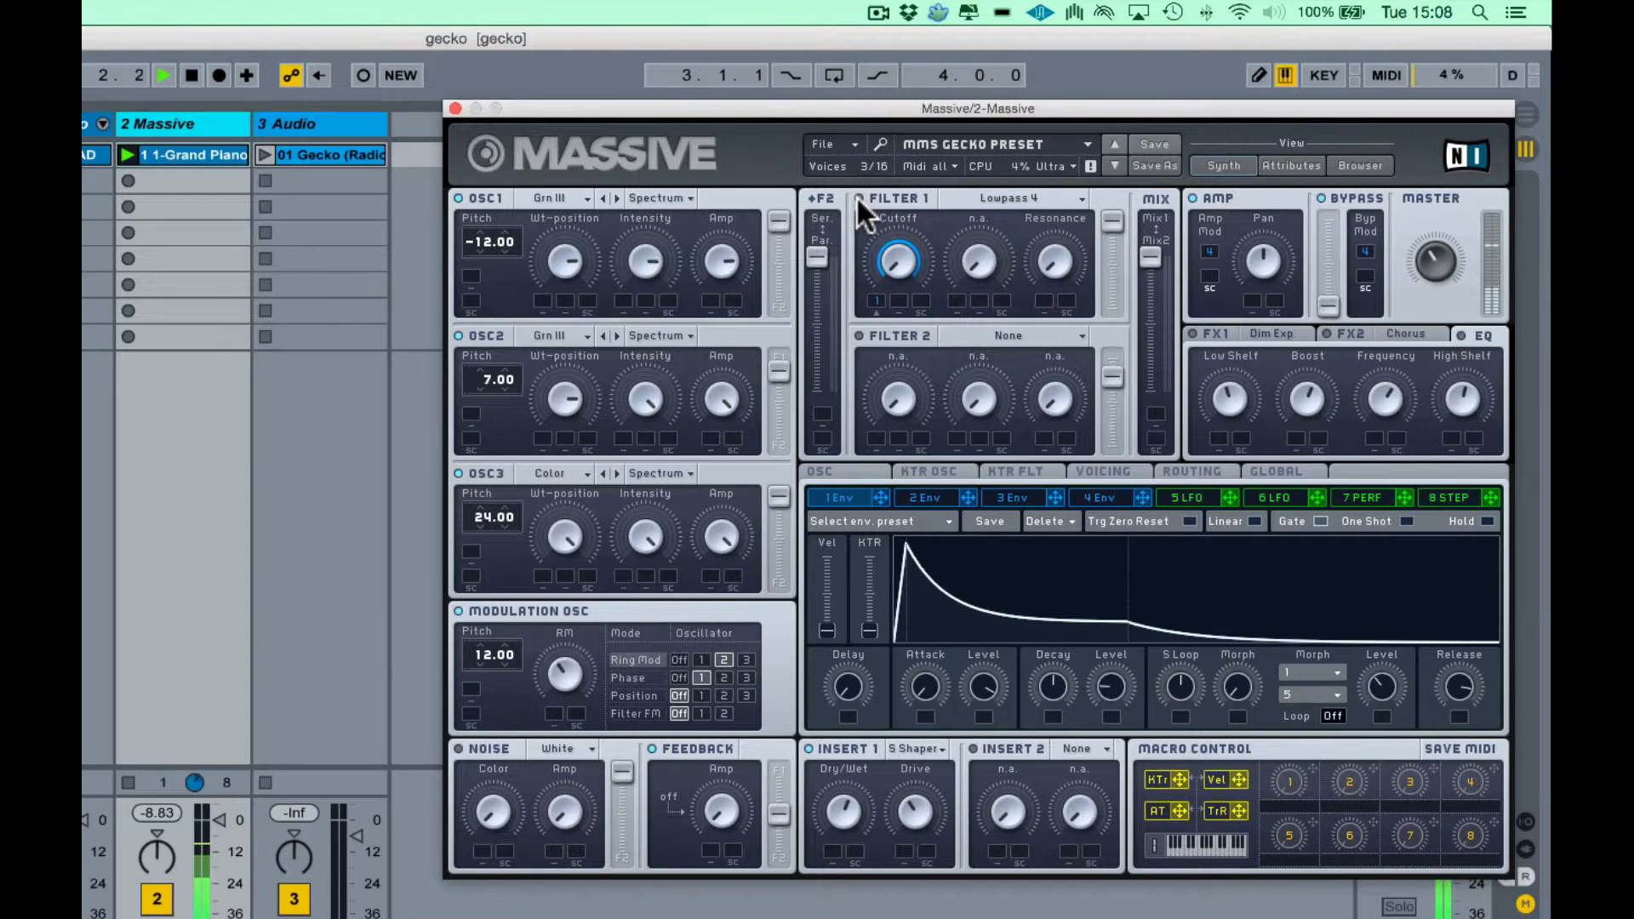
pyautogui.click(858, 198)
# Step: Reduce envelope 1's modulation of the Filter 1 cutoff while the clip plays, restore it to full, and stop playback
pyautogui.click(873, 300)
pyautogui.moveTo(871, 295); pyautogui.dragTo(875, 436)
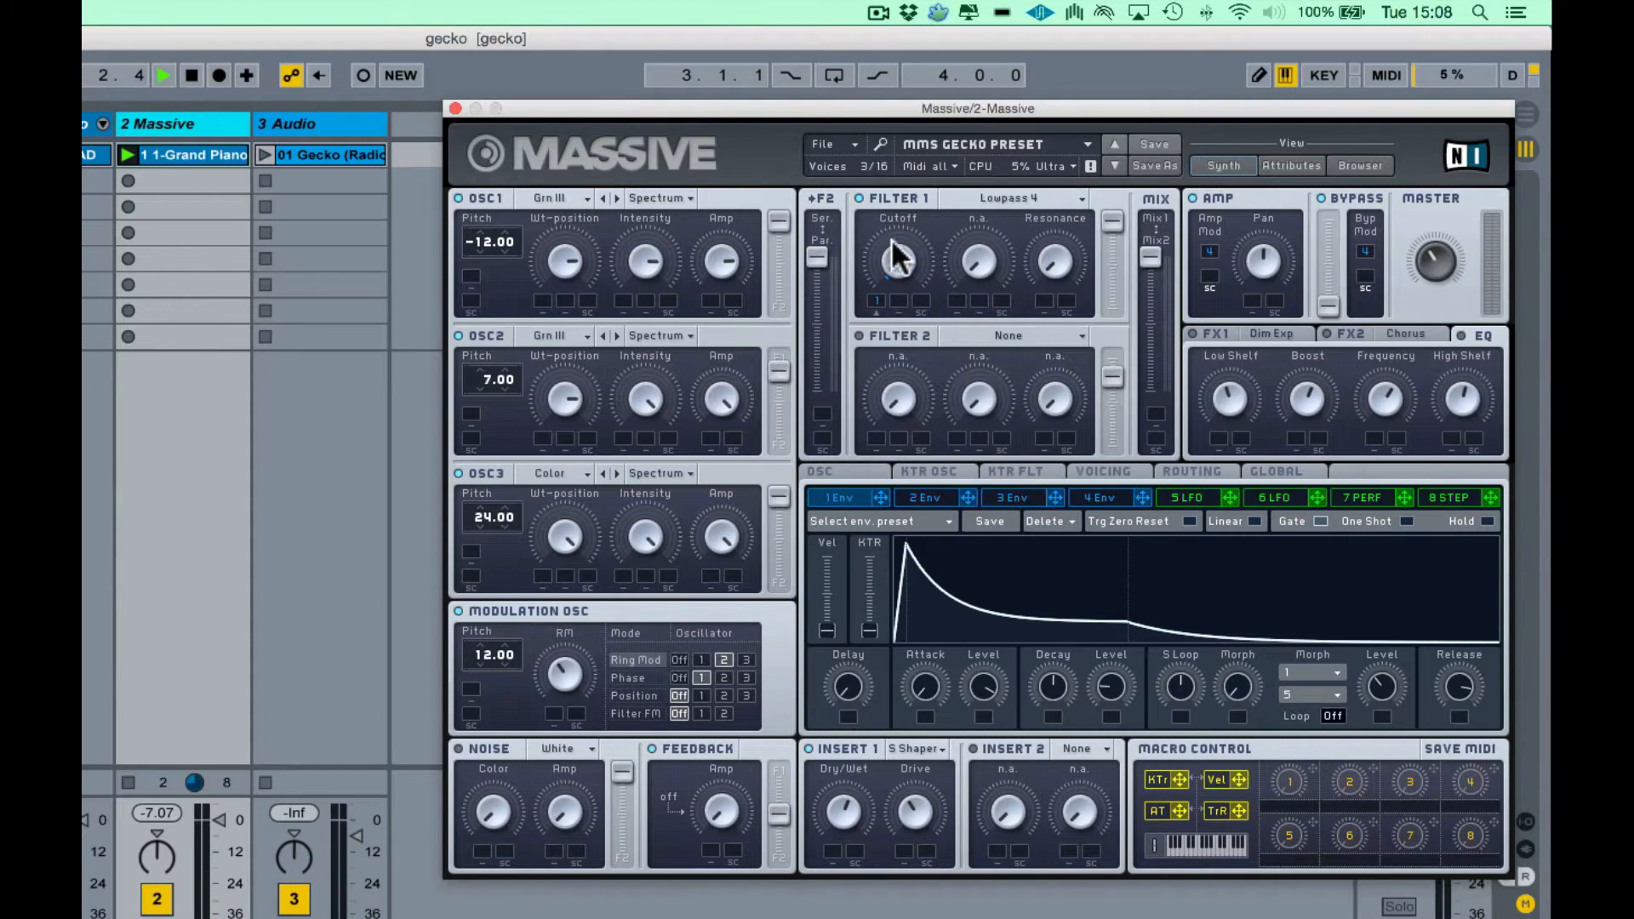
pyautogui.click(914, 123)
pyautogui.click(875, 298)
pyautogui.moveTo(875, 299); pyautogui.dragTo(865, 118)
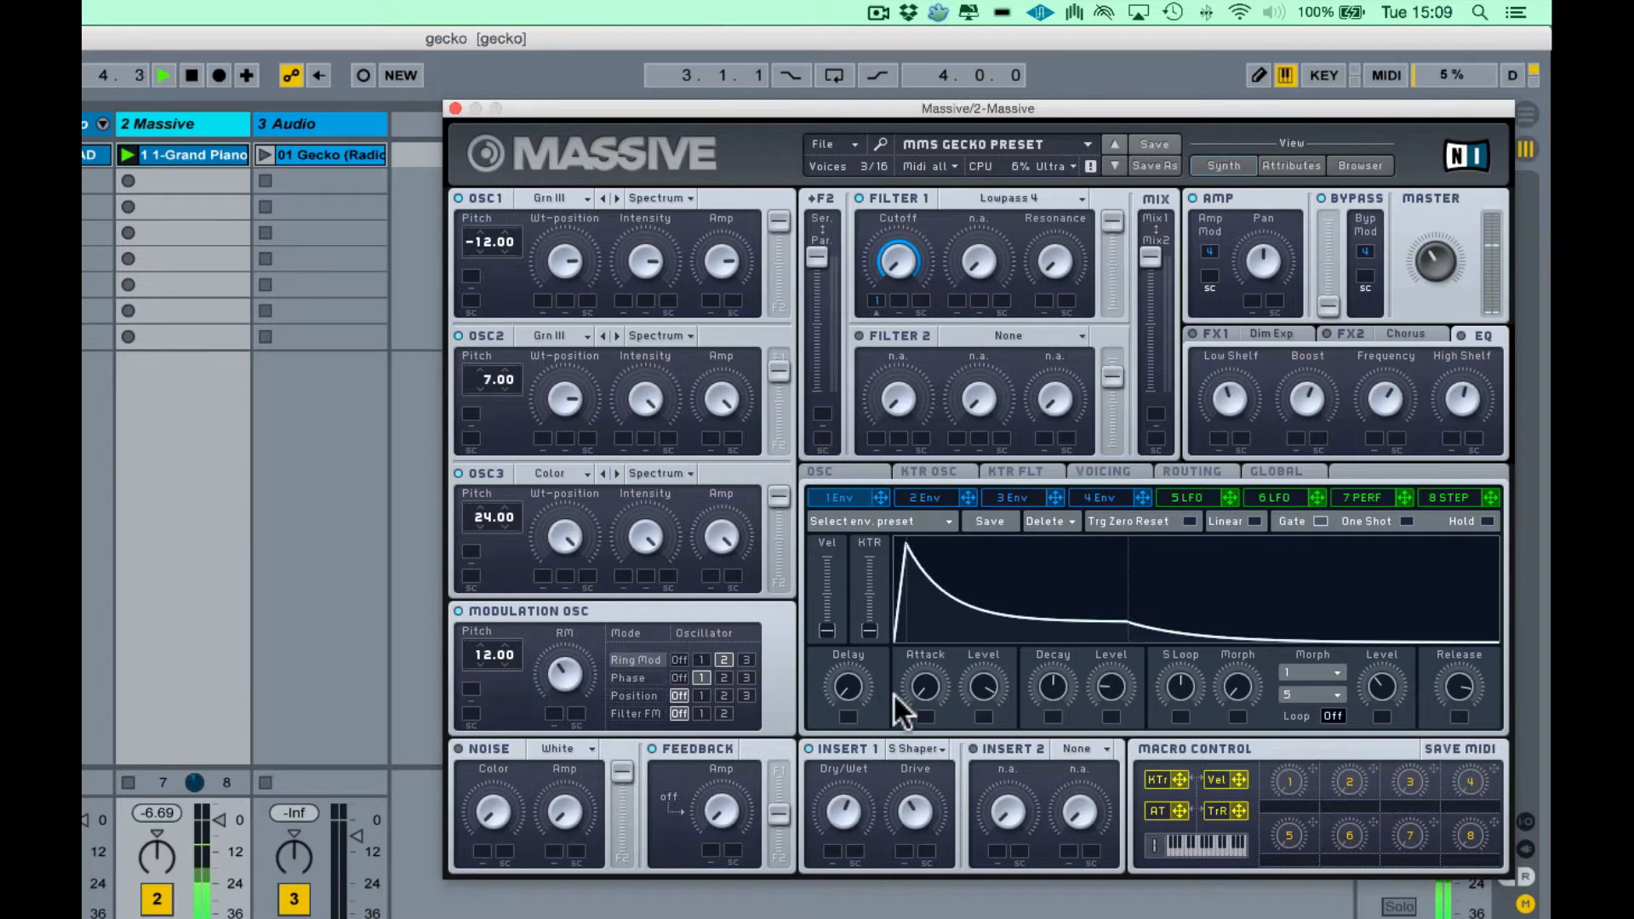
pyautogui.press('space')
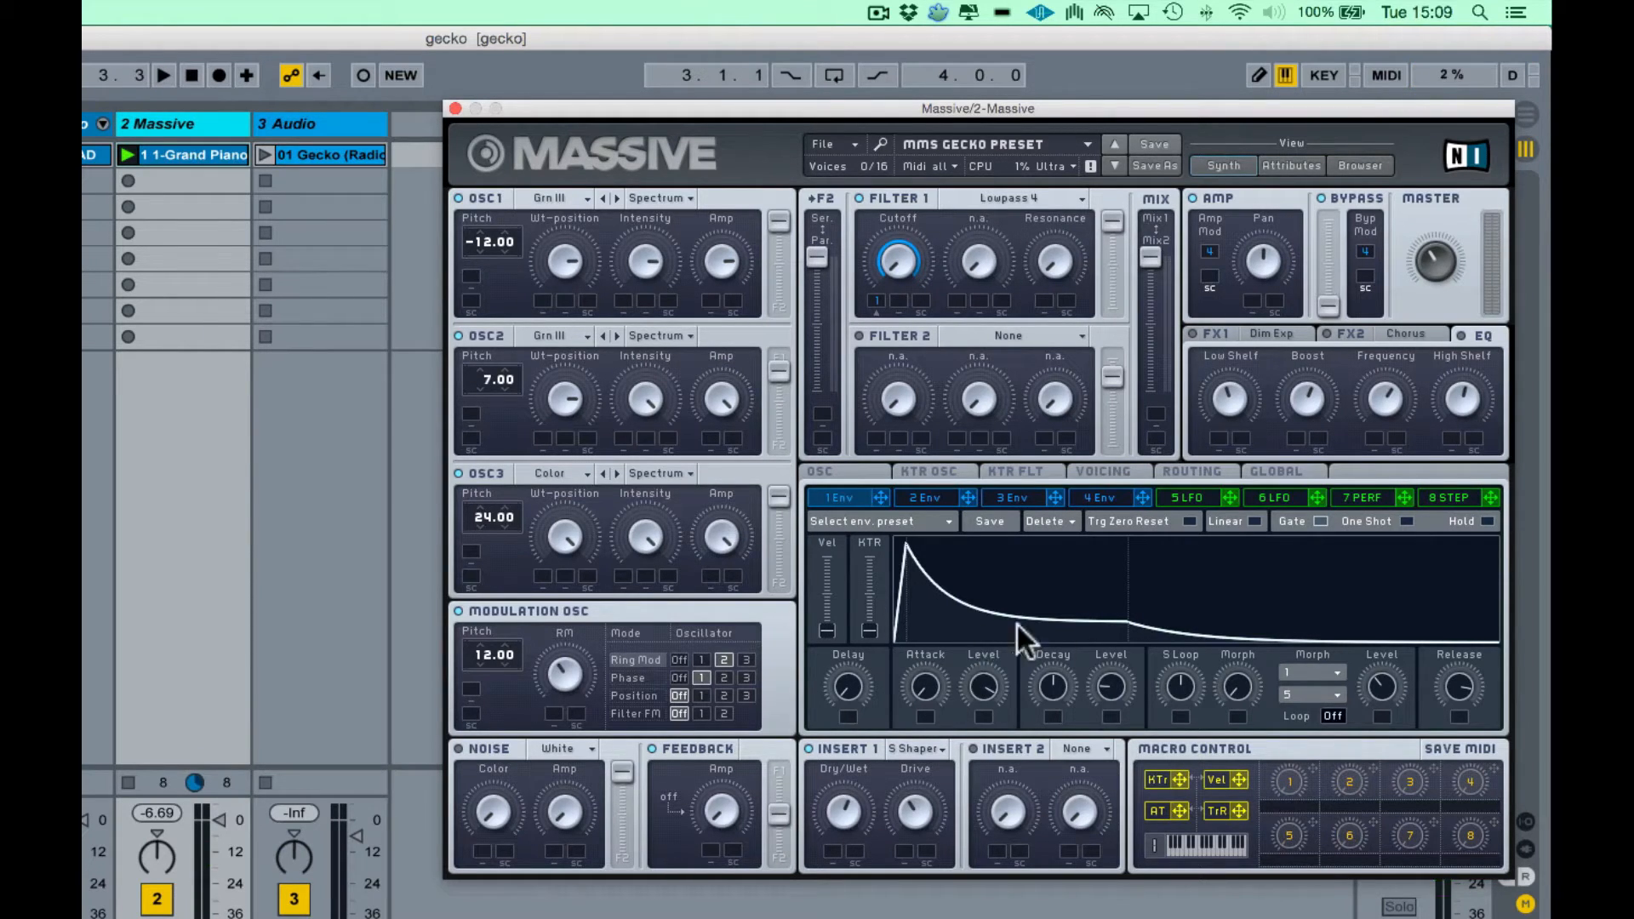
# Step: Examine the decay level and curve of envelope 1 and compare it with envelope 4
pyautogui.click(1108, 688)
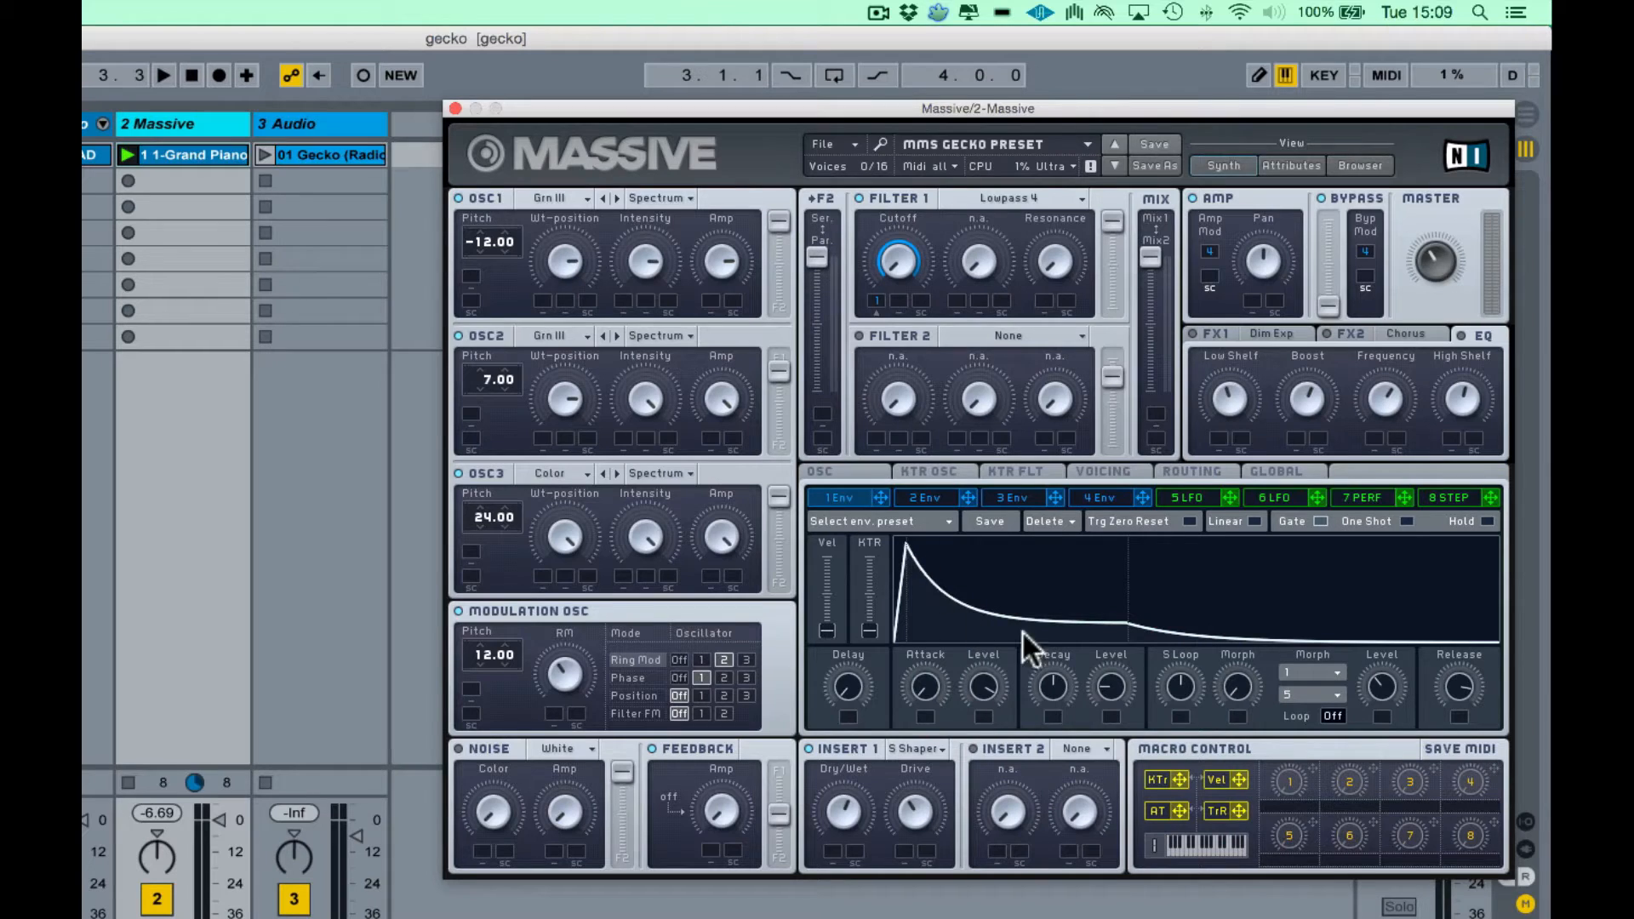
pyautogui.click(1112, 493)
pyautogui.click(819, 490)
# Step: Audition the clip repeatedly with Filter 1 bypassed and active, leaving the filter on and playback stopped
pyautogui.press('space')
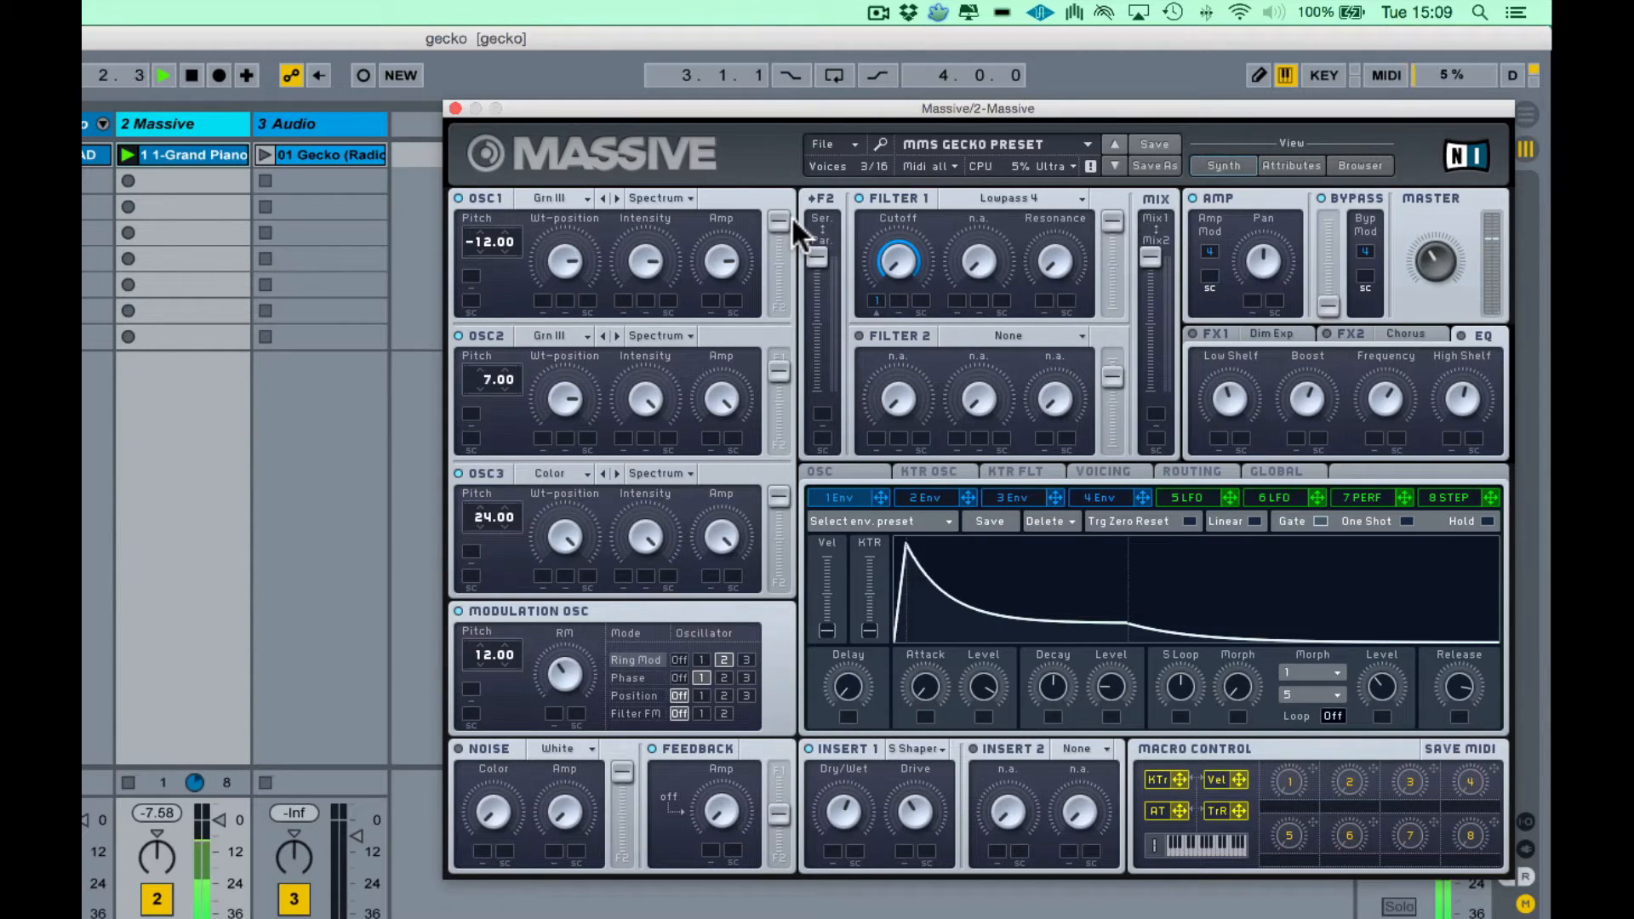
pyautogui.click(858, 195)
pyautogui.click(857, 194)
pyautogui.press('space')
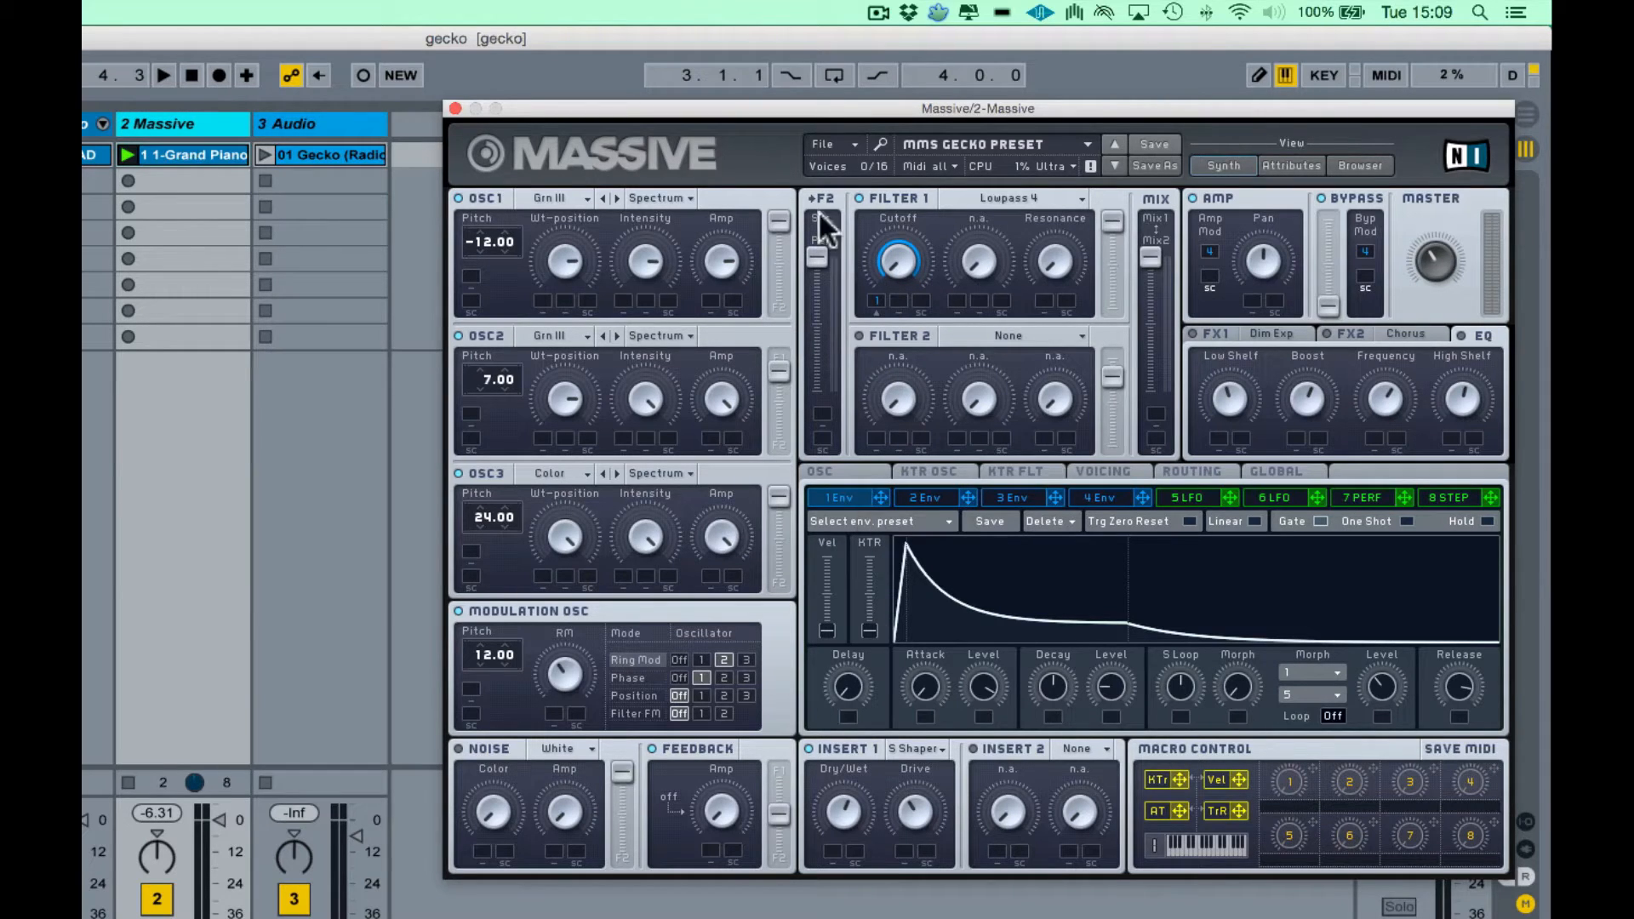
pyautogui.click(858, 197)
pyautogui.press('space')
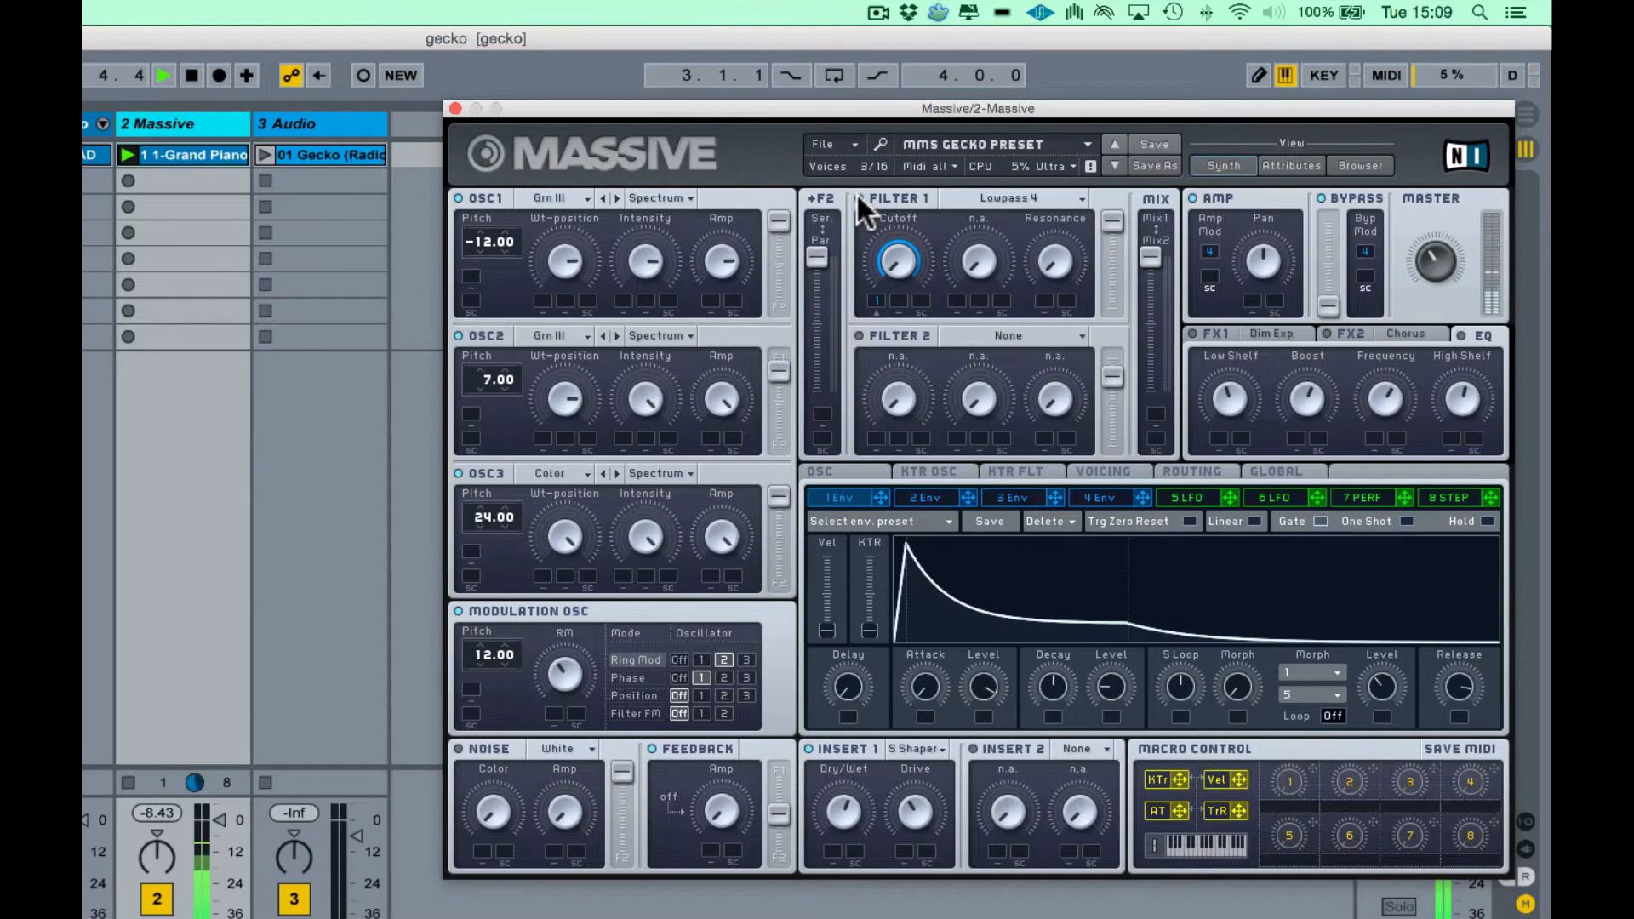
pyautogui.click(857, 192)
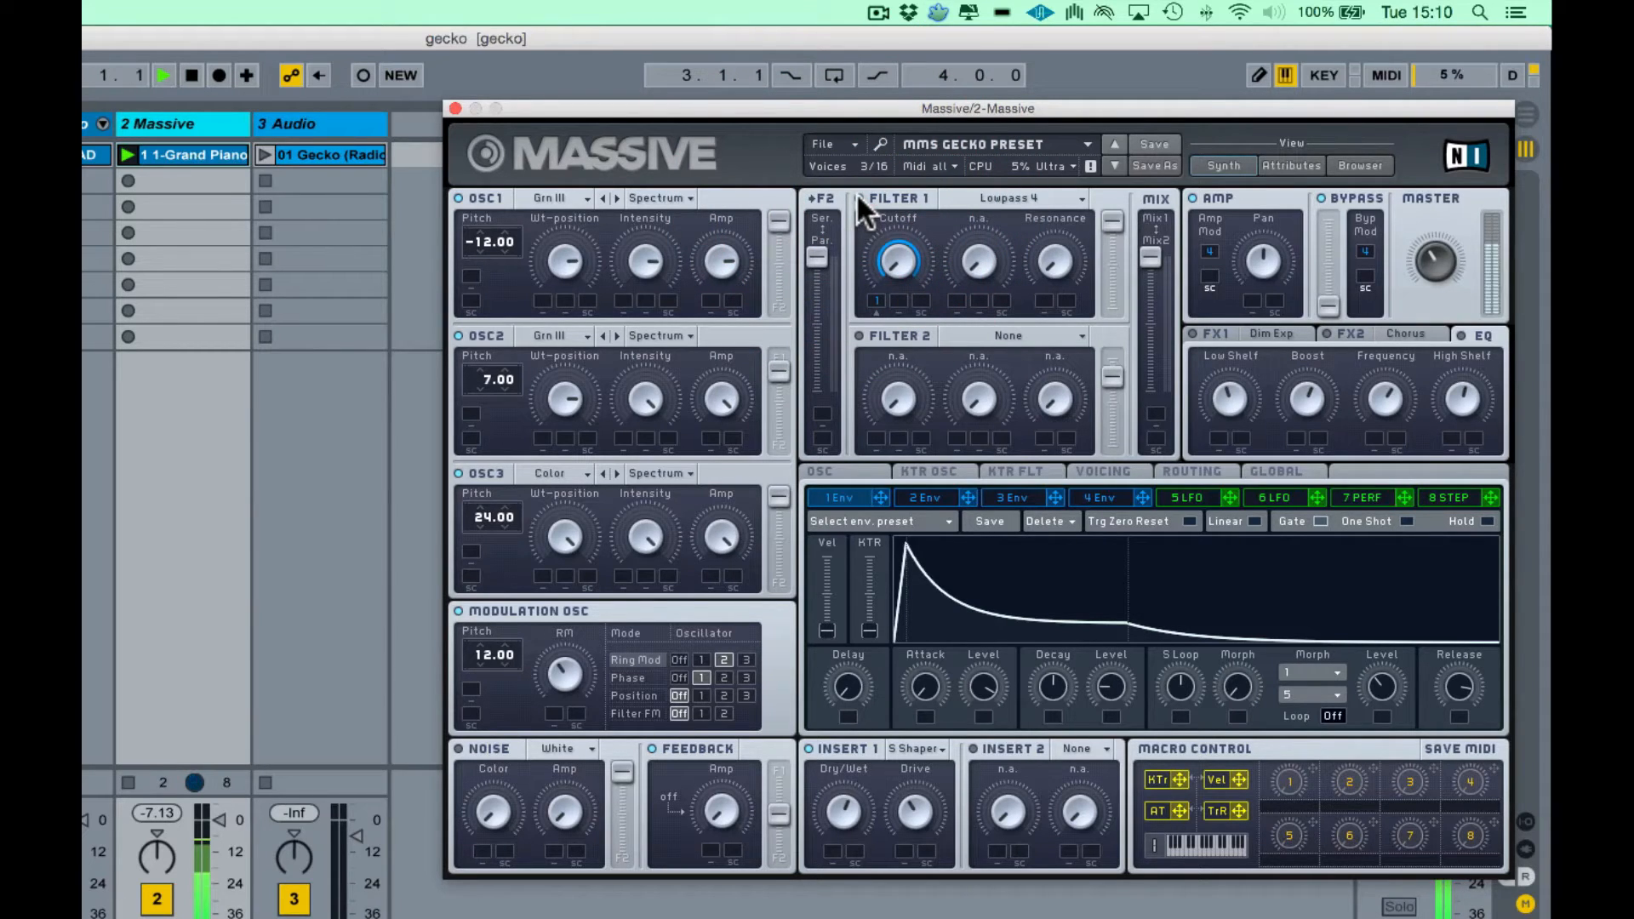
pyautogui.press('space')
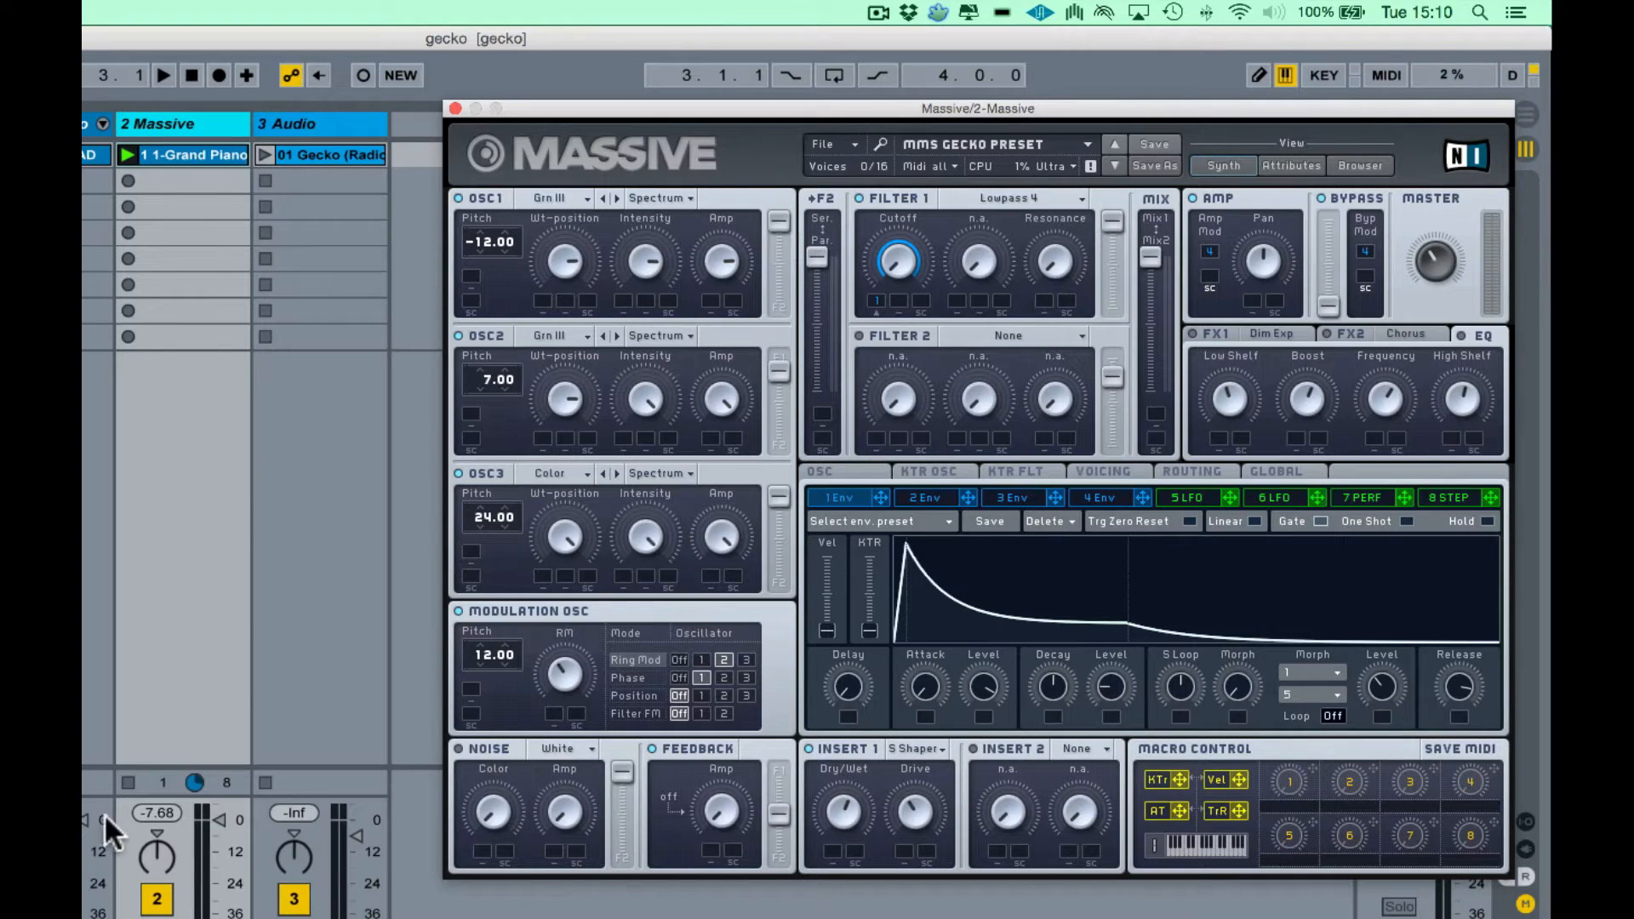
# Step: Stop the Massive clip, play the Gecko reference clip on the Audio track from its start several times, and stop it
pyautogui.click(124, 788)
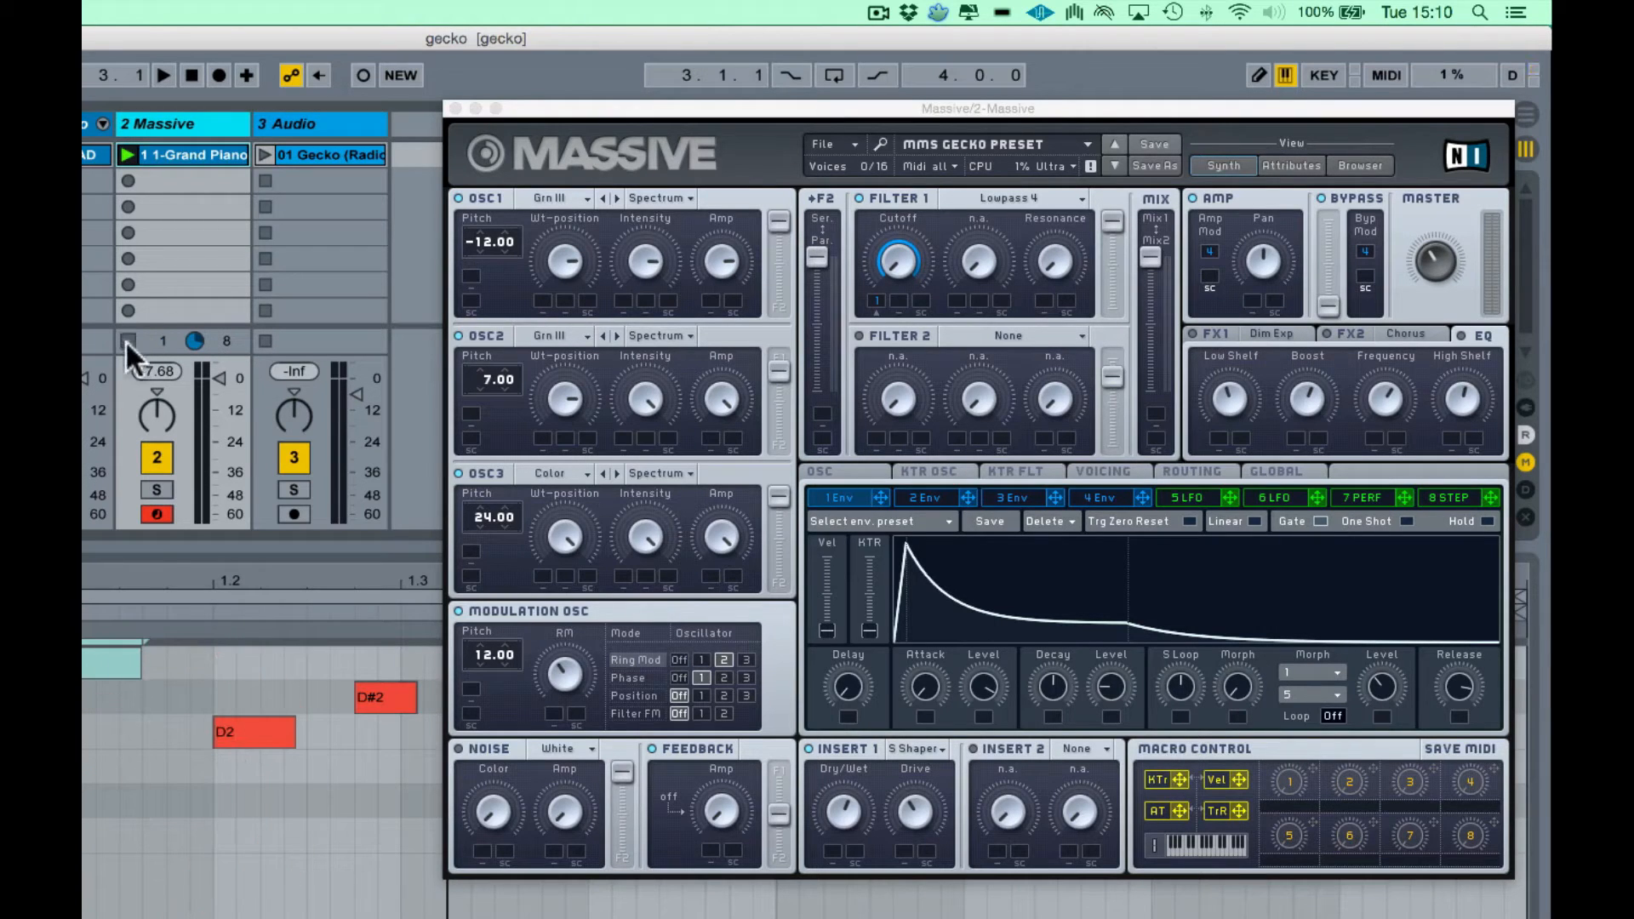
pyautogui.click(128, 341)
pyautogui.click(265, 154)
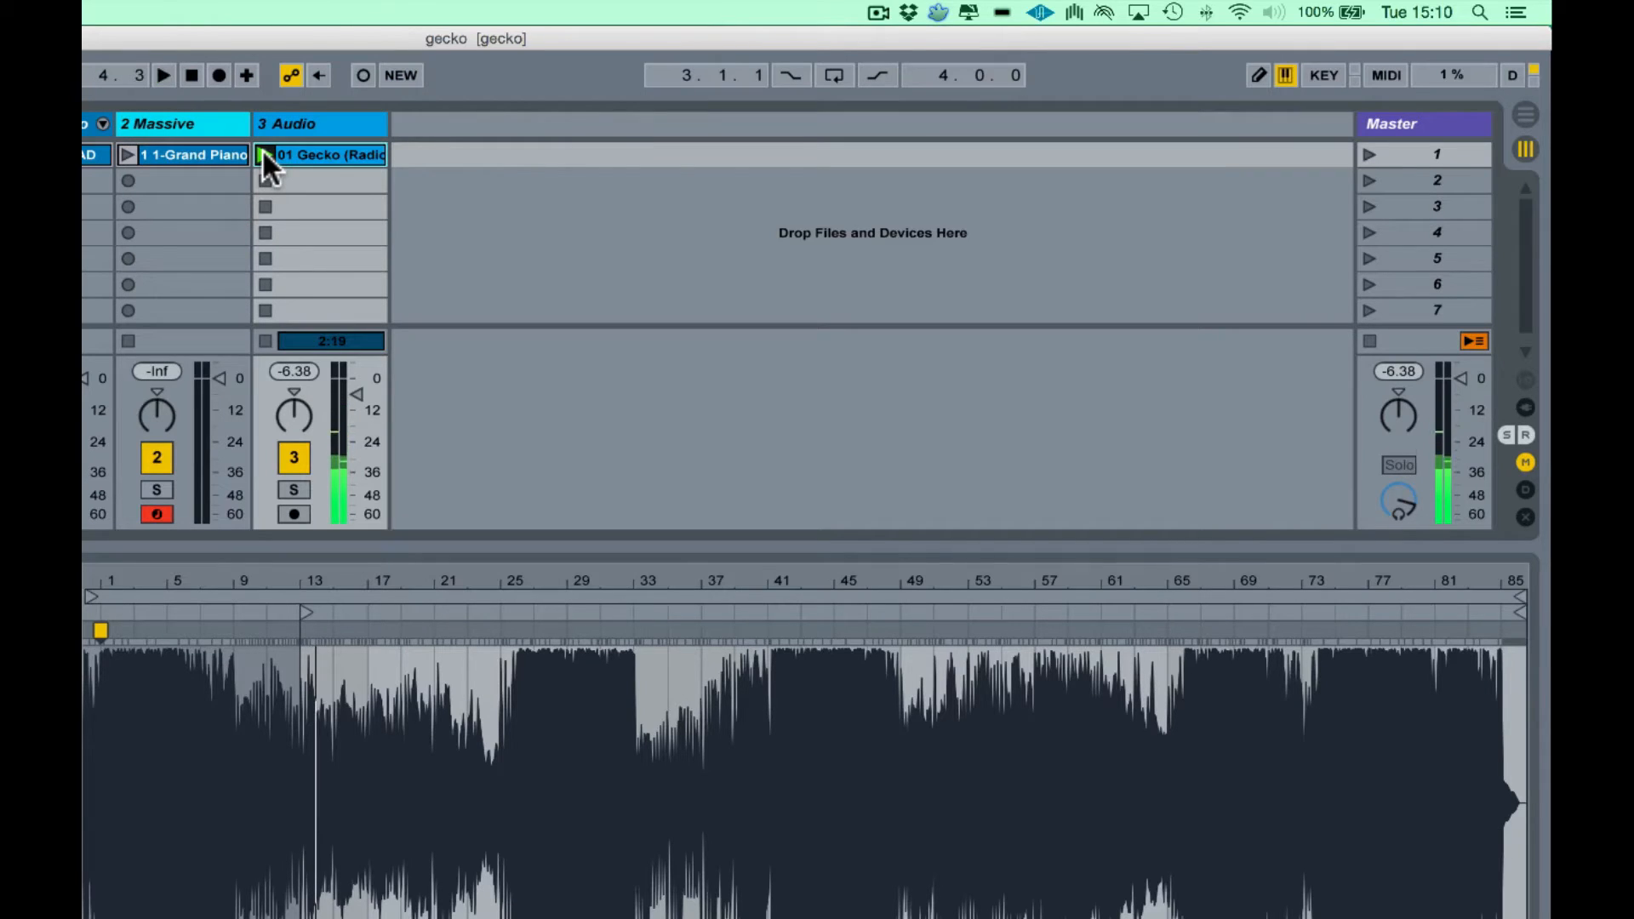
pyautogui.click(263, 154)
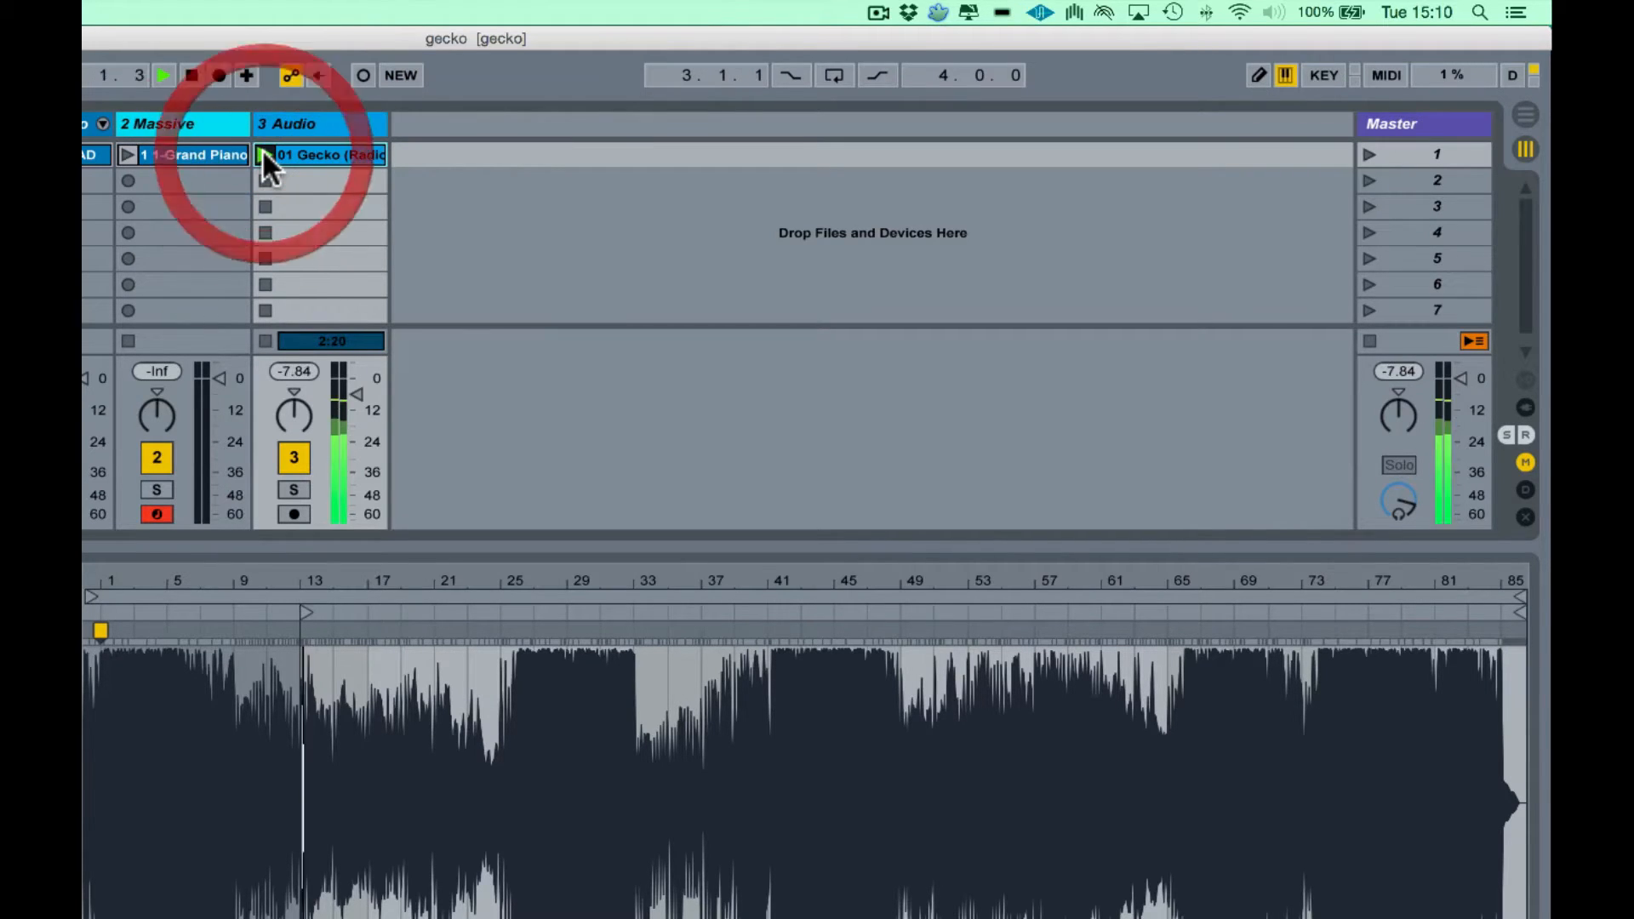
pyautogui.click(262, 152)
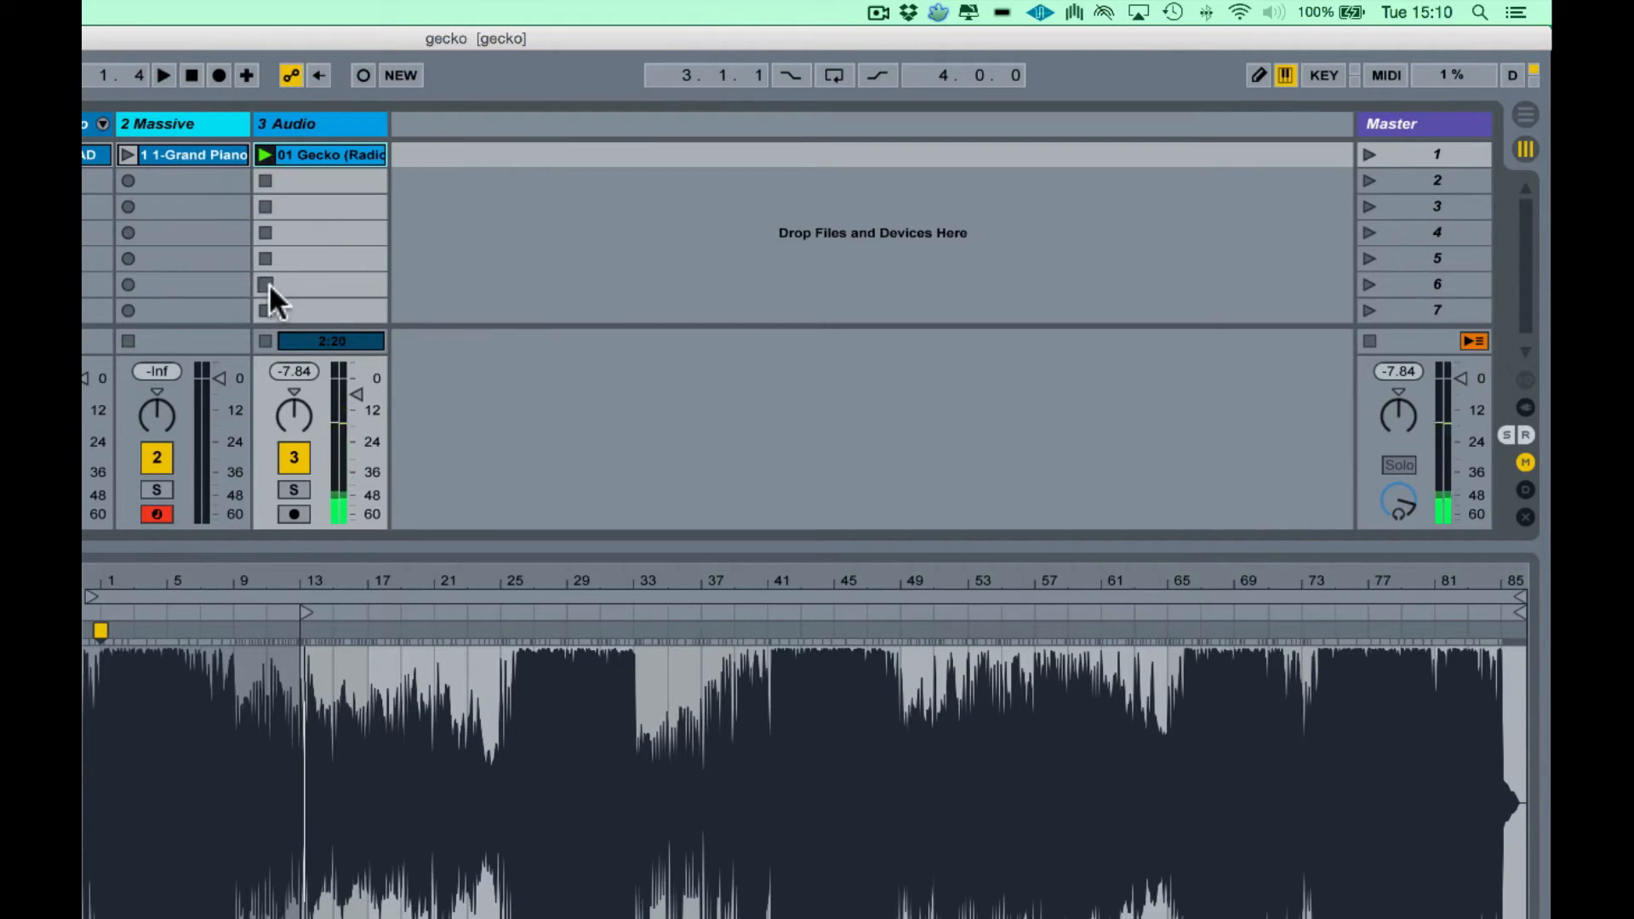
pyautogui.click(265, 339)
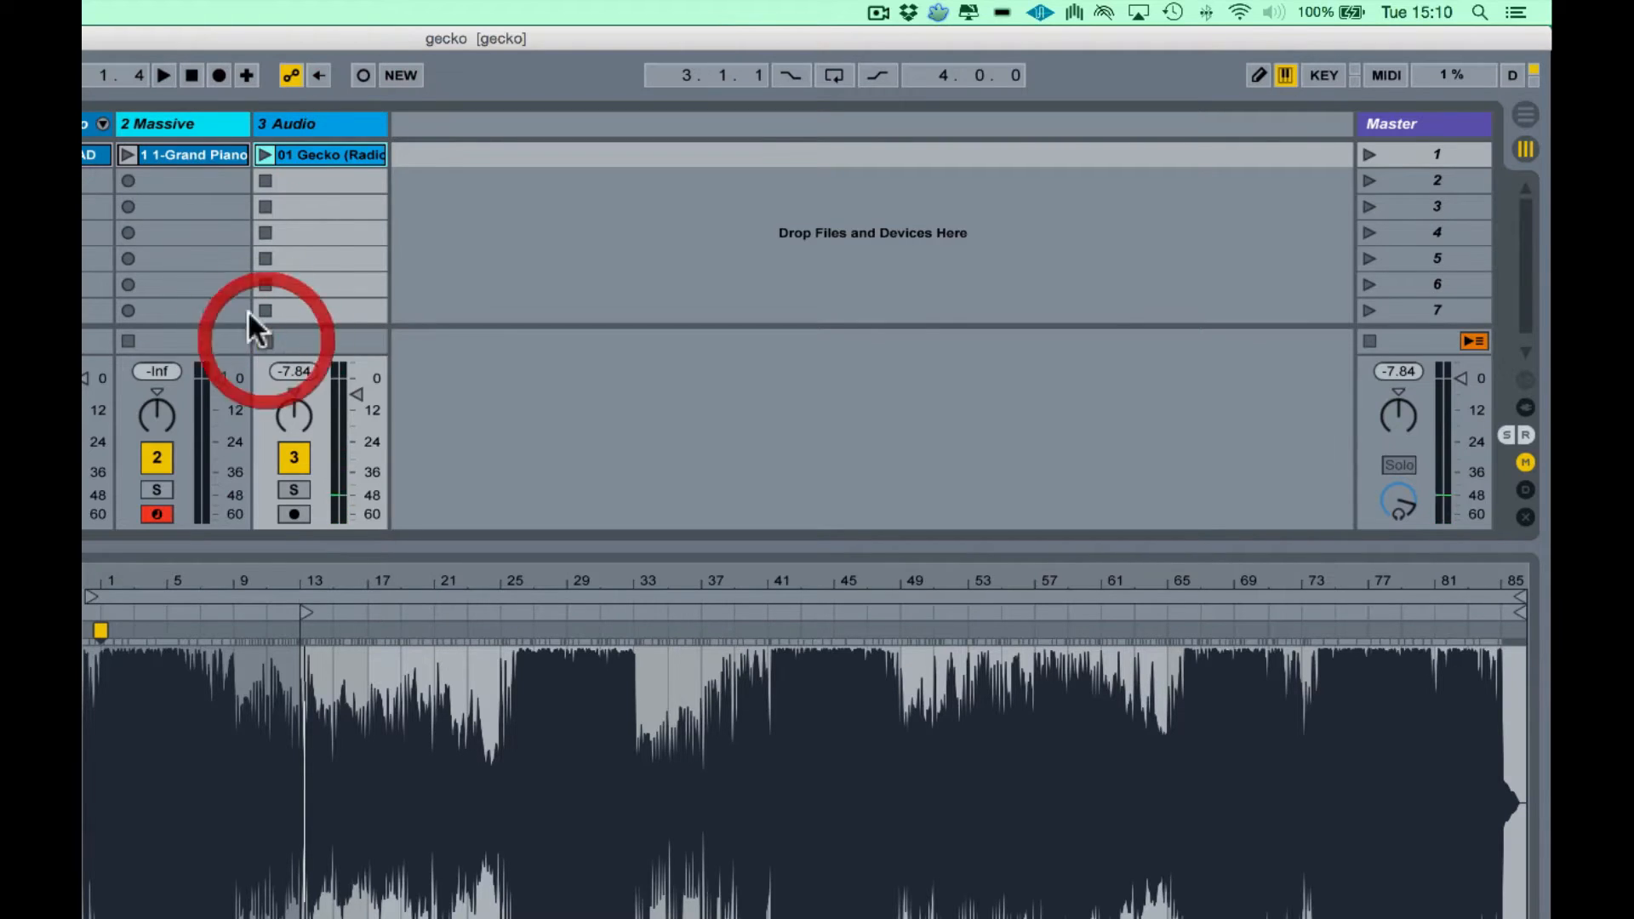
# Step: Play the Massive track's clip briefly for comparison, stop it, and select the Gecko audio clip
pyautogui.click(127, 154)
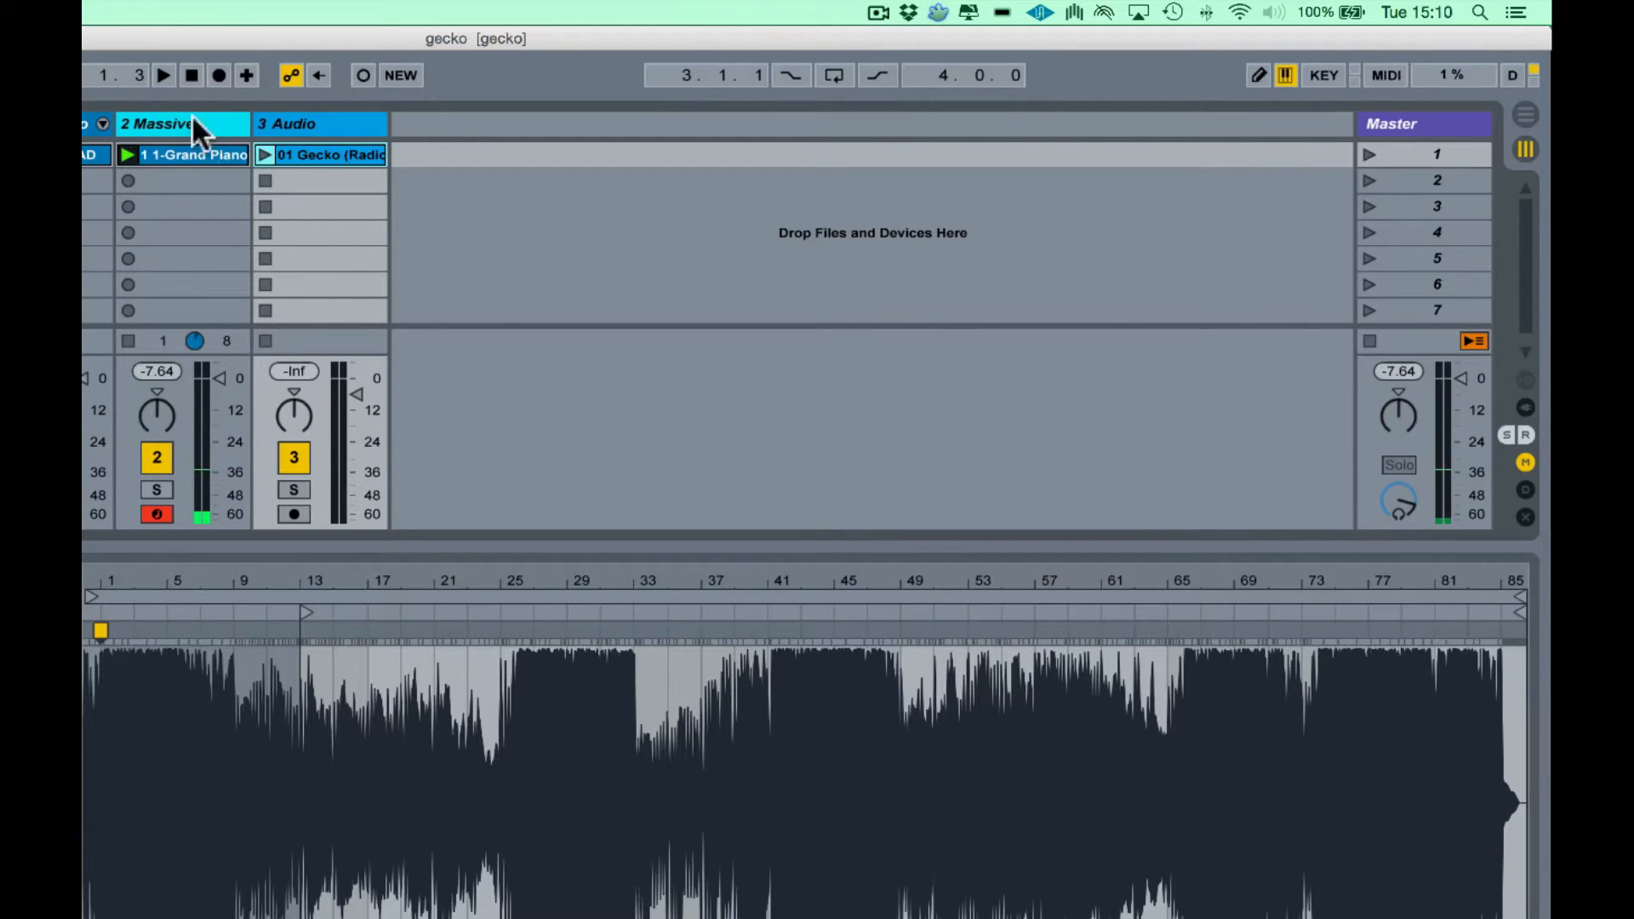
pyautogui.click(128, 341)
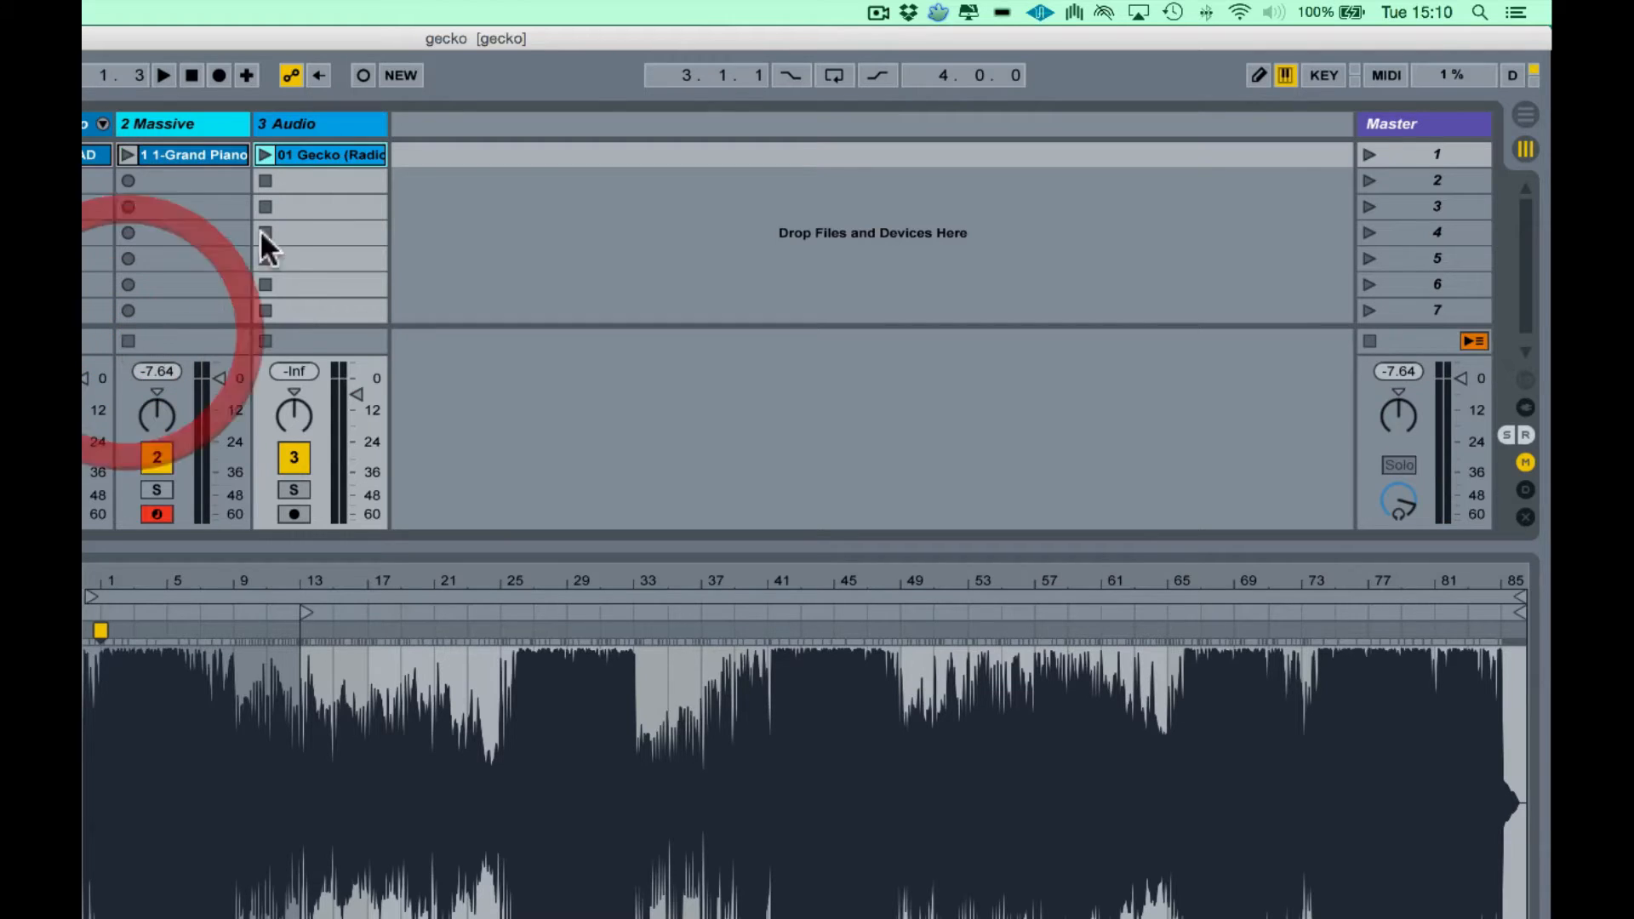
pyautogui.click(305, 158)
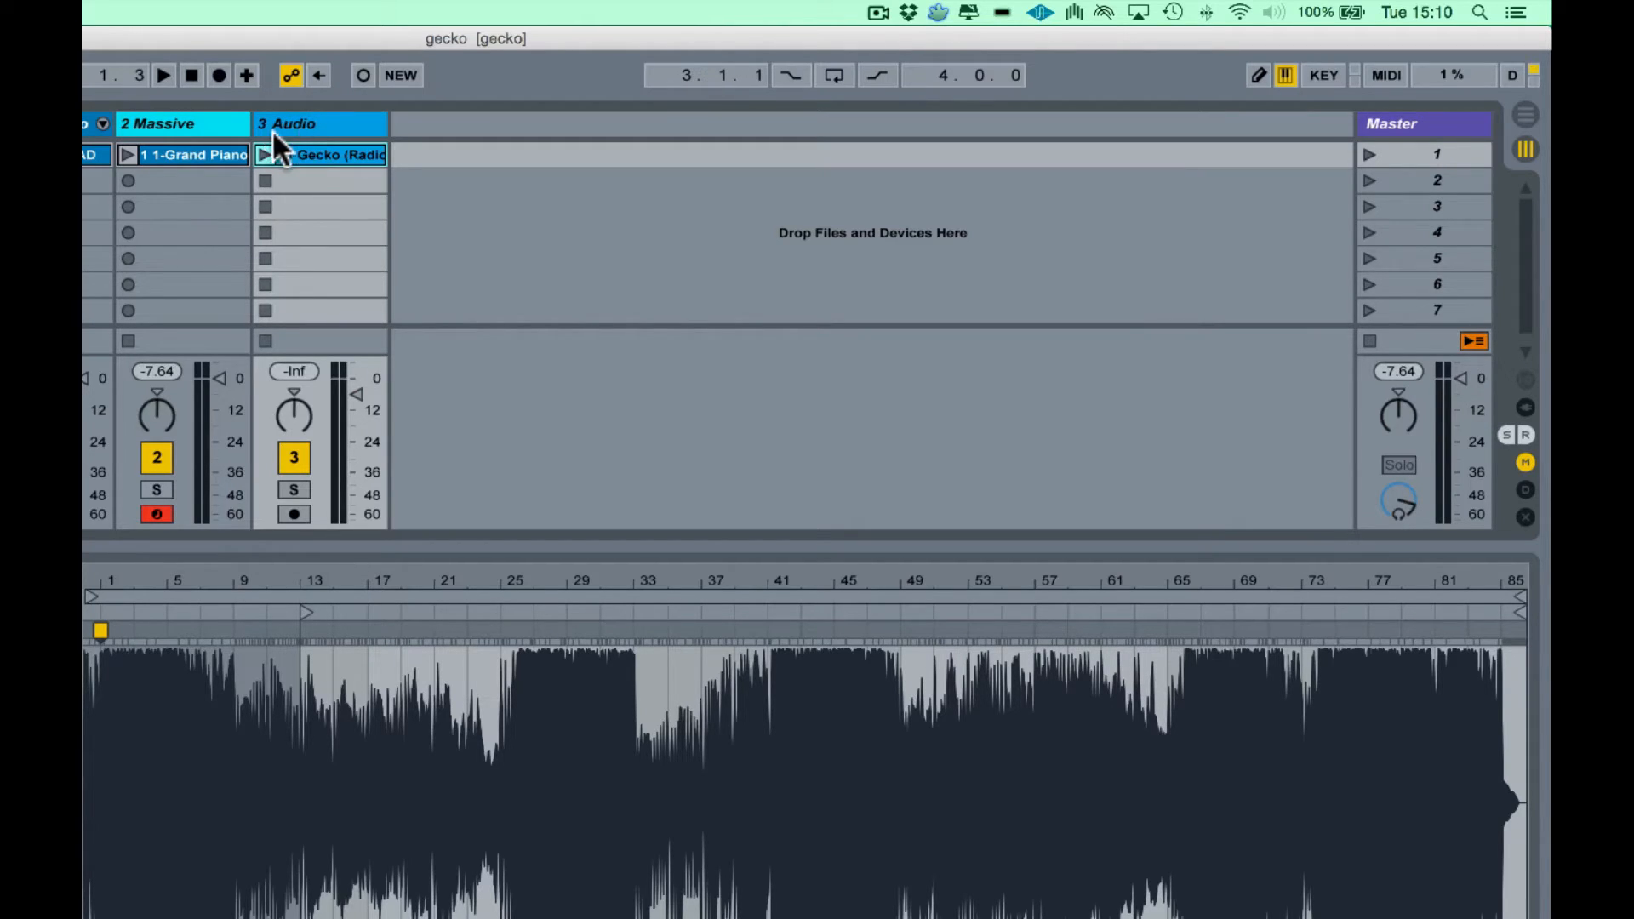
# Step: Bring back the Massive synth, try Polyphon in its voicing settings, and set the mode to Monorotate
pyautogui.click(211, 124)
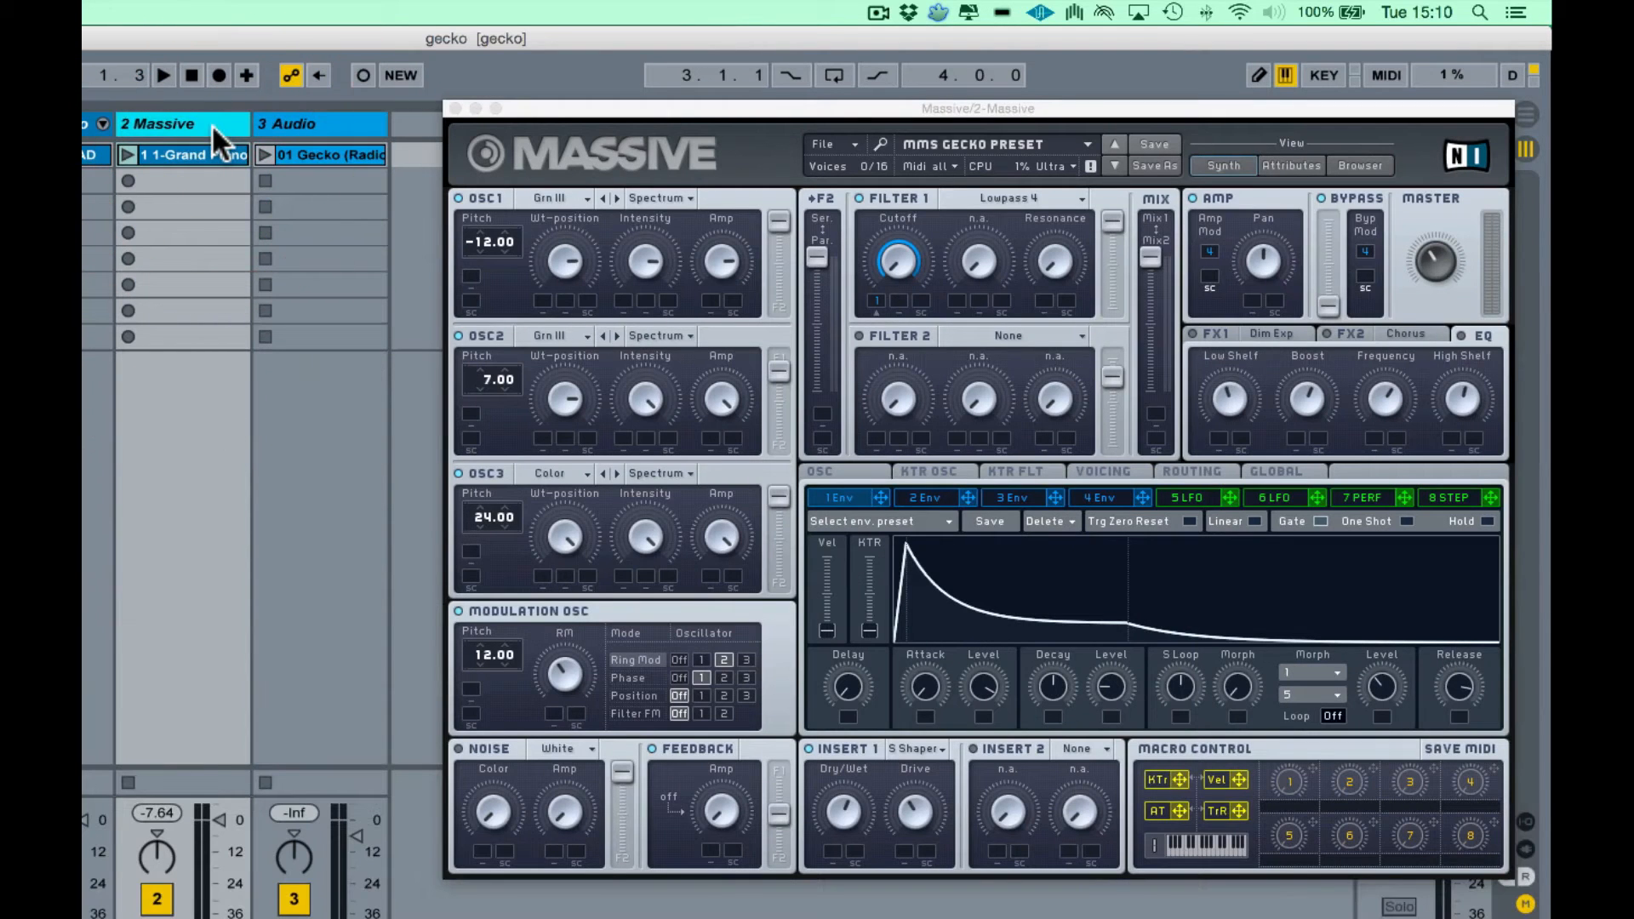
pyautogui.click(817, 470)
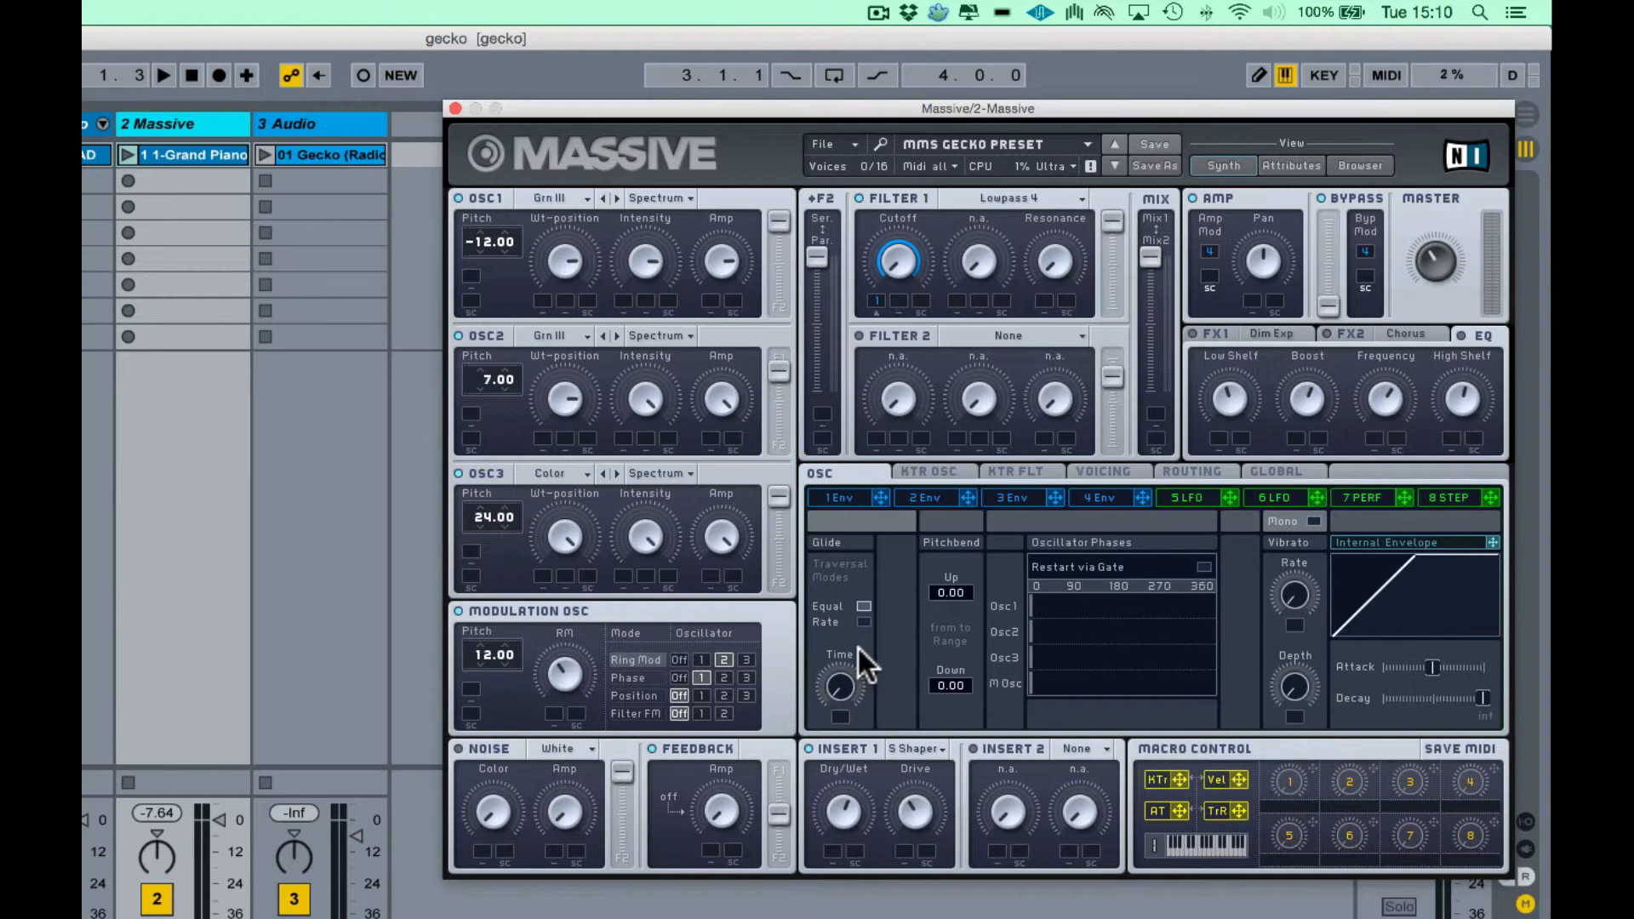
pyautogui.click(1121, 468)
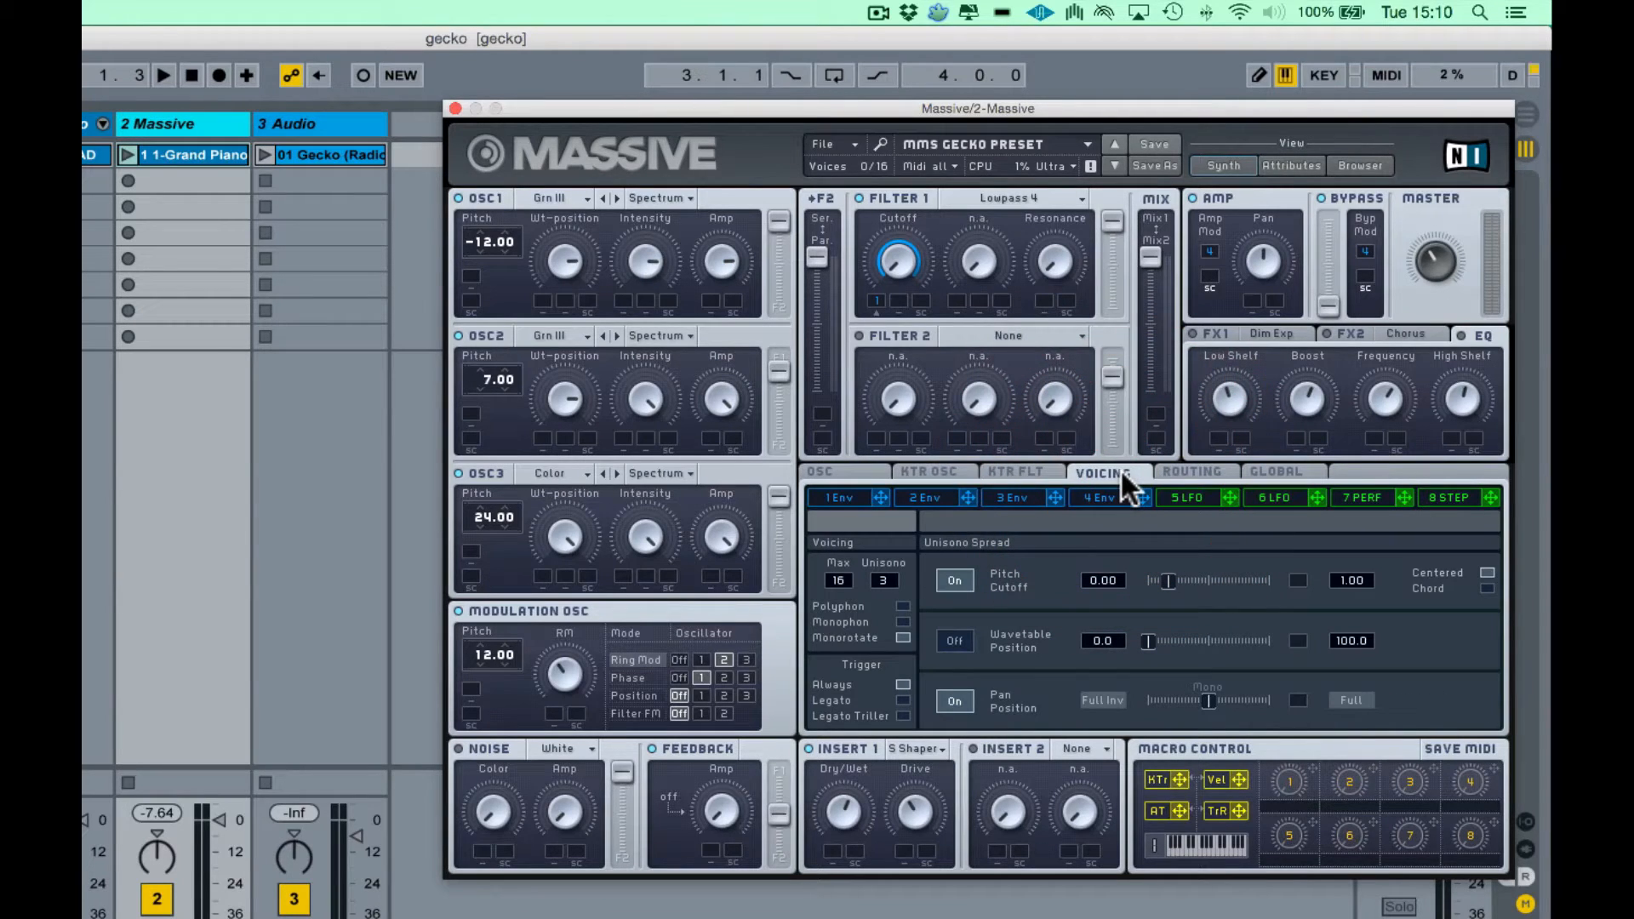
pyautogui.click(903, 607)
pyautogui.click(904, 640)
# Step: Launch the Massive clip and adjust the oscillator glide time by ear, keeping the glide mode on Equal
pyautogui.click(128, 155)
pyautogui.click(832, 469)
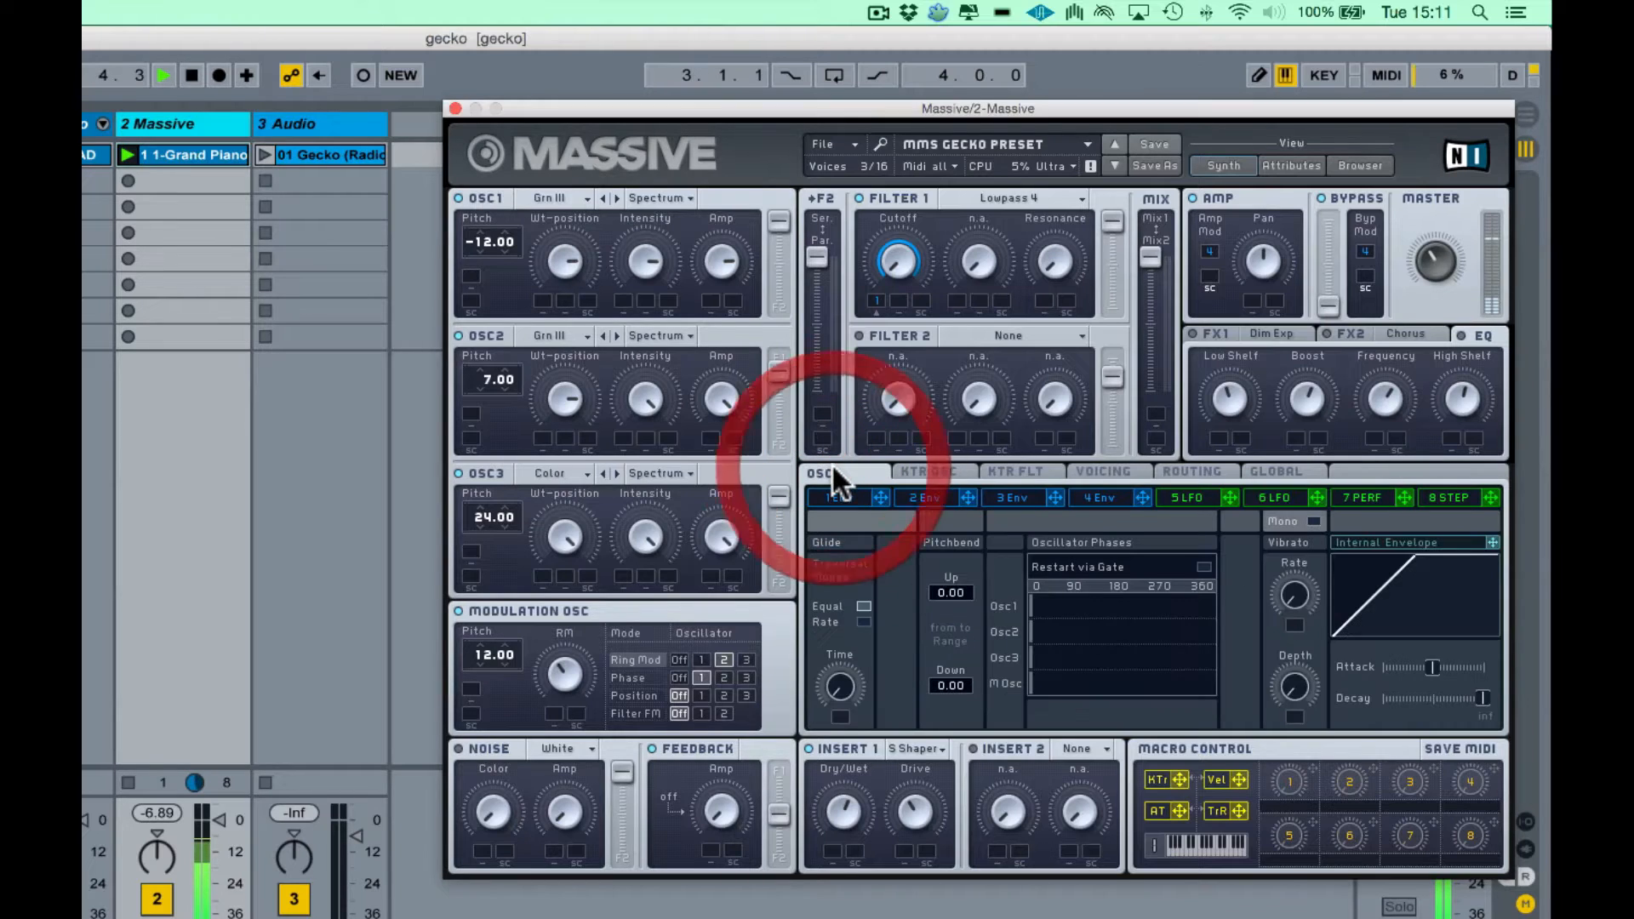
pyautogui.click(843, 687)
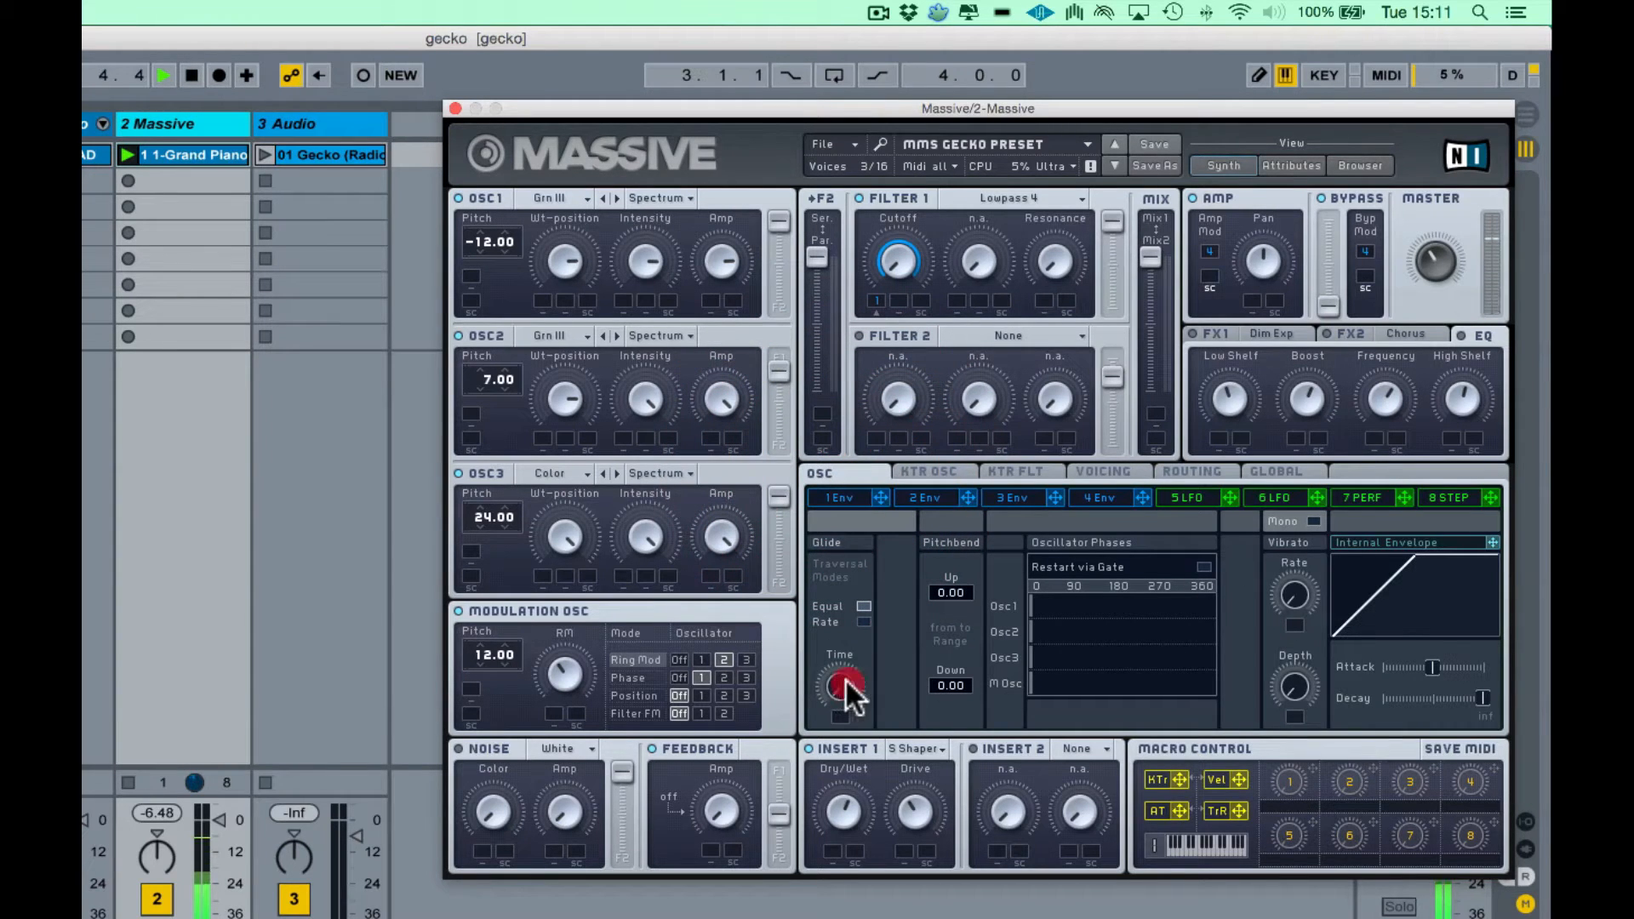
pyautogui.click(851, 607)
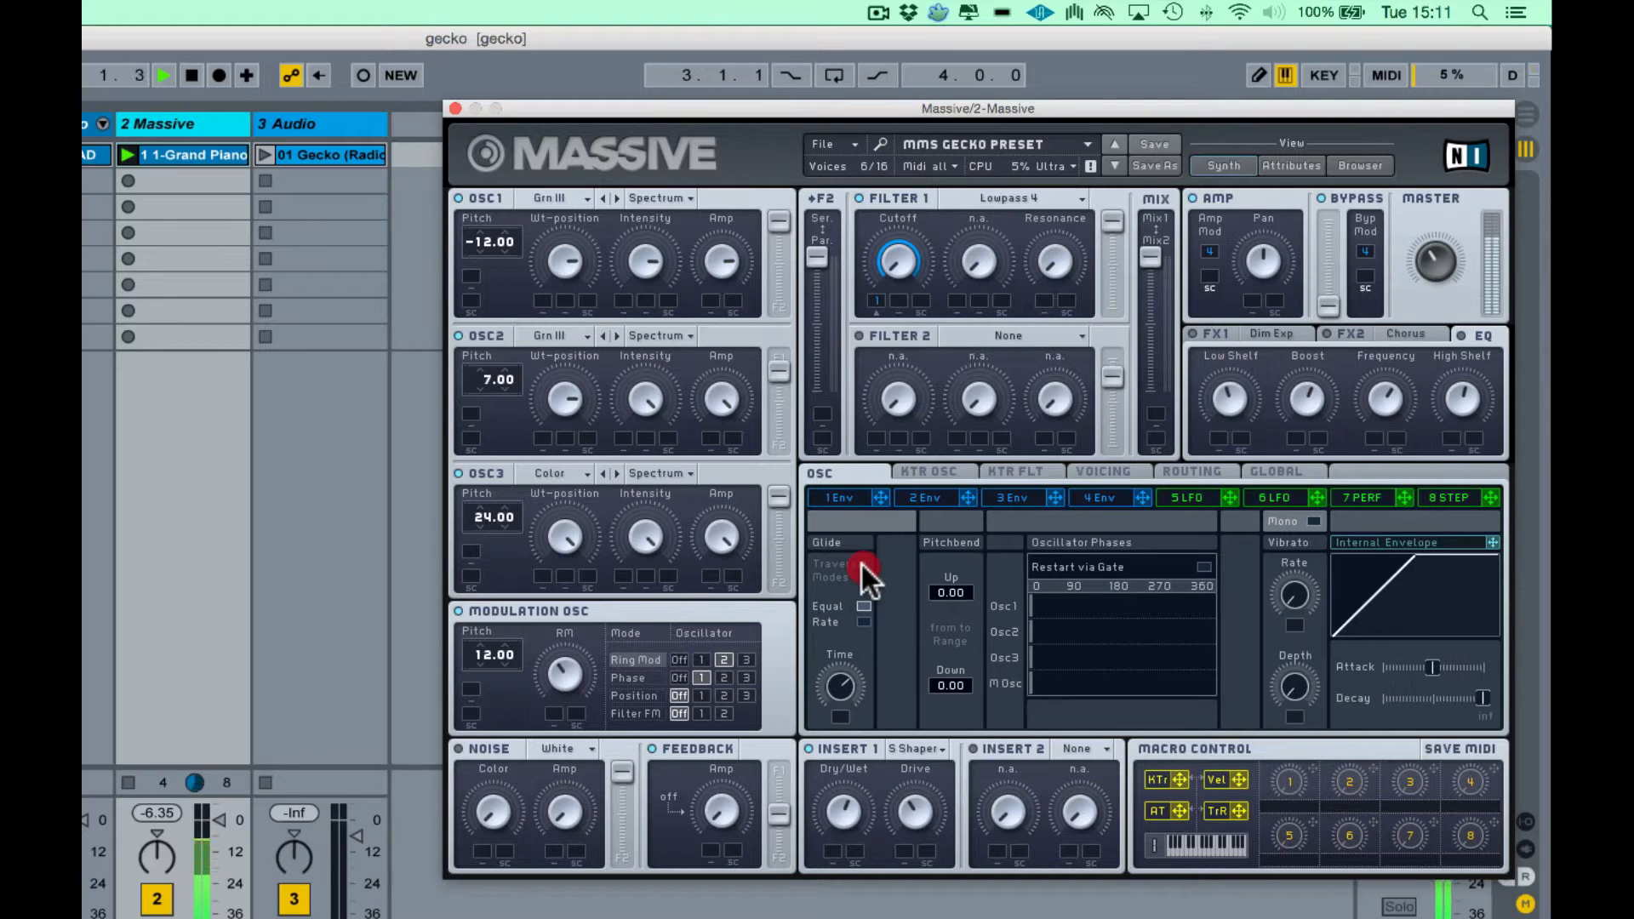
pyautogui.click(867, 614)
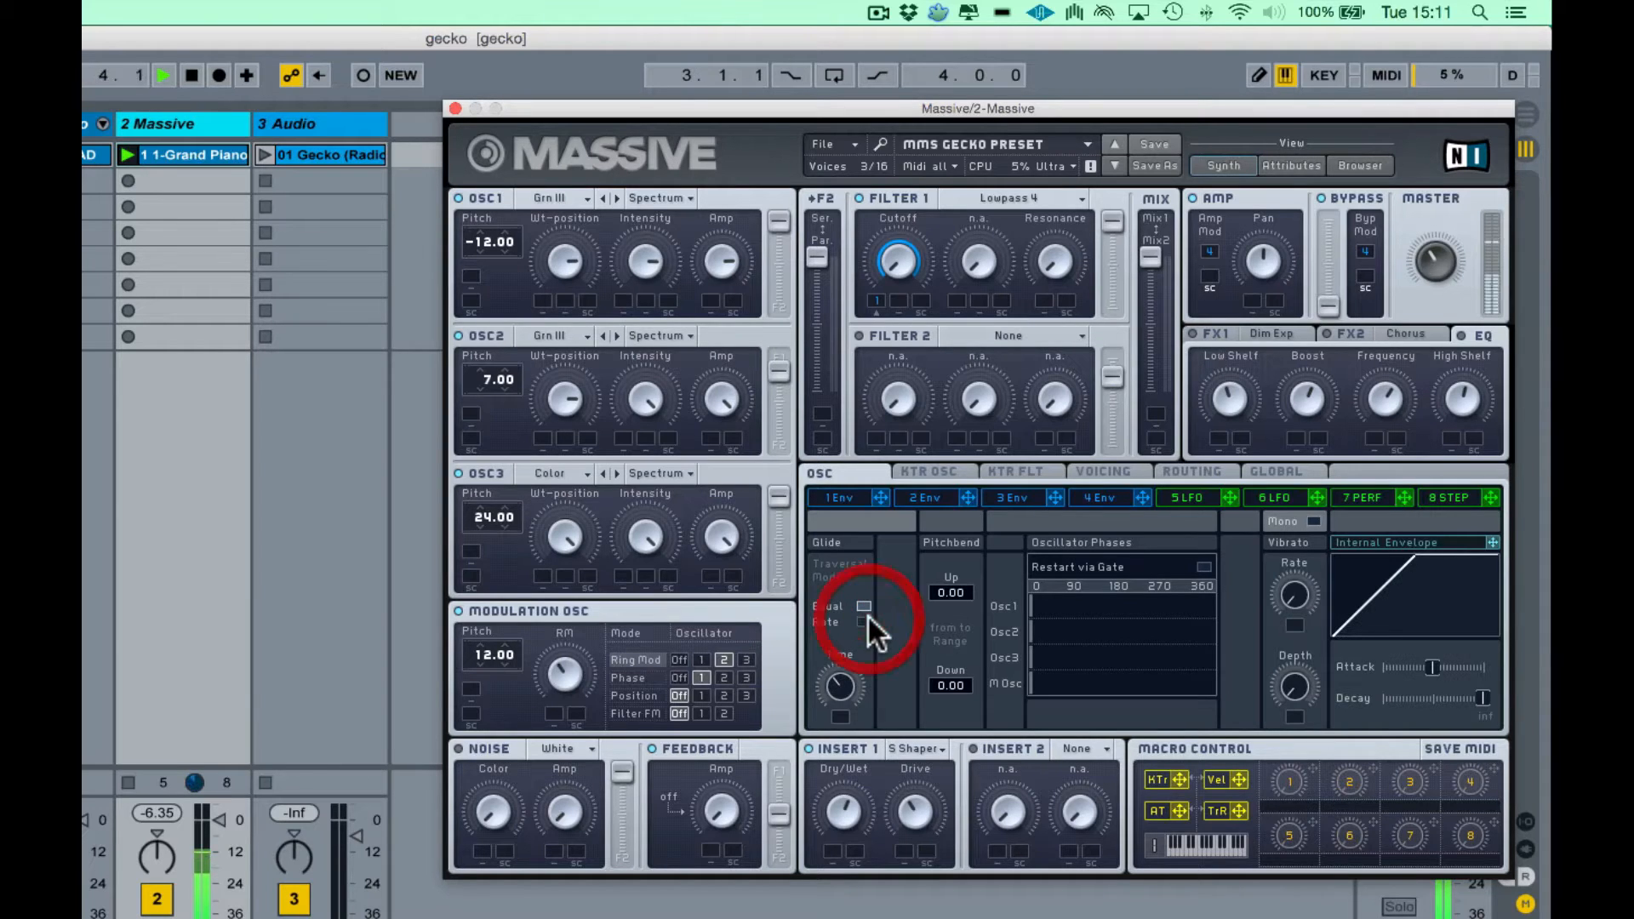
pyautogui.click(840, 684)
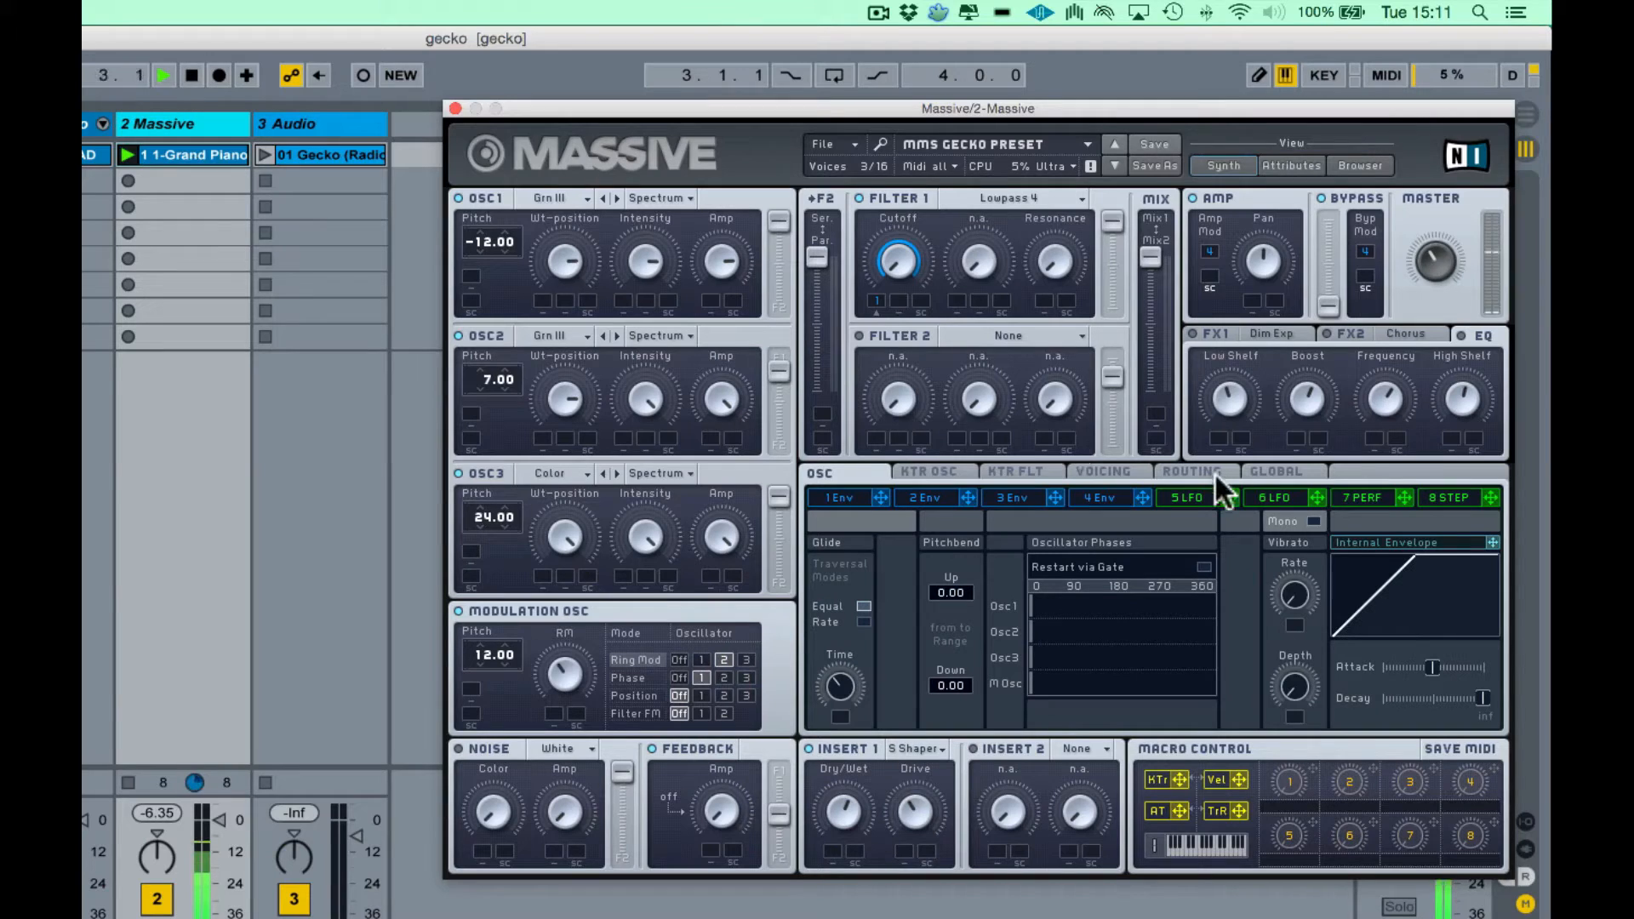
# Step: Stop playback and switch off the Pitch Cutoff unison spread in the voicing settings
pyautogui.click(1127, 471)
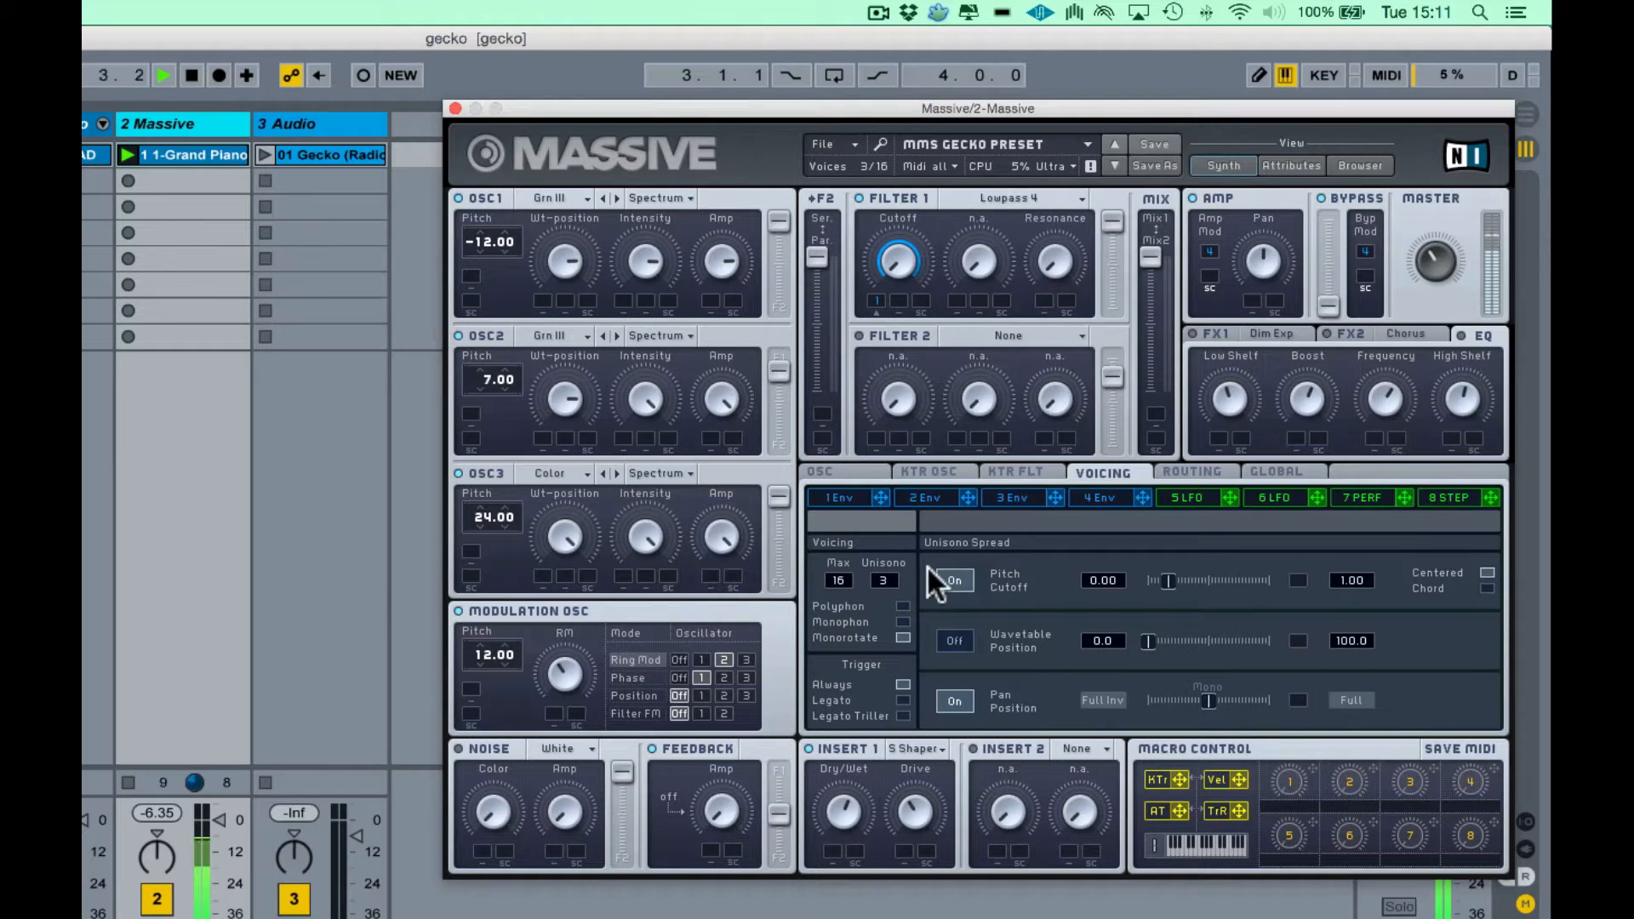
pyautogui.press('space')
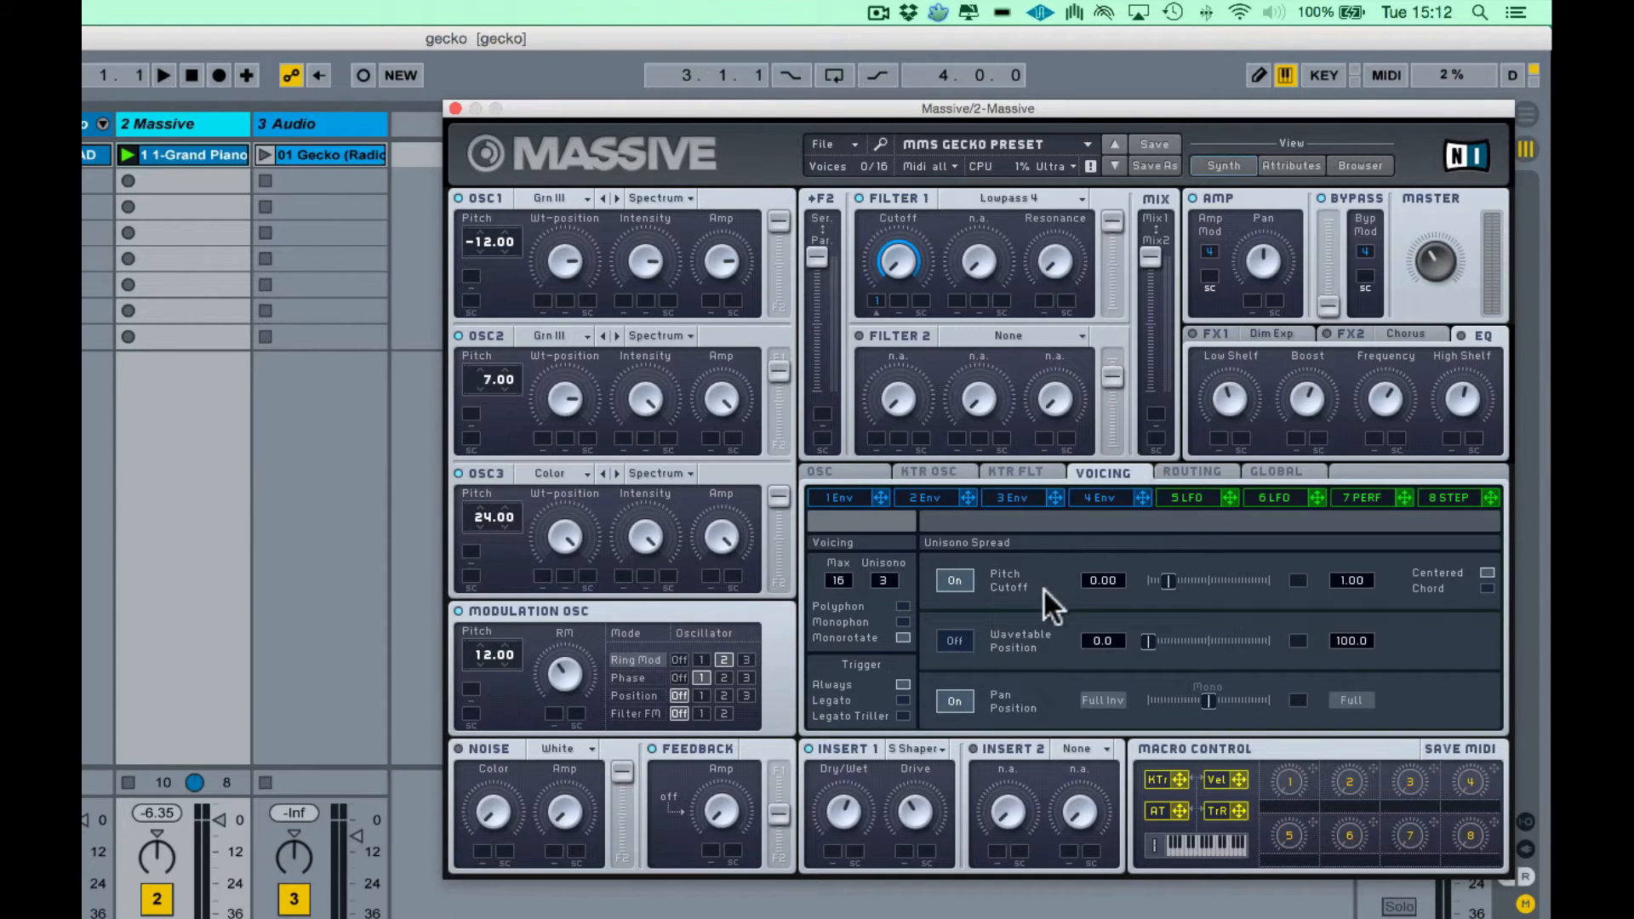
pyautogui.click(941, 583)
# Step: Audition the clip with the Unisono count at 1, restore it to 3, and keep the Pan Position spread on
pyautogui.press('space')
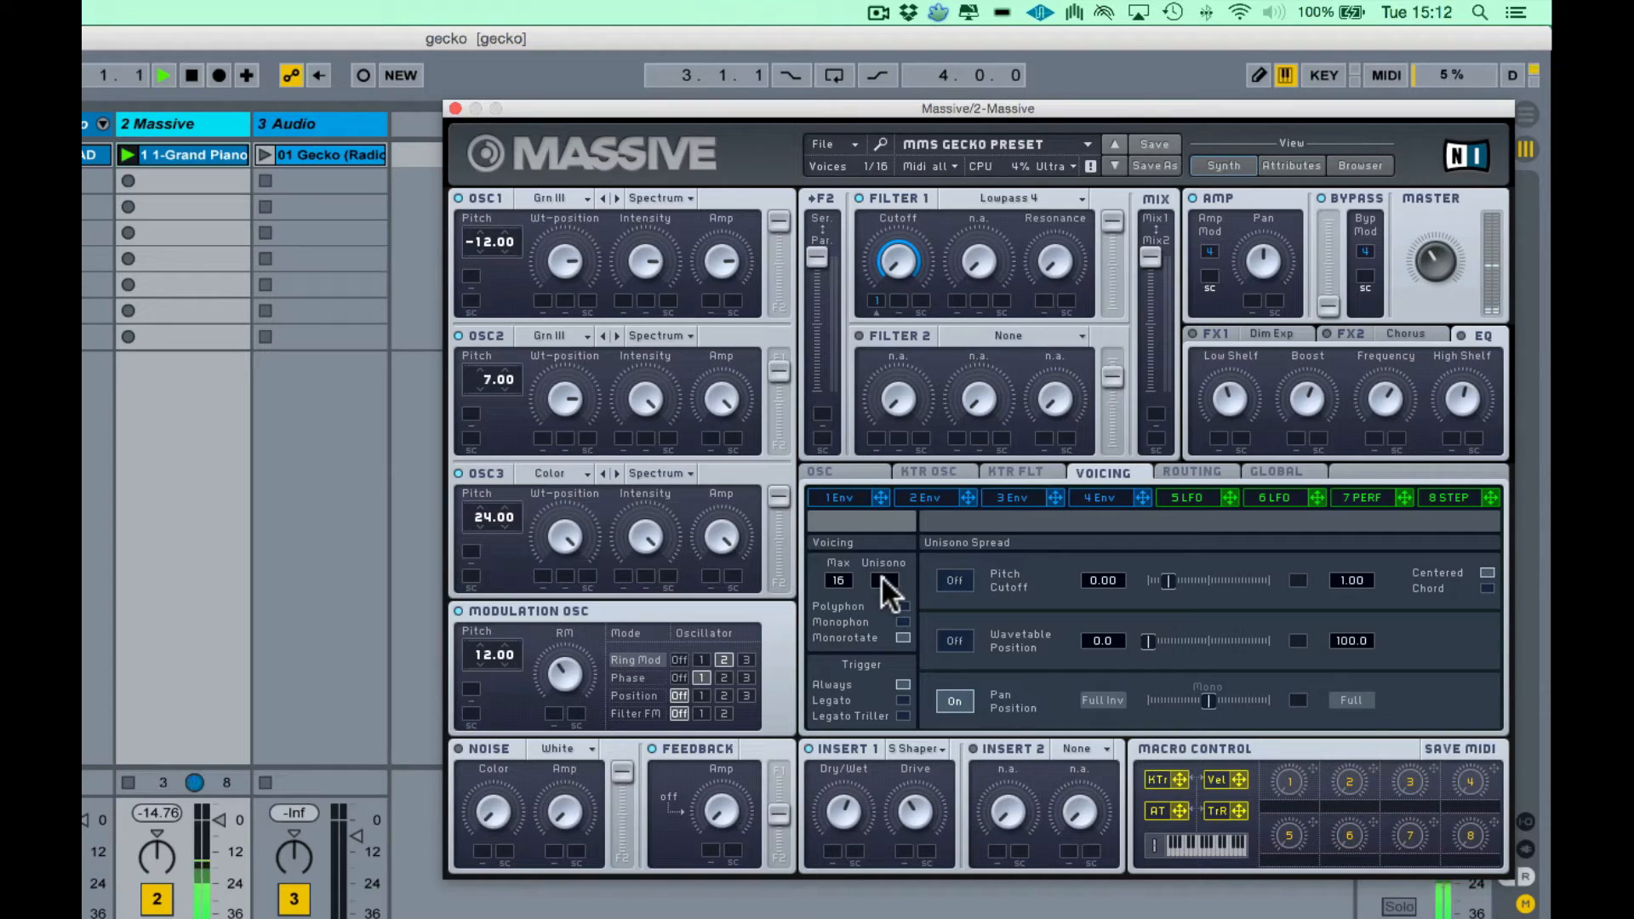
pyautogui.press('space')
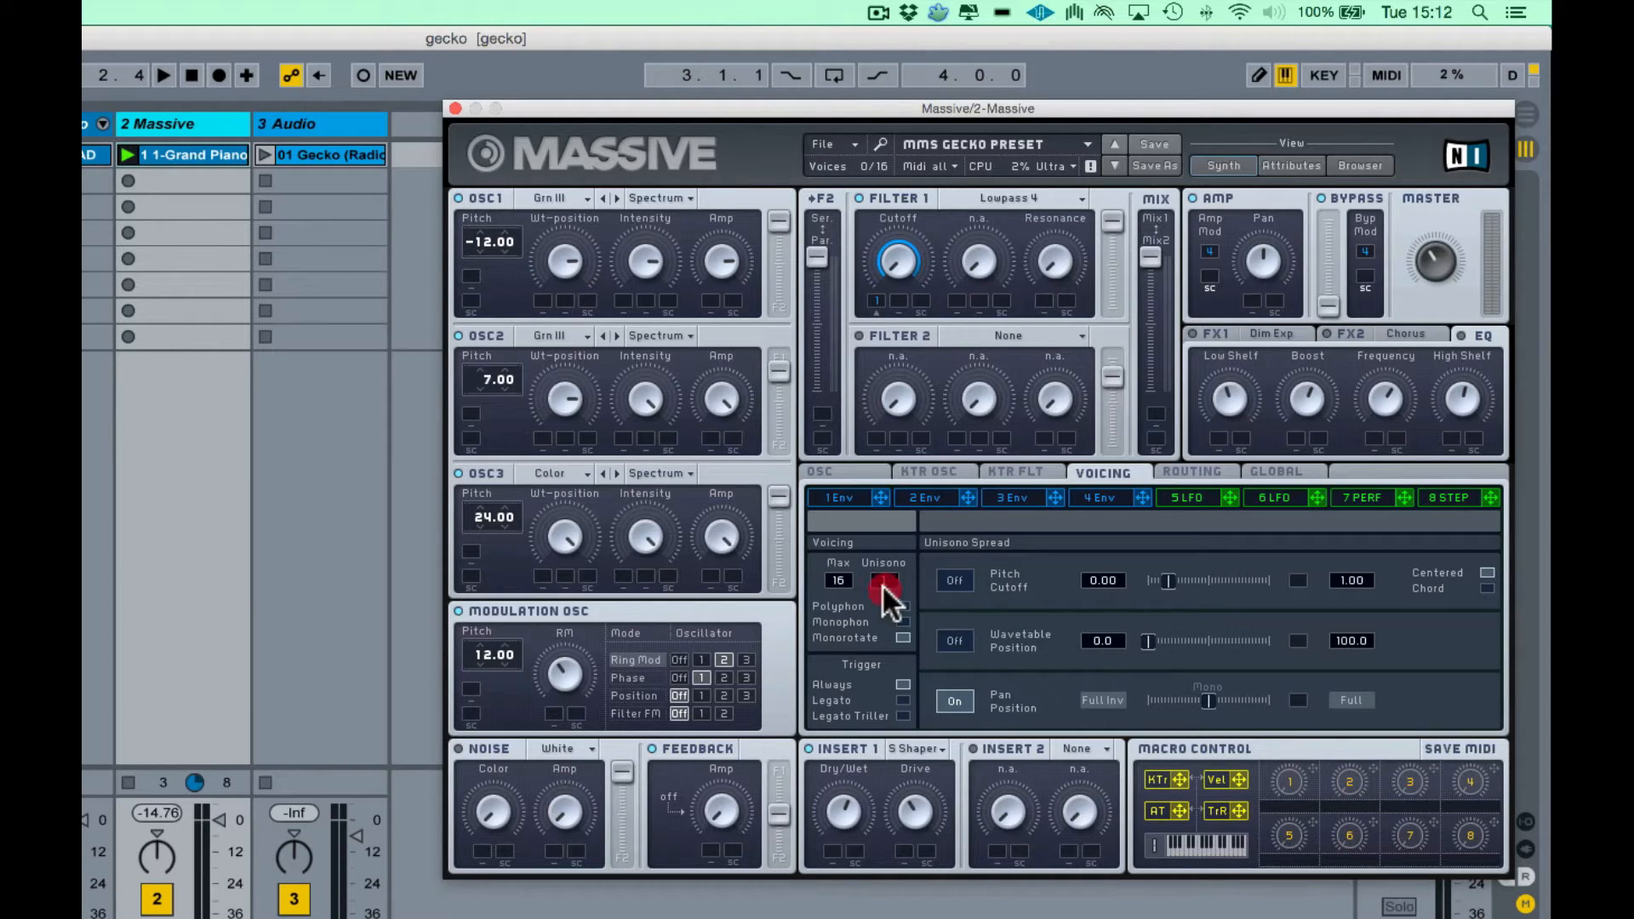
pyautogui.click(882, 584)
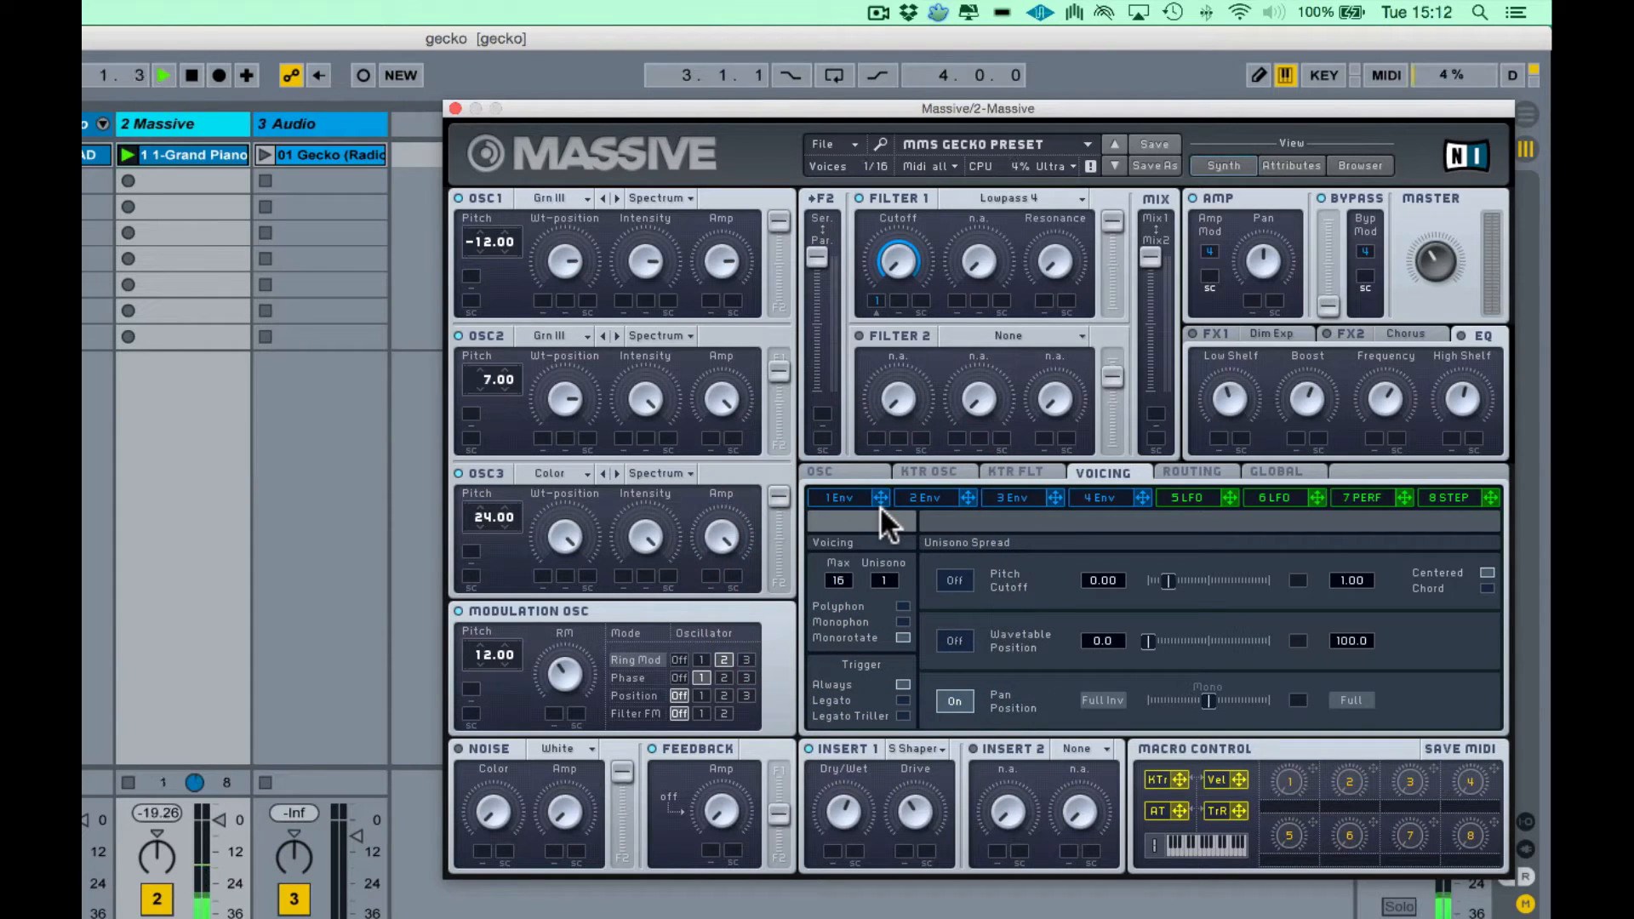
pyautogui.click(885, 580)
pyautogui.moveTo(891, 576); pyautogui.dragTo(892, 569)
pyautogui.click(957, 693)
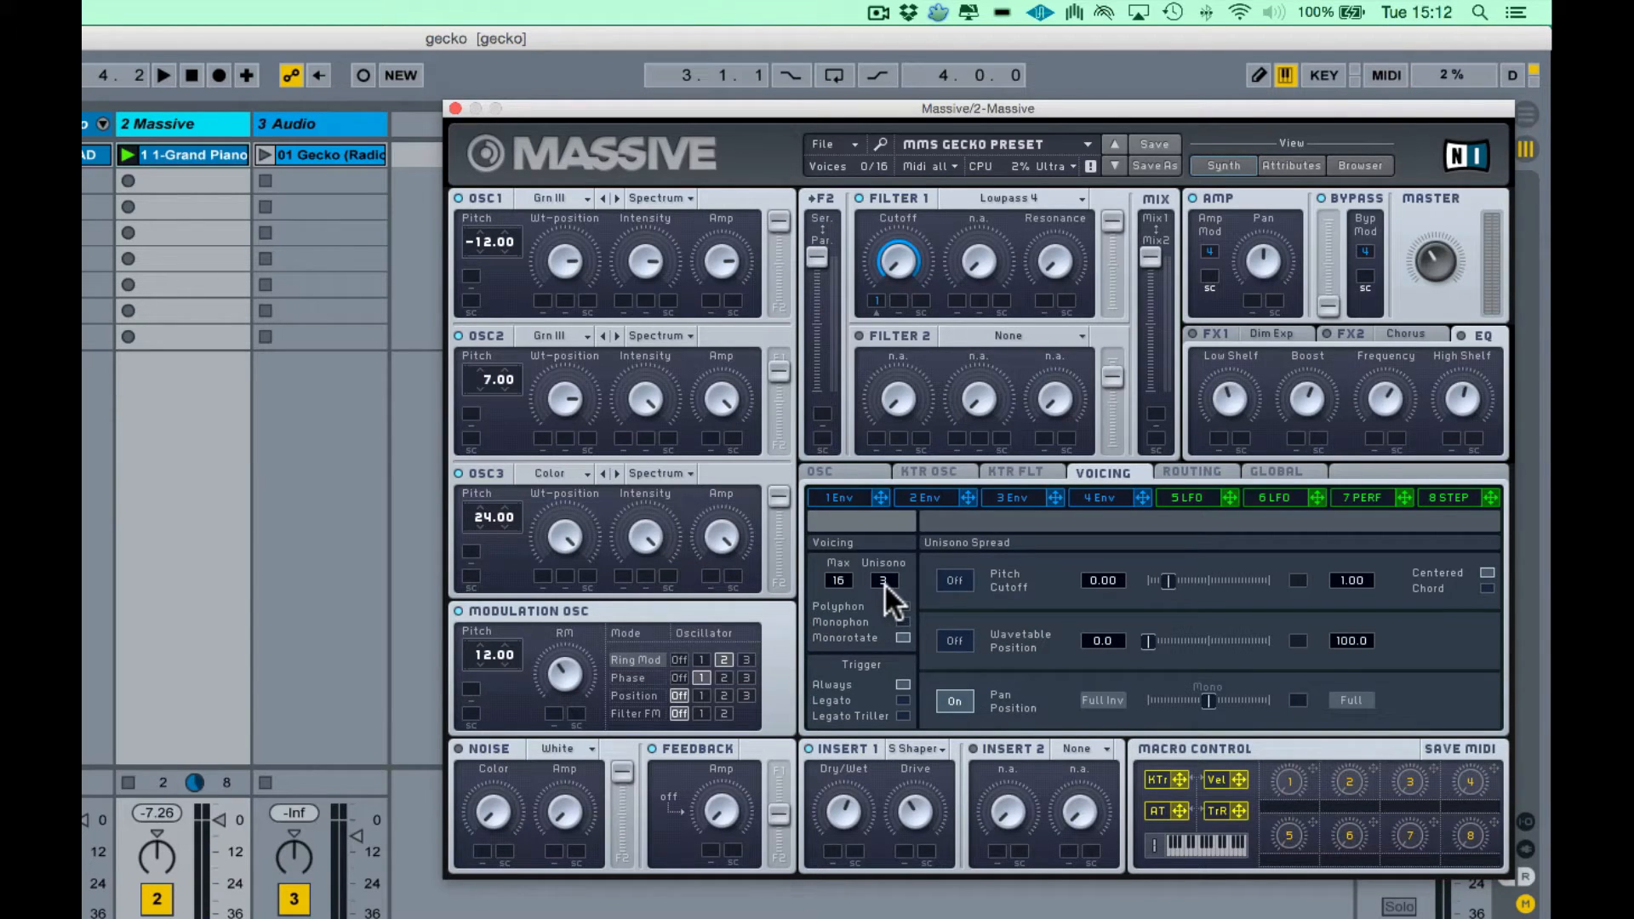
# Step: Open the Massive track's MIDI clip in the note editor and play it
pyautogui.doubleClick(186, 149)
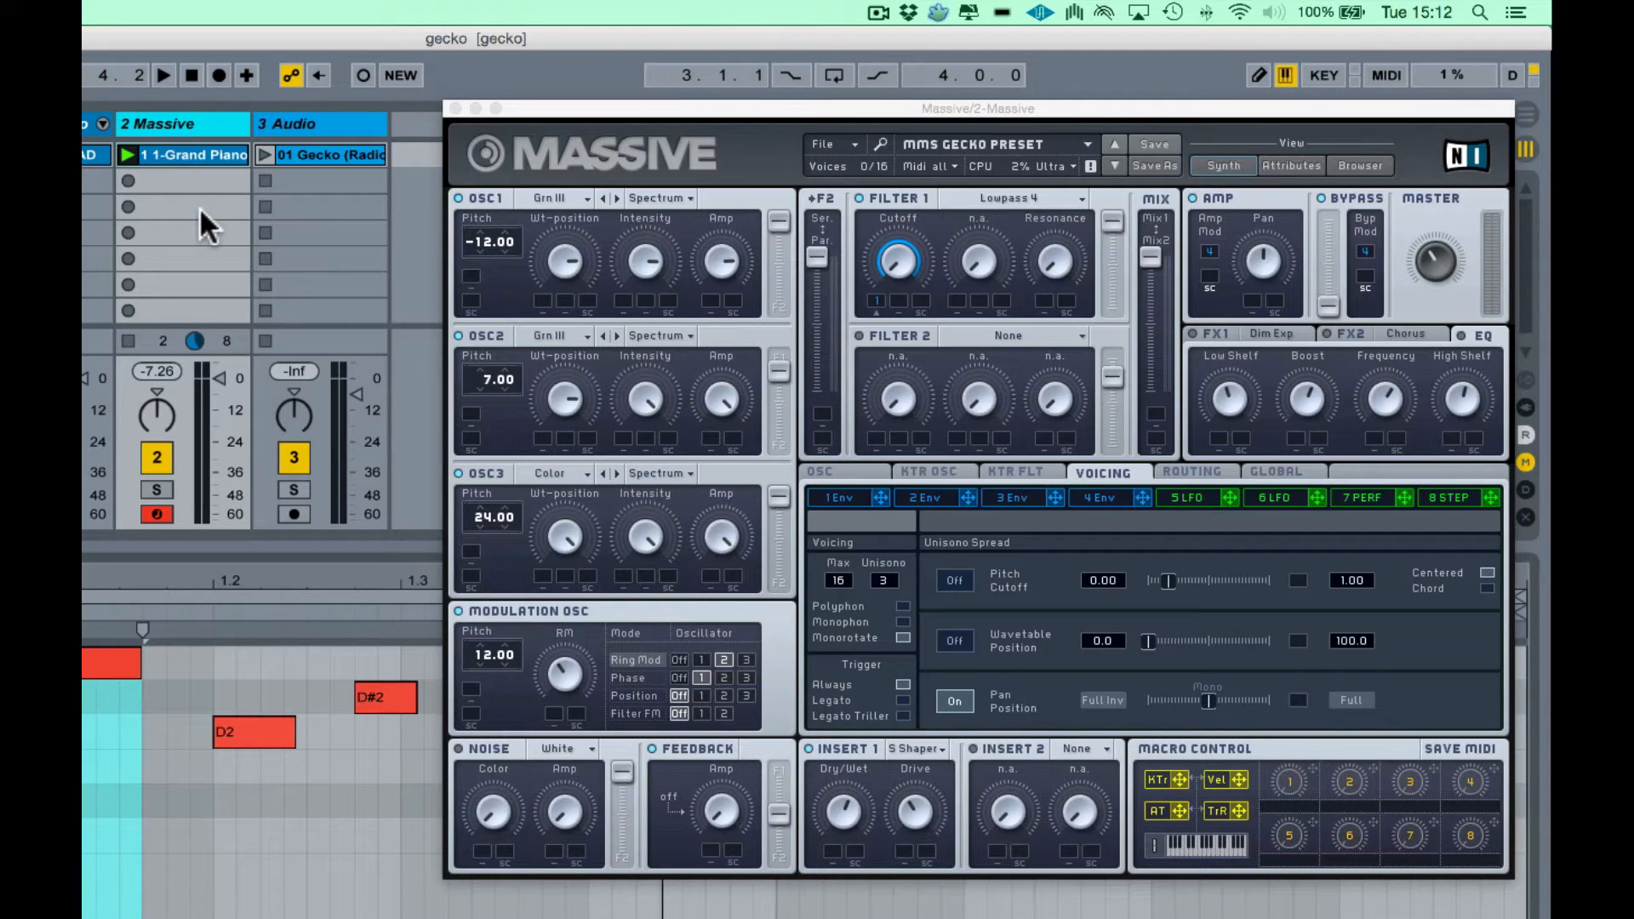
pyautogui.press('space')
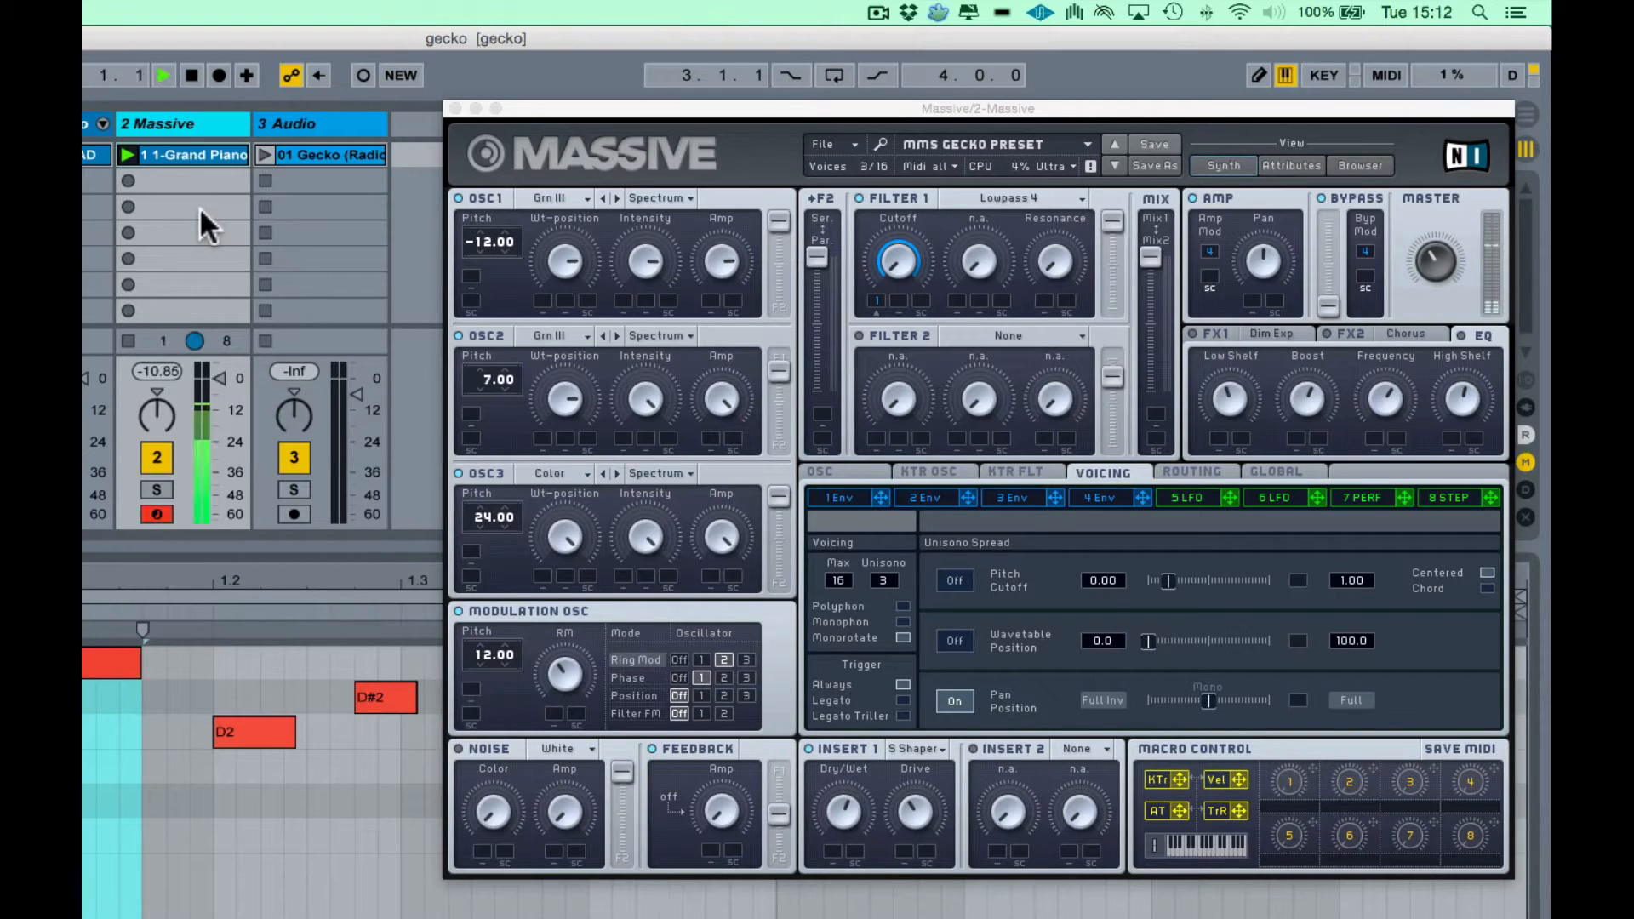
# Step: Switch on the Pitch Cutoff unison spread, try a Unisono count of 12, settle on 5, and fine-tune a slight detune
pyautogui.click(954, 580)
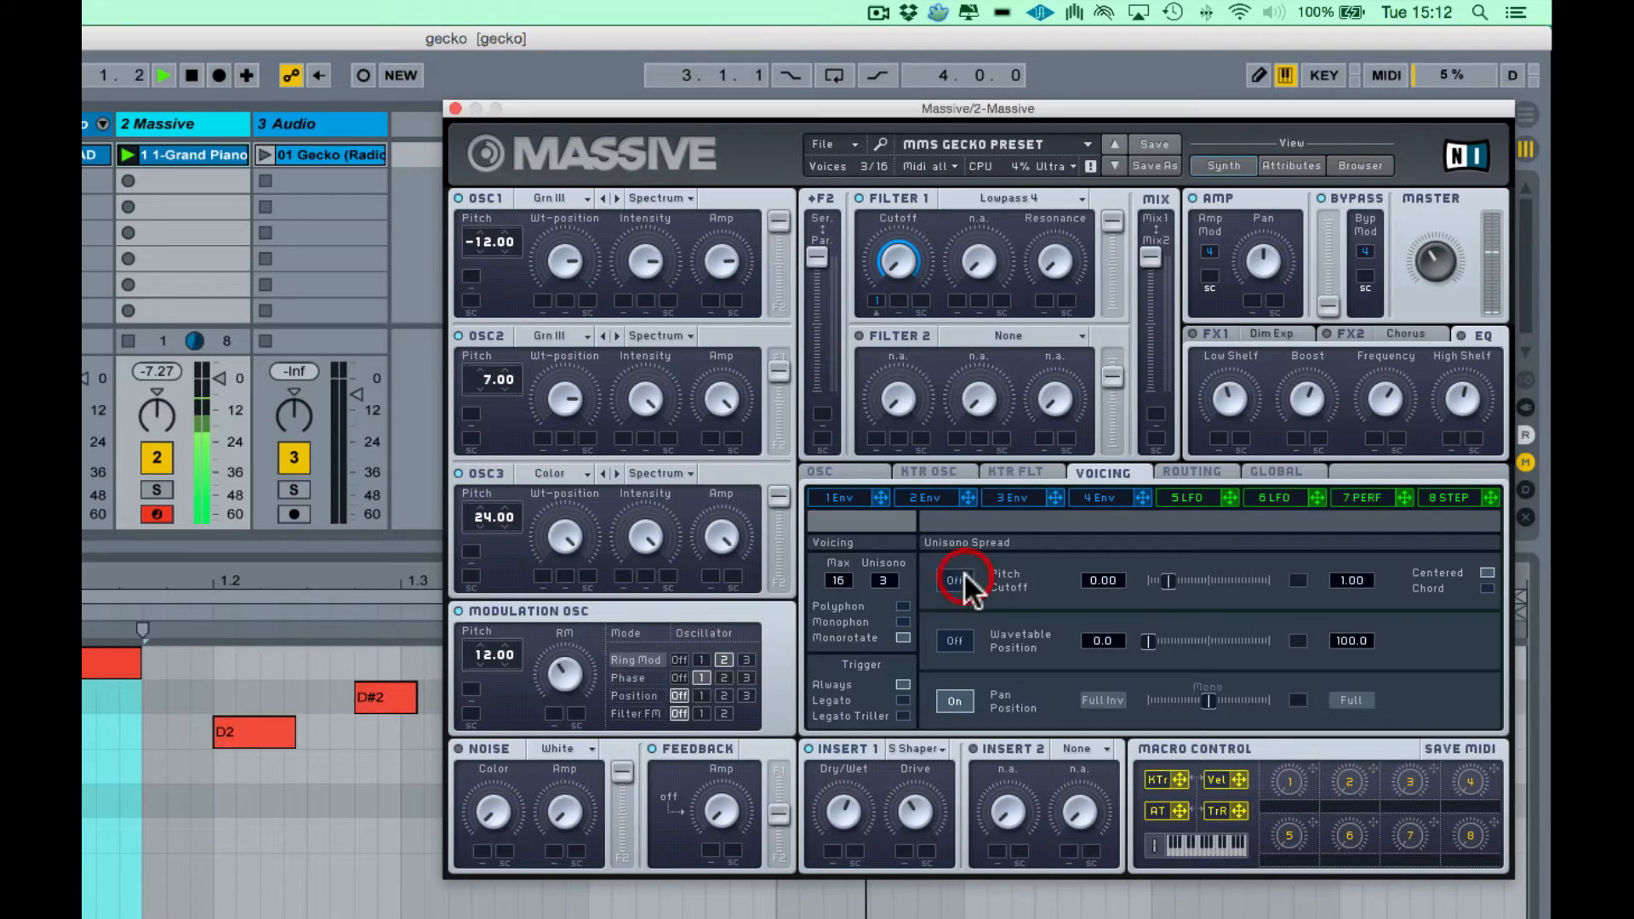
pyautogui.moveTo(1169, 578)
pyautogui.mouseDown()
pyautogui.moveTo(1250, 579)
pyautogui.moveTo(1101, 578)
pyautogui.moveTo(1173, 580)
pyautogui.mouseUp()
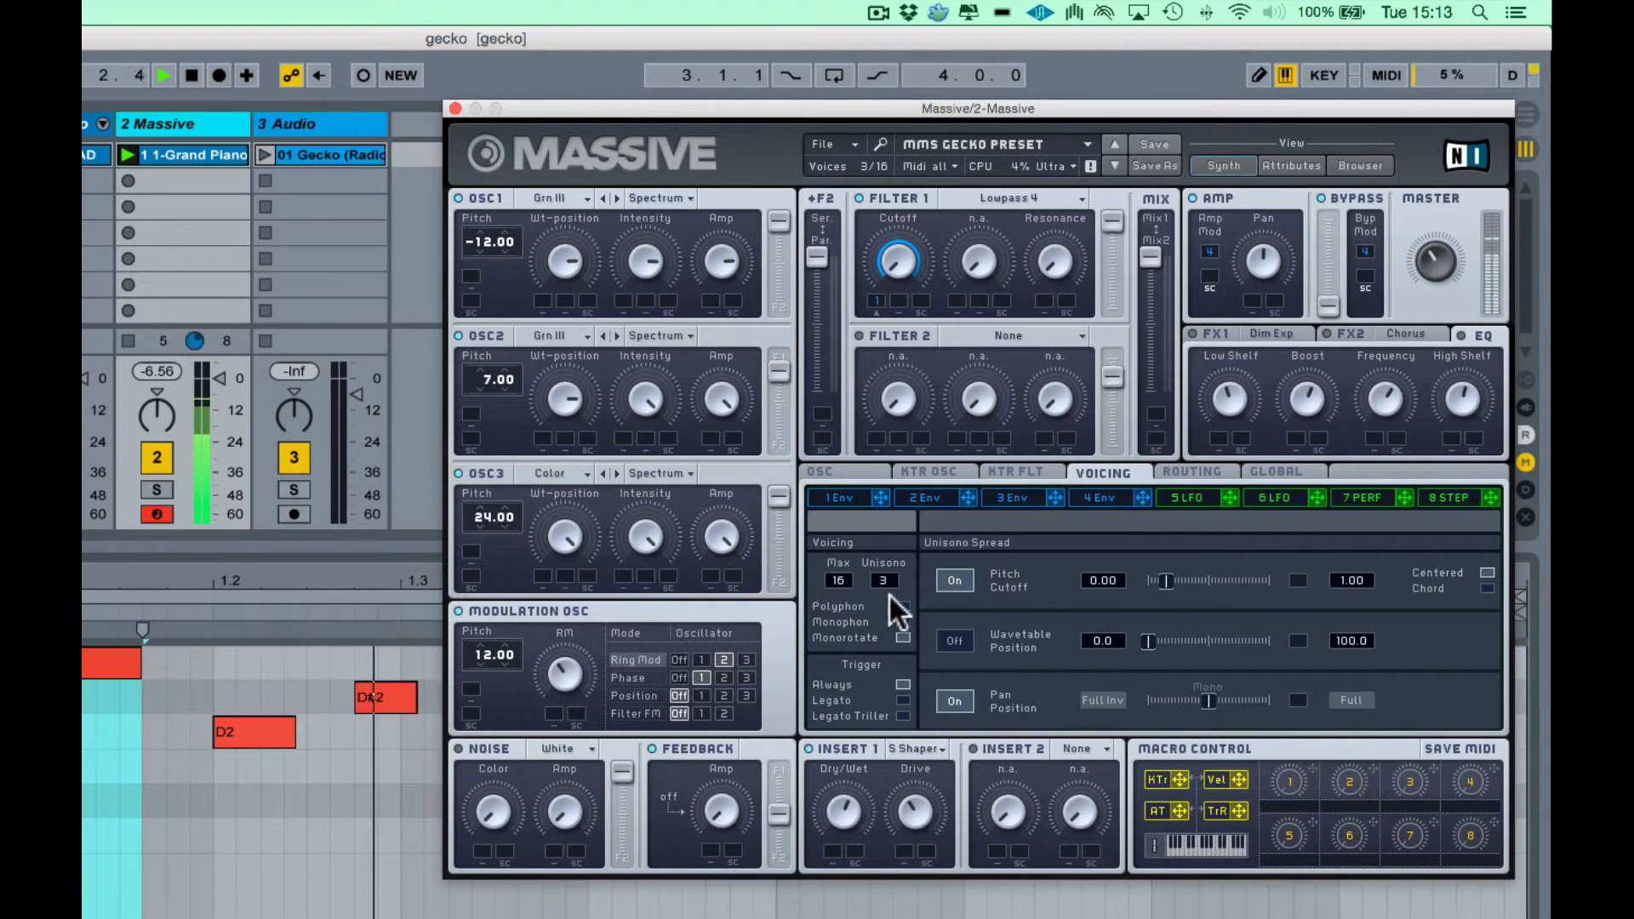
pyautogui.moveTo(886, 577); pyautogui.dragTo(885, 543)
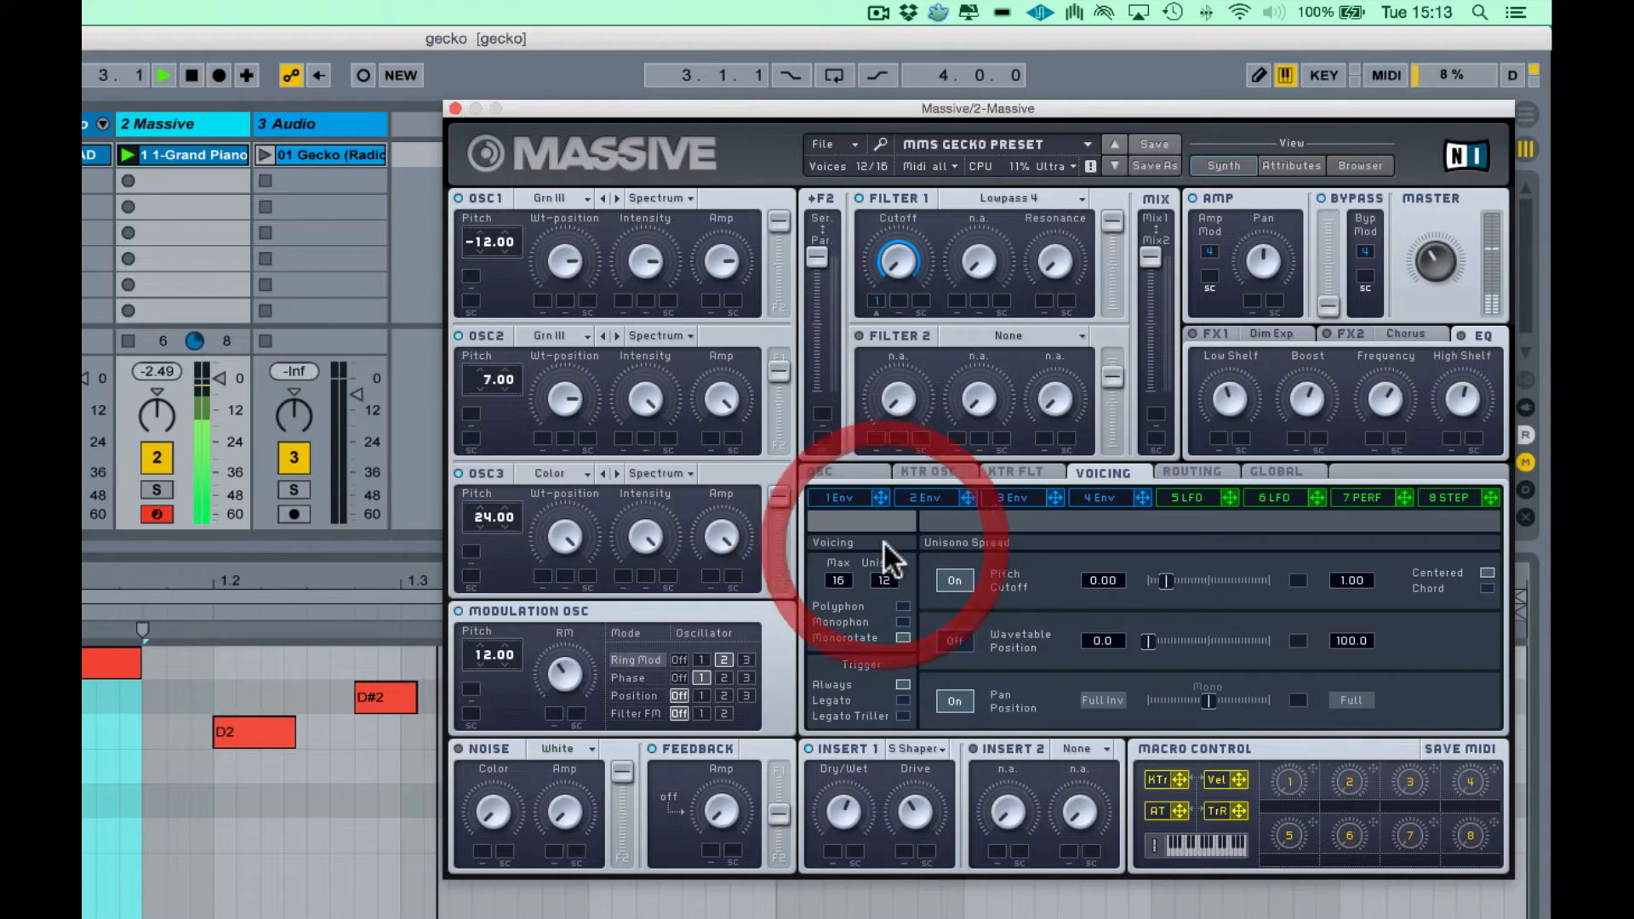
pyautogui.moveTo(1163, 579); pyautogui.dragTo(1156, 579)
pyautogui.moveTo(879, 574); pyautogui.dragTo(880, 618)
pyautogui.moveTo(1156, 580)
pyautogui.mouseDown()
pyautogui.moveTo(1202, 580)
pyautogui.moveTo(1160, 574)
pyautogui.mouseUp()
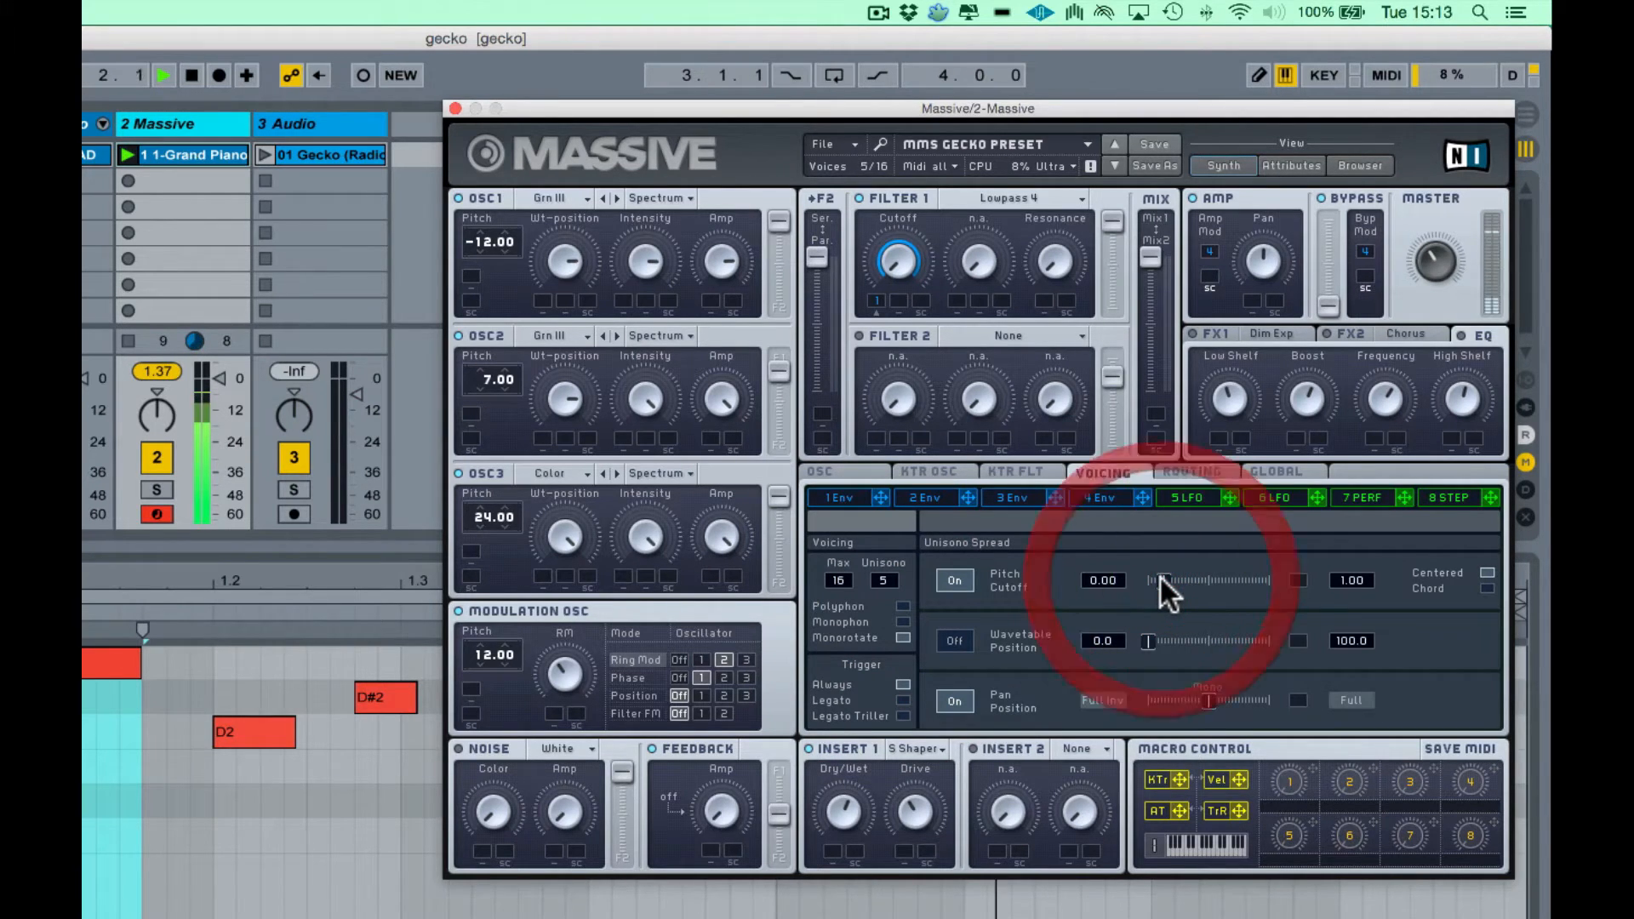
# Step: Toggle the Pitch Cutoff spread for comparison, restart playback, and narrow its detune slightly with the spread kept on
pyautogui.click(956, 580)
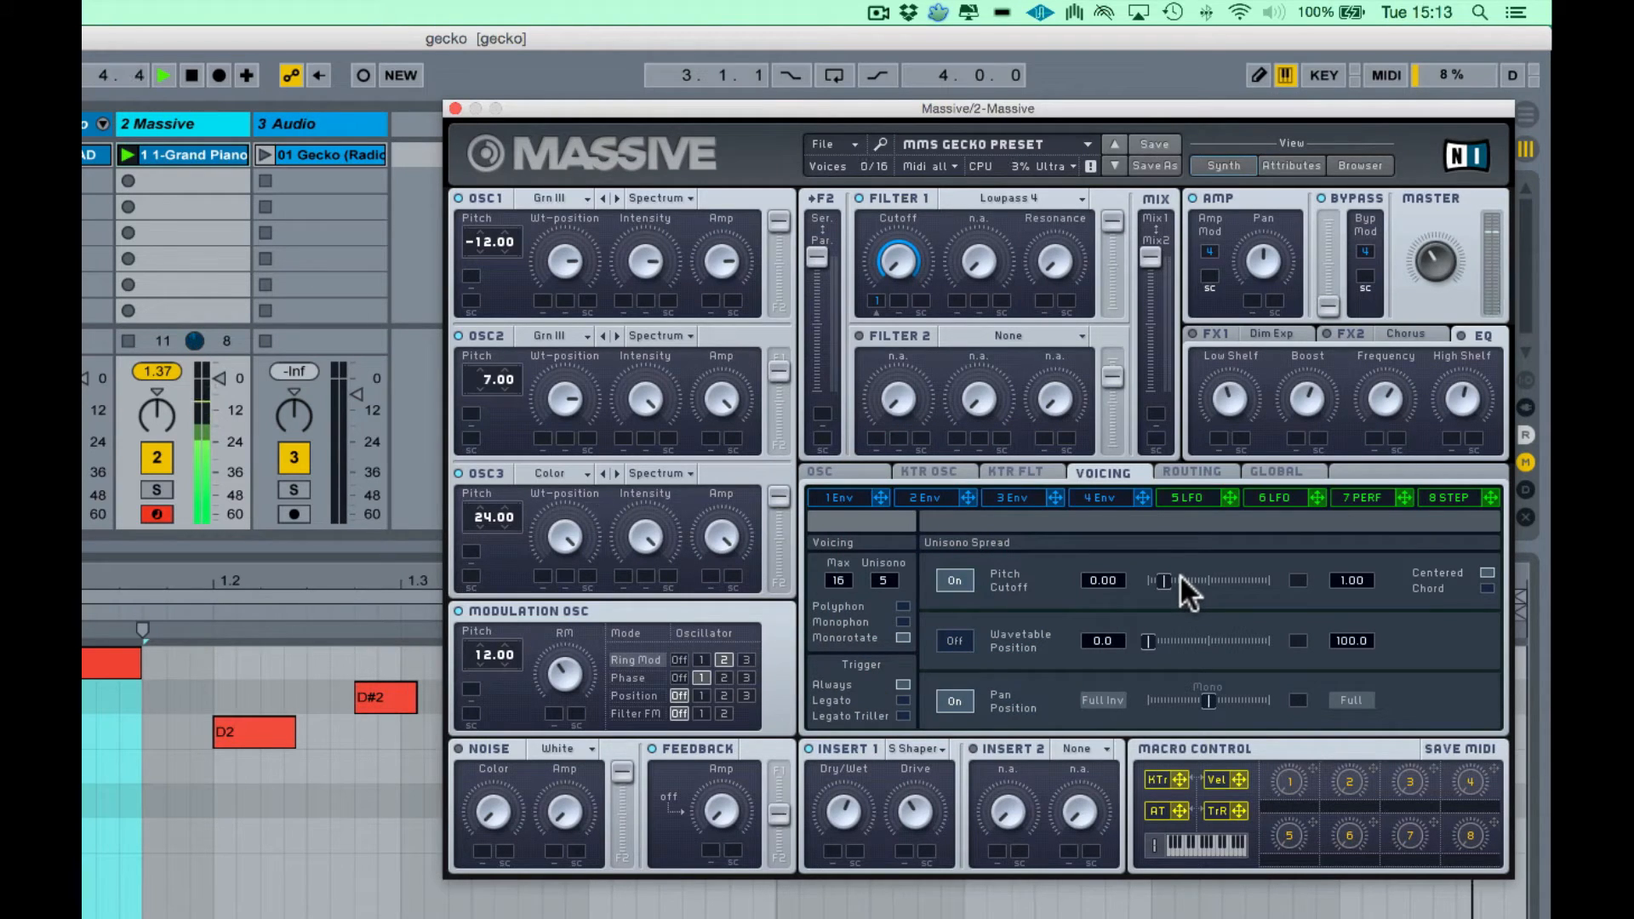
pyautogui.press('space')
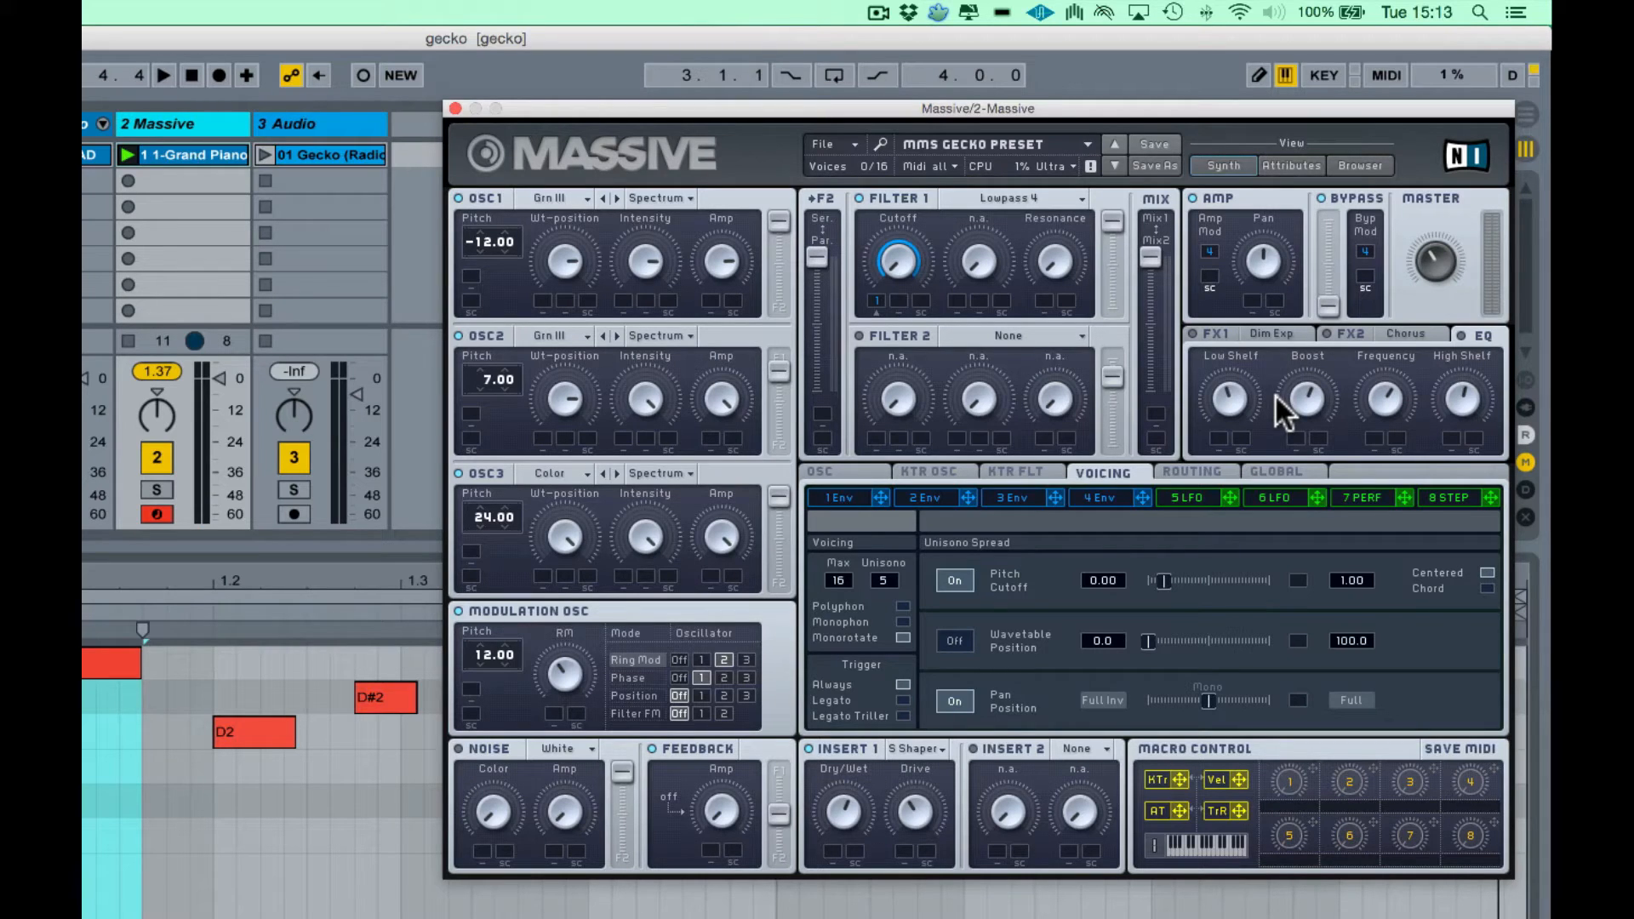
pyautogui.press('space')
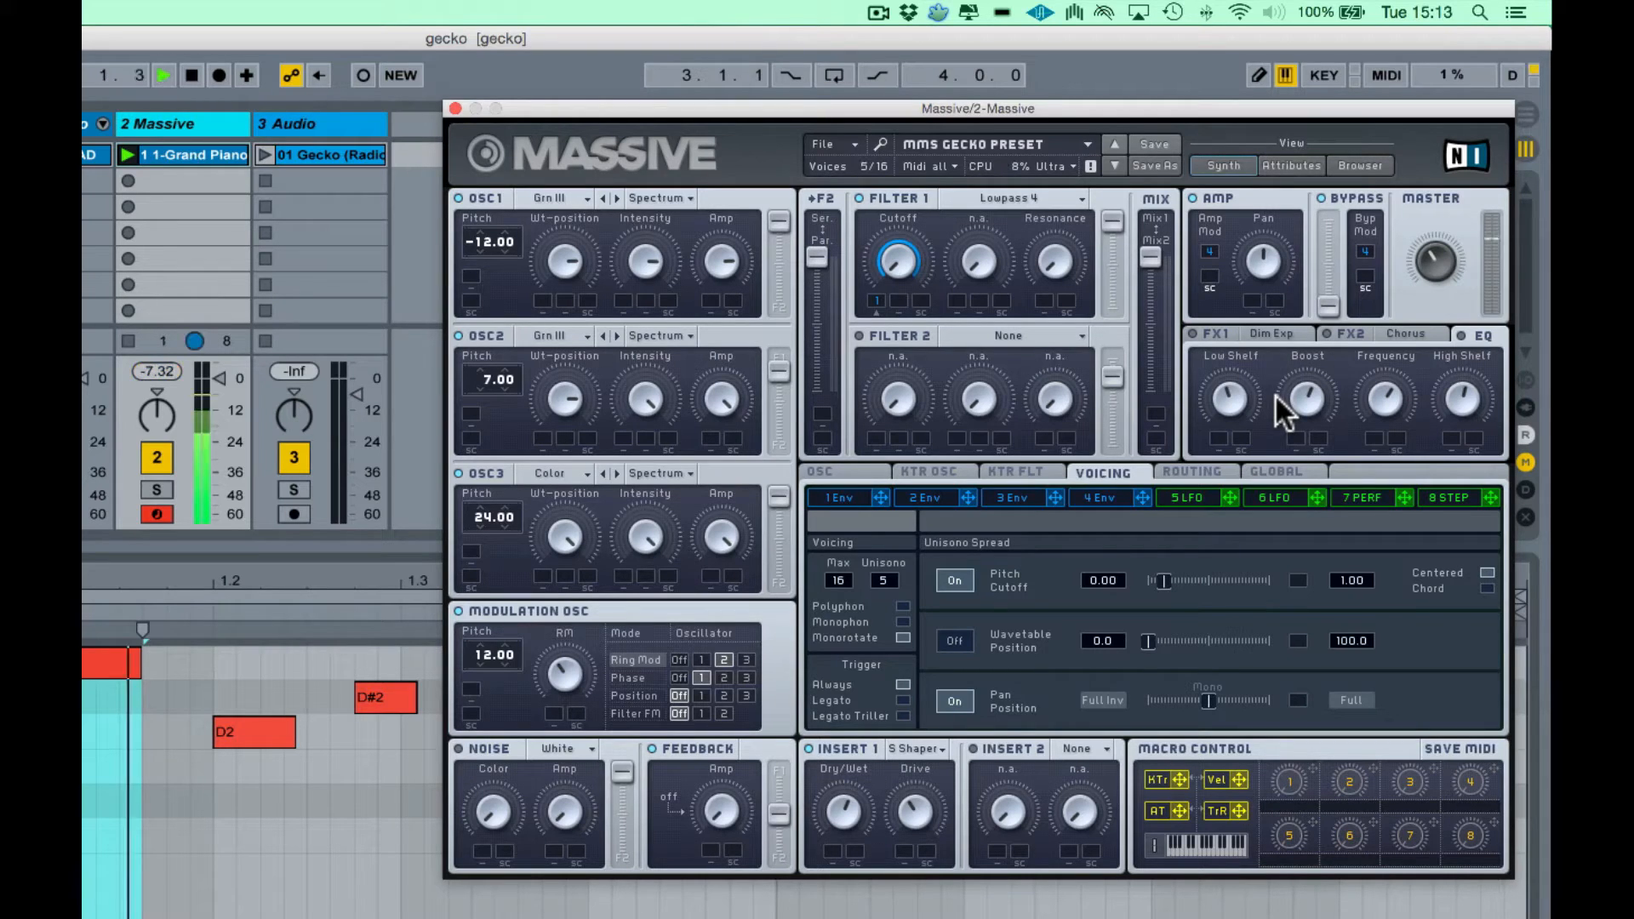
pyautogui.click(1158, 584)
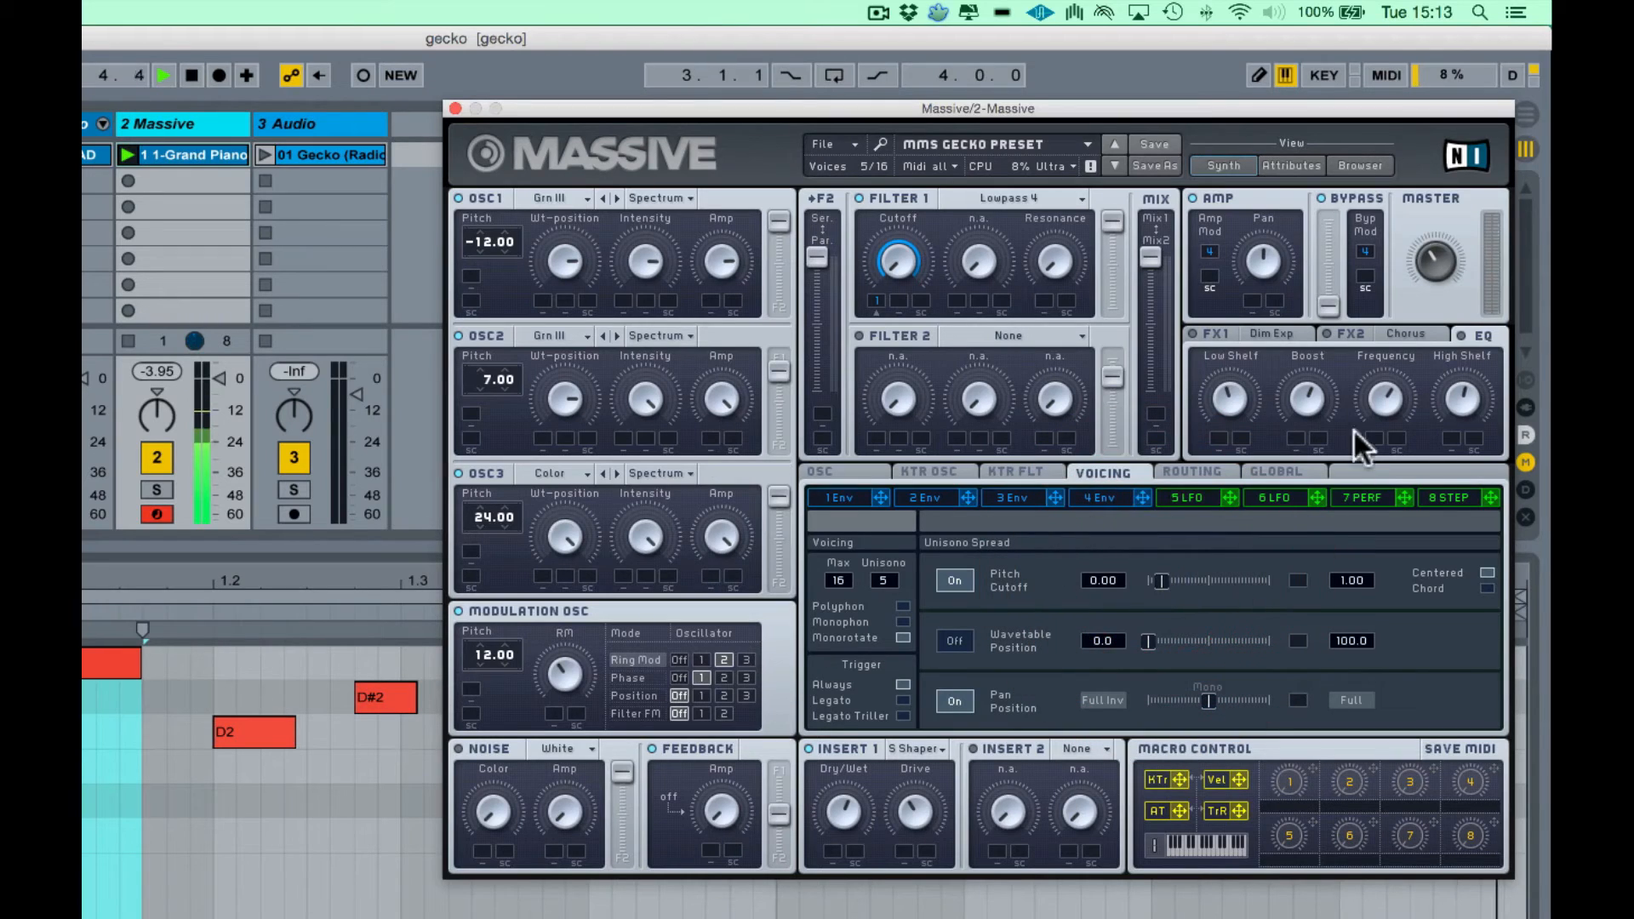
# Step: Switch on the Chorus effect in FX2, audition it, and stop playback
pyautogui.click(1350, 330)
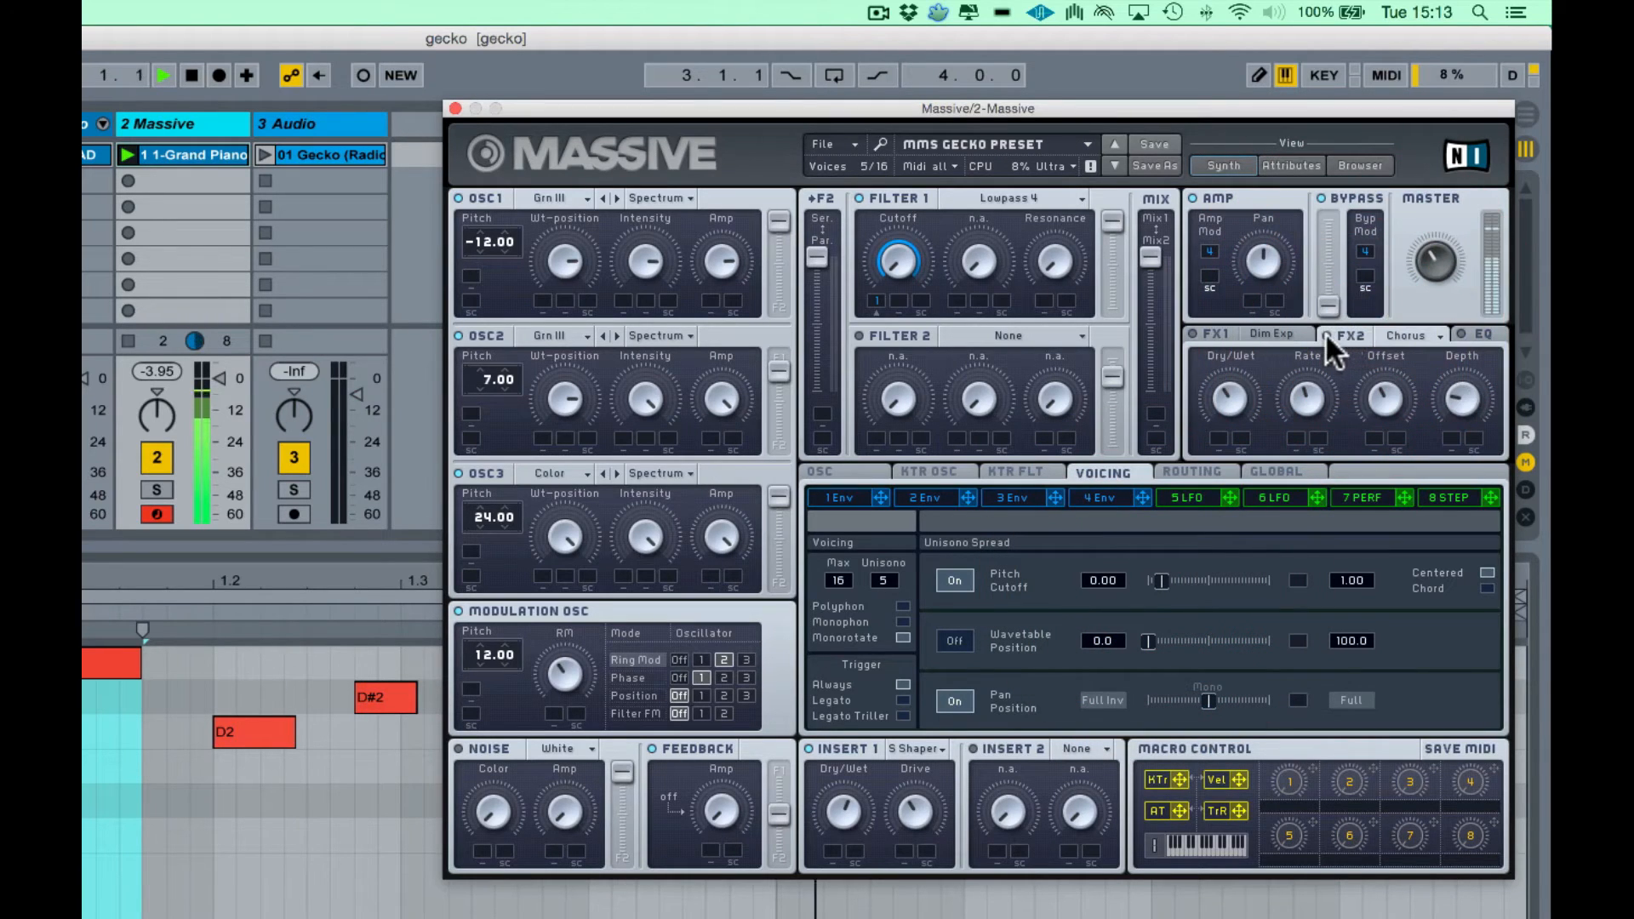
pyautogui.click(1326, 335)
pyautogui.press('space')
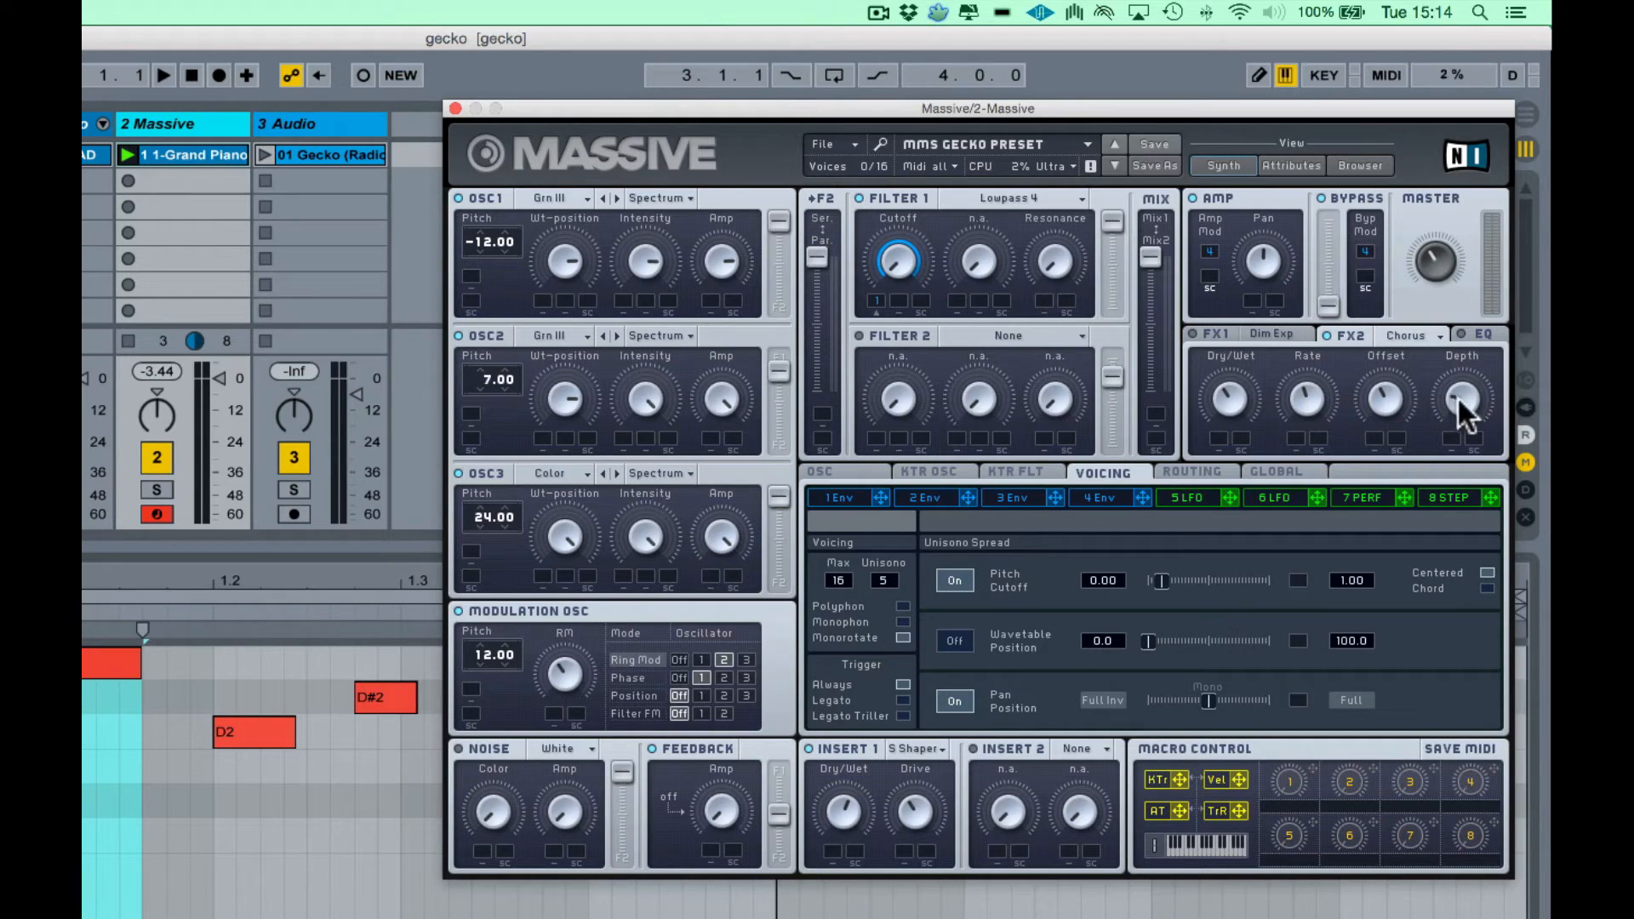
# Step: Switch on the Dimension Expander in FX1 during clip playback, then stop the clip
pyautogui.click(1256, 332)
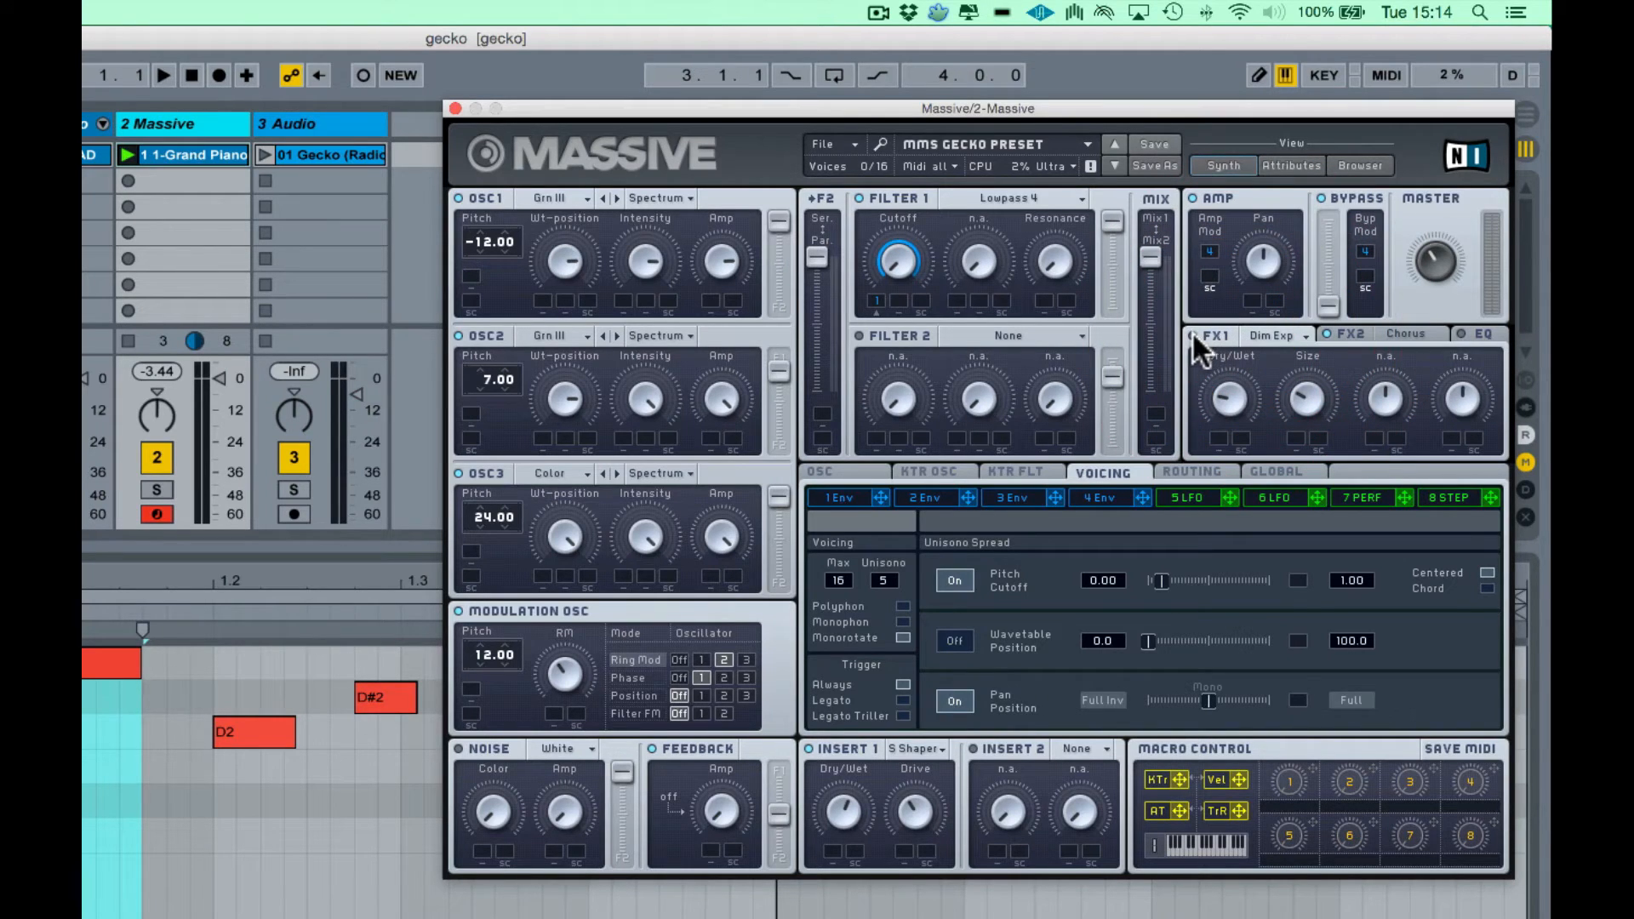
pyautogui.press('space')
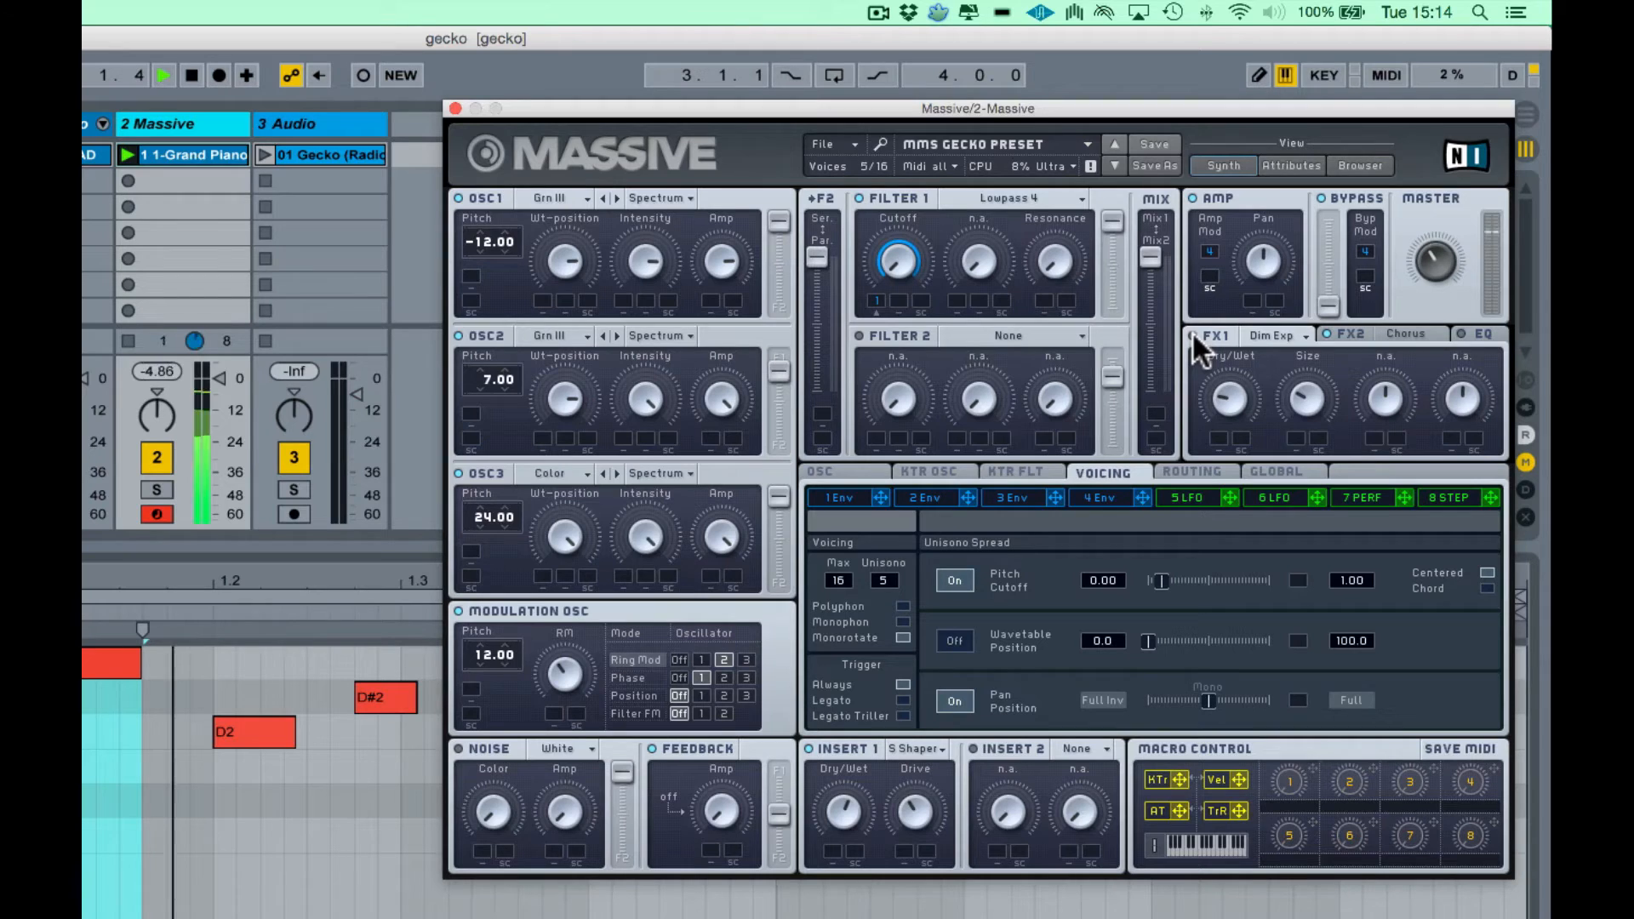
pyautogui.click(1193, 334)
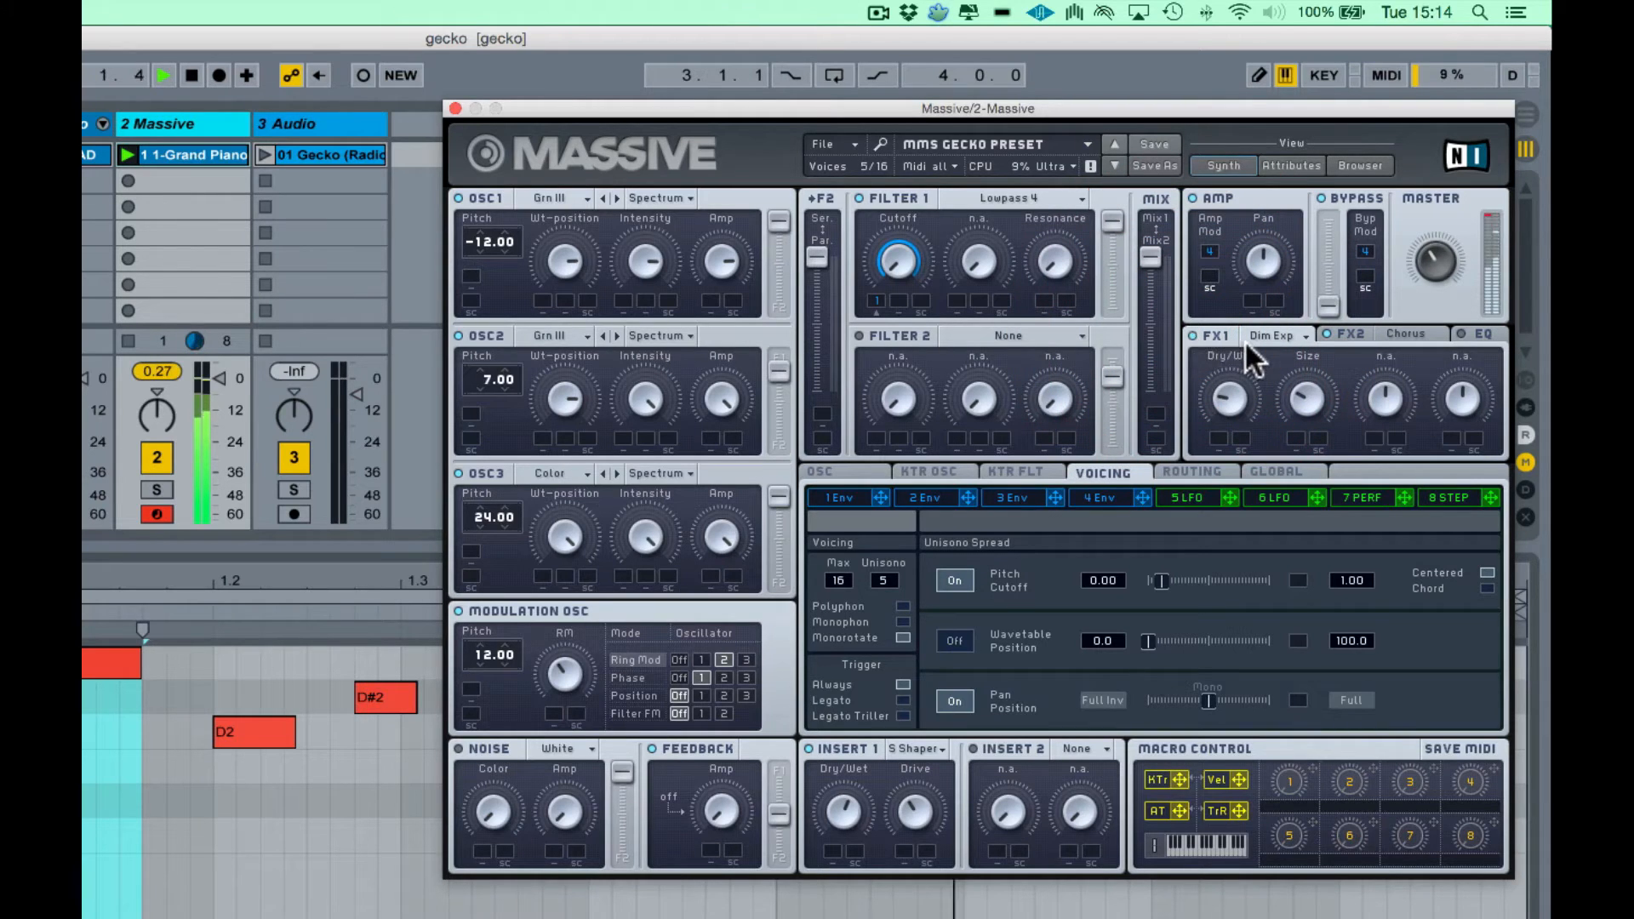
pyautogui.press('space')
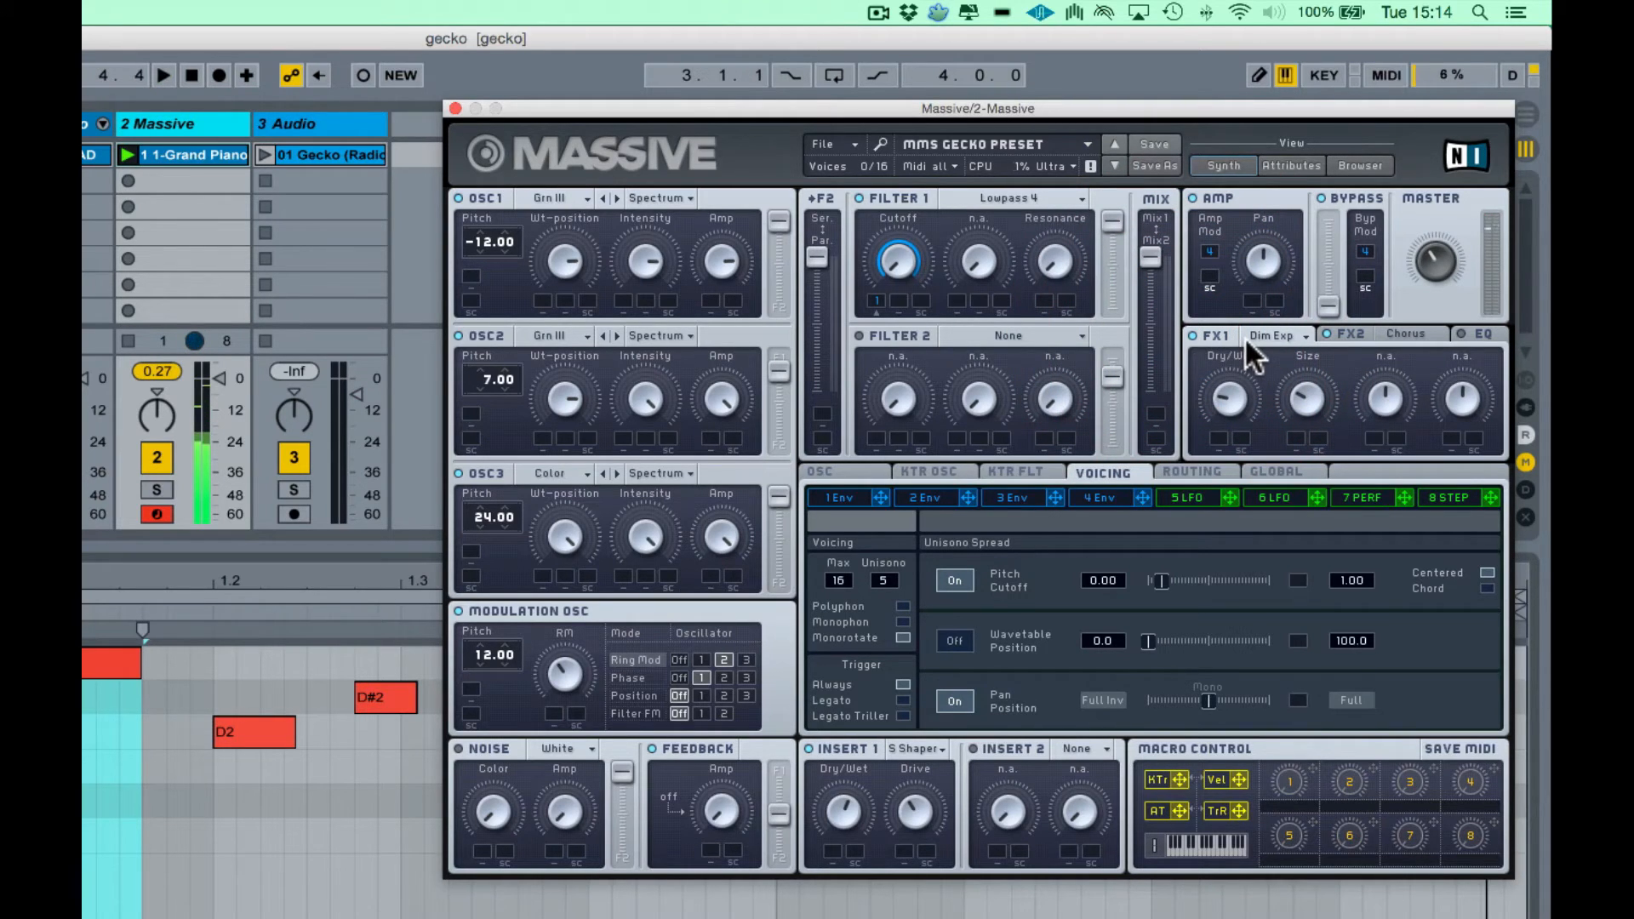
# Step: View the FX1 effect choices and compare the playing clip with the Dimension Expander off and on, leaving it enabled
pyautogui.click(1289, 329)
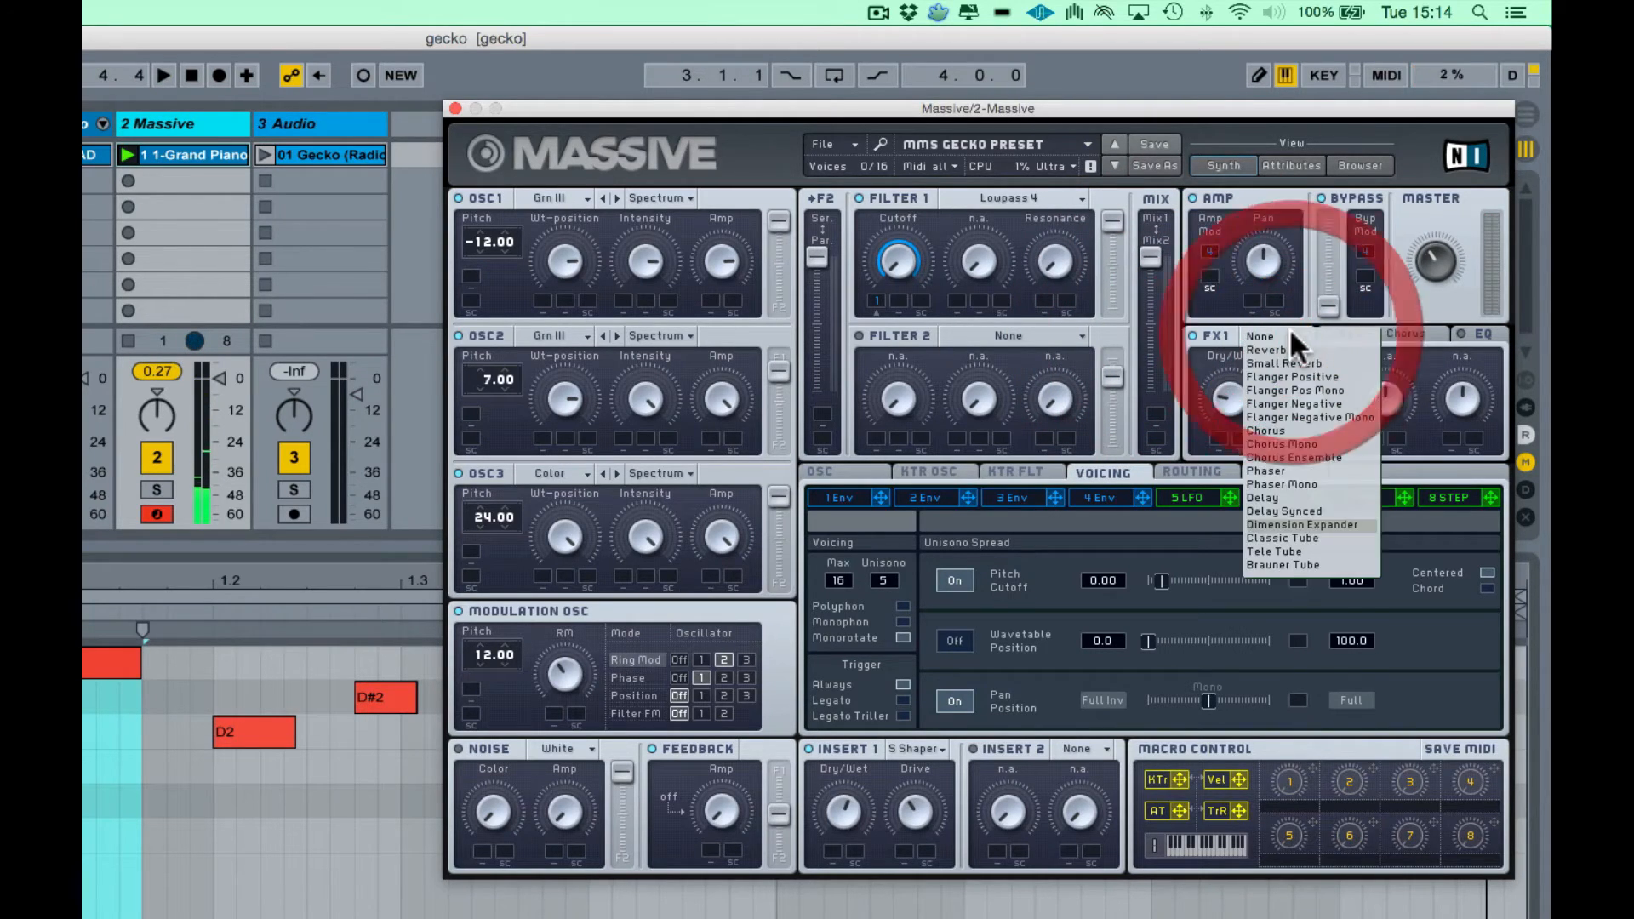
pyautogui.click(1429, 452)
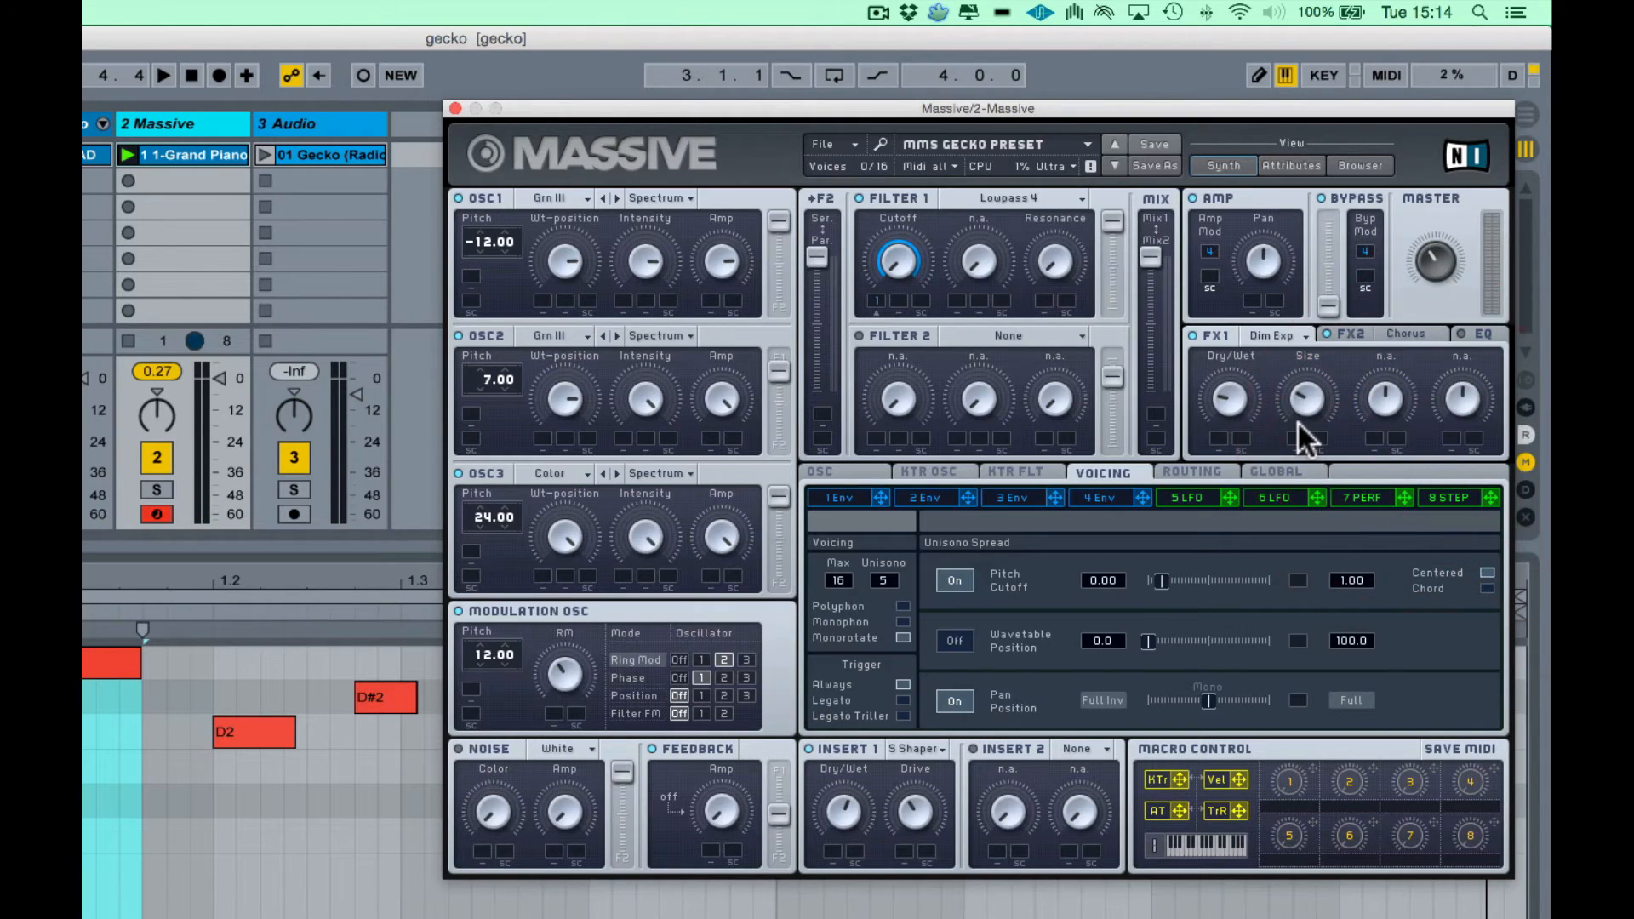
pyautogui.press('space')
pyautogui.click(1192, 333)
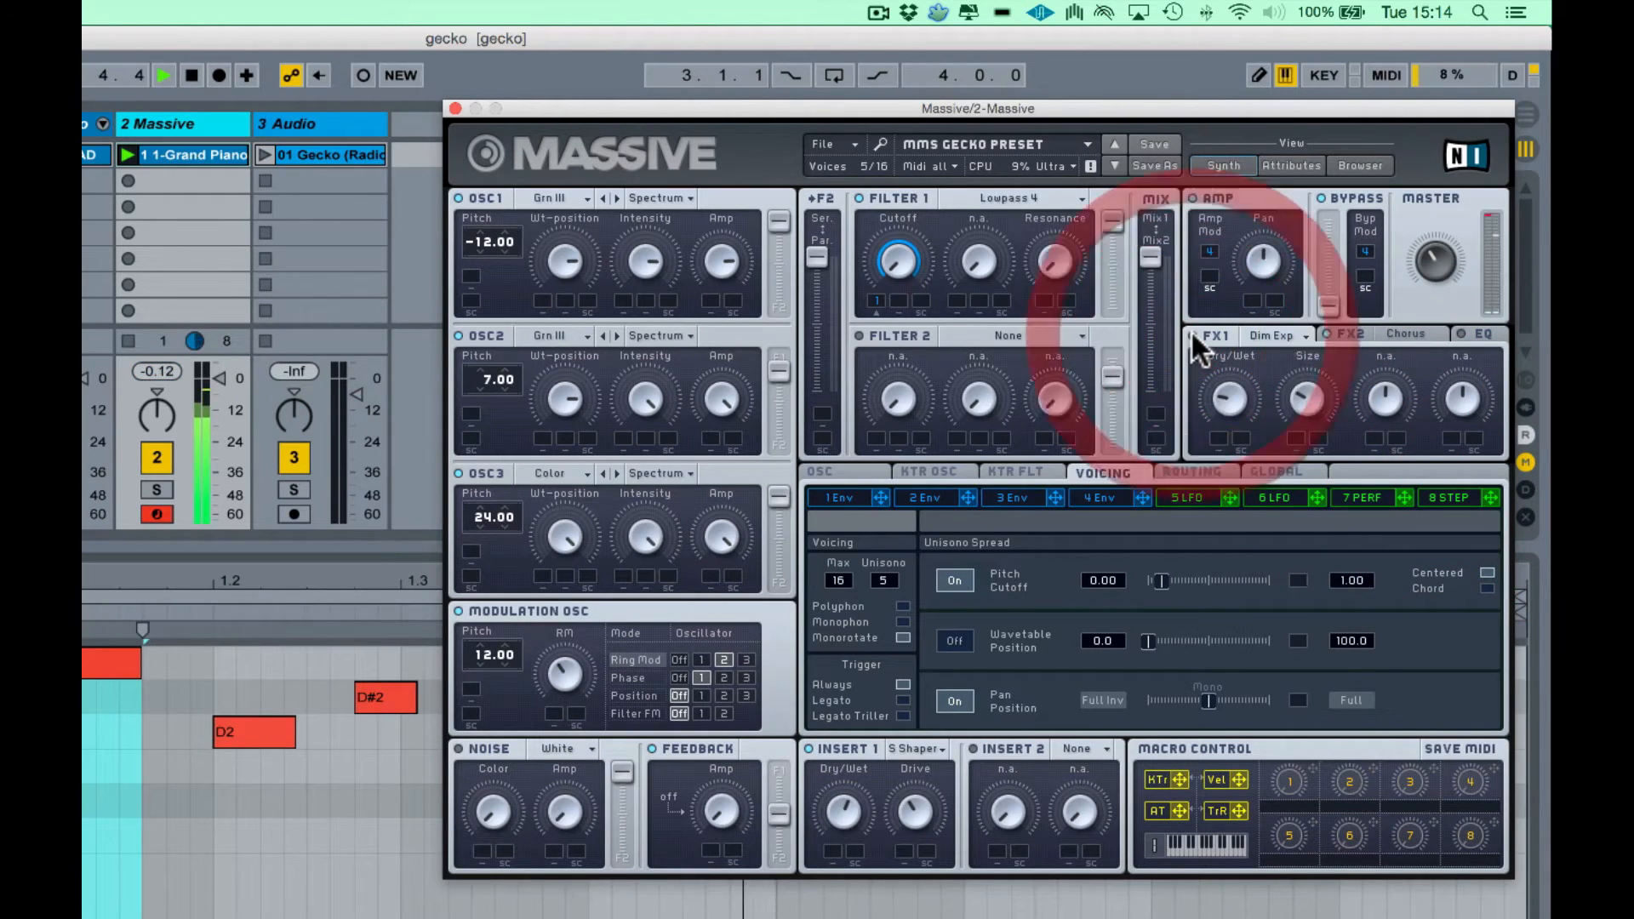
pyautogui.click(1192, 334)
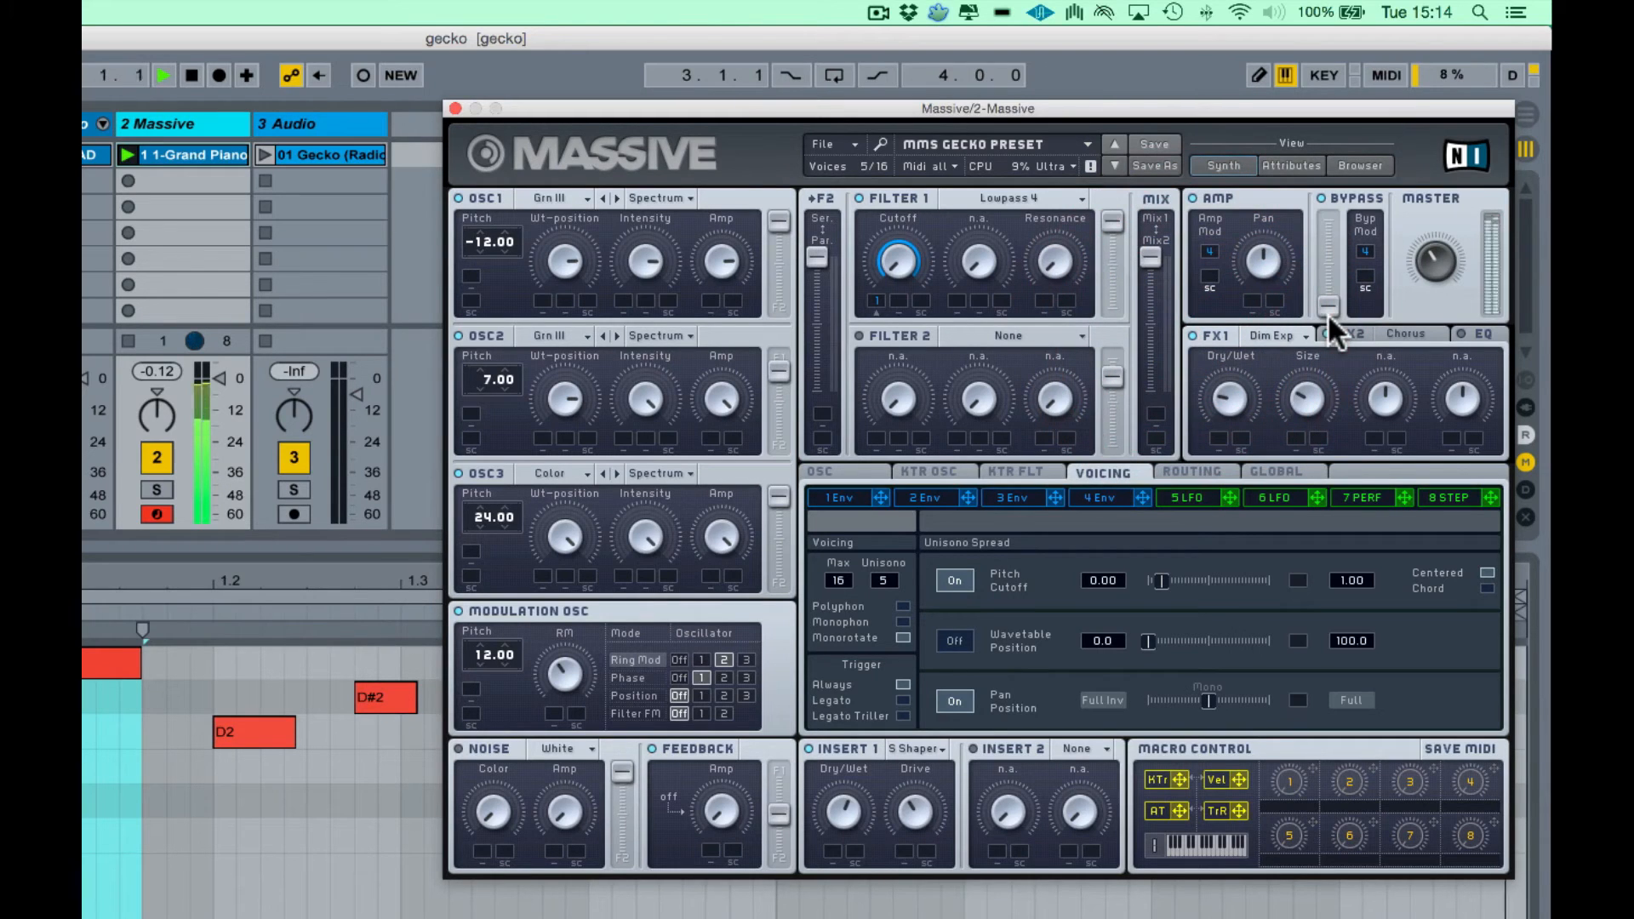
pyautogui.press('space')
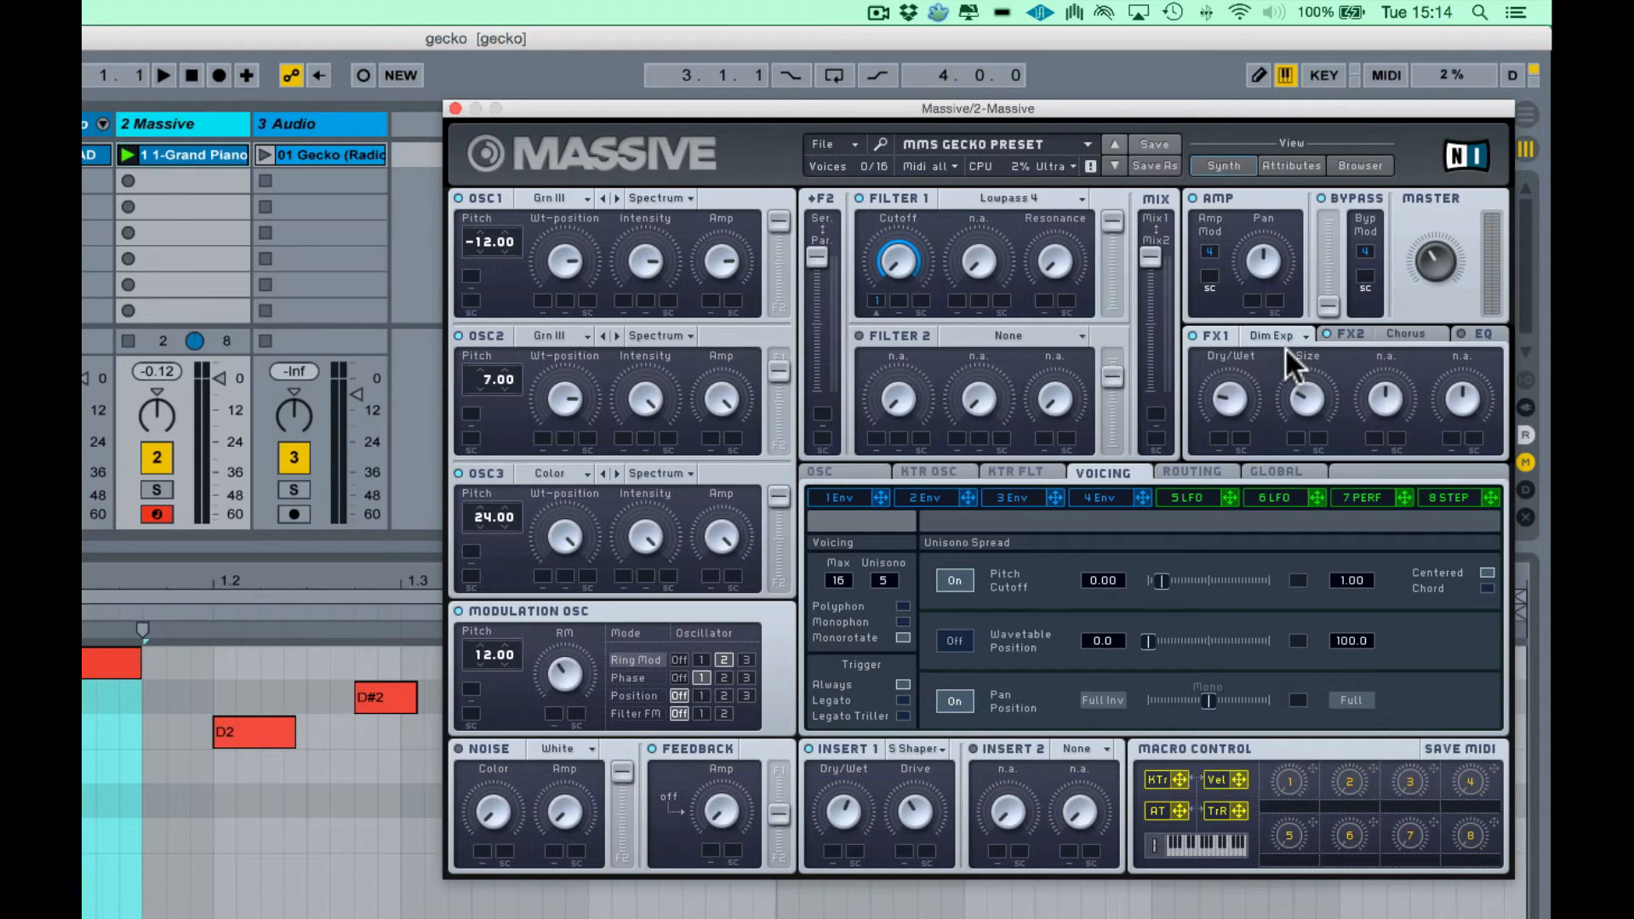
# Step: Switch on the EQ and sweep its Frequency and Boost by ear during playback to bring out the upper tones
pyautogui.click(1479, 327)
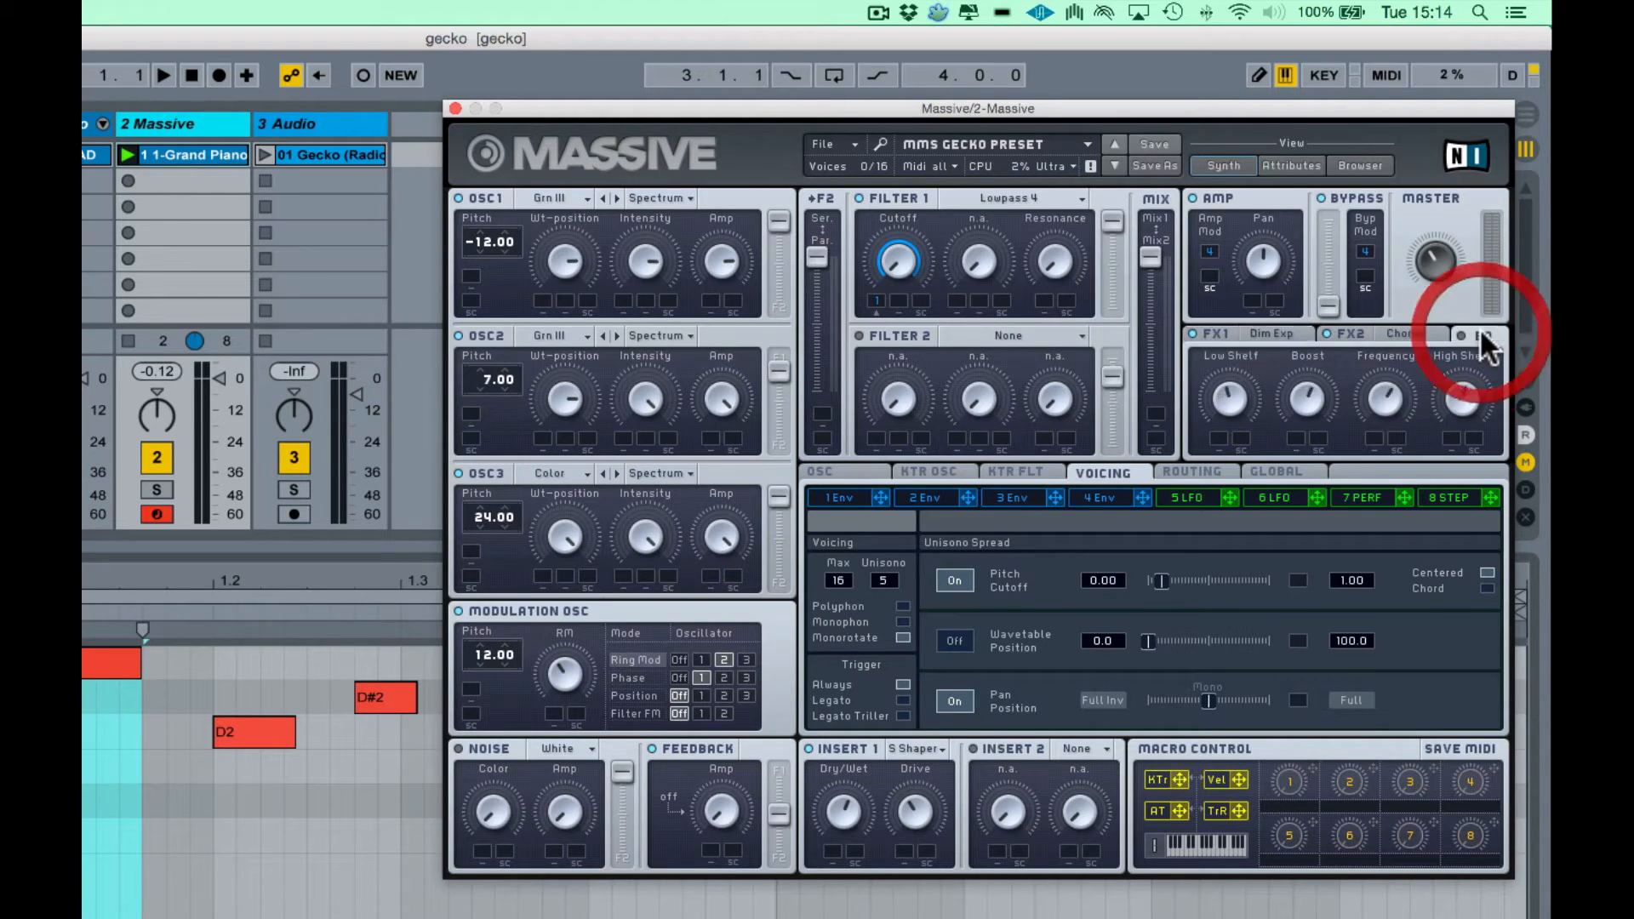
pyautogui.click(1459, 333)
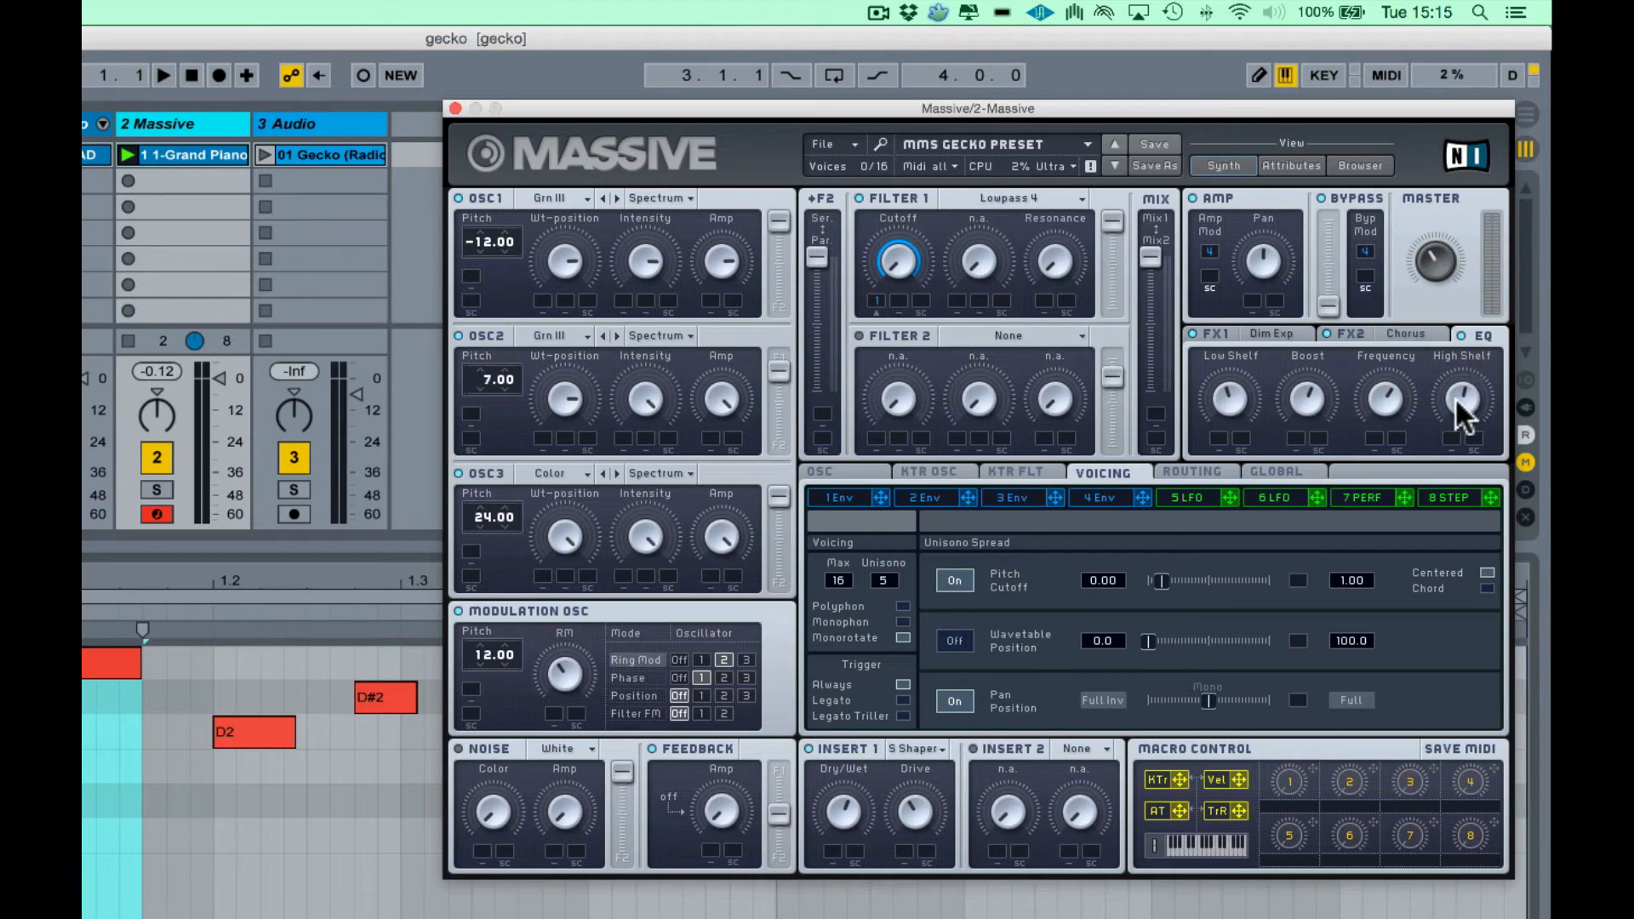
pyautogui.click(1292, 348)
pyautogui.press('space')
pyautogui.moveTo(1393, 397)
pyautogui.mouseDown()
pyautogui.moveTo(1390, 307)
pyautogui.moveTo(1393, 538)
pyautogui.mouseUp()
pyautogui.moveTo(1292, 392); pyautogui.dragTo(1294, 364)
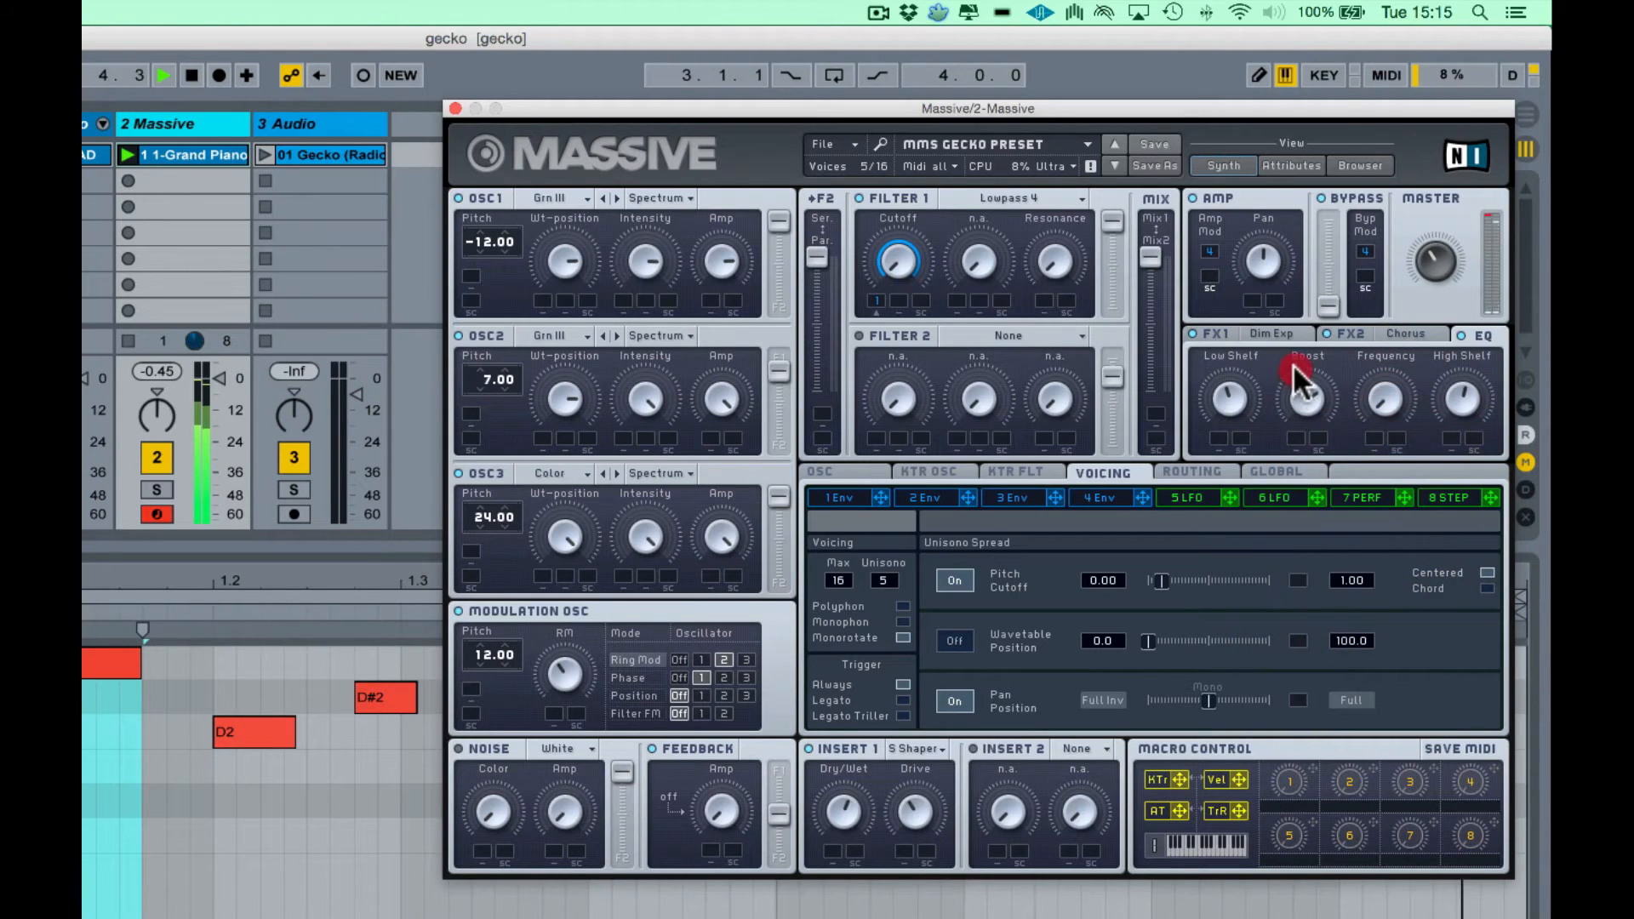
pyautogui.moveTo(1389, 406)
pyautogui.mouseDown()
pyautogui.moveTo(1397, 270)
pyautogui.moveTo(1397, 285)
pyautogui.mouseUp()
pyautogui.moveTo(1309, 424); pyautogui.dragTo(1305, 450)
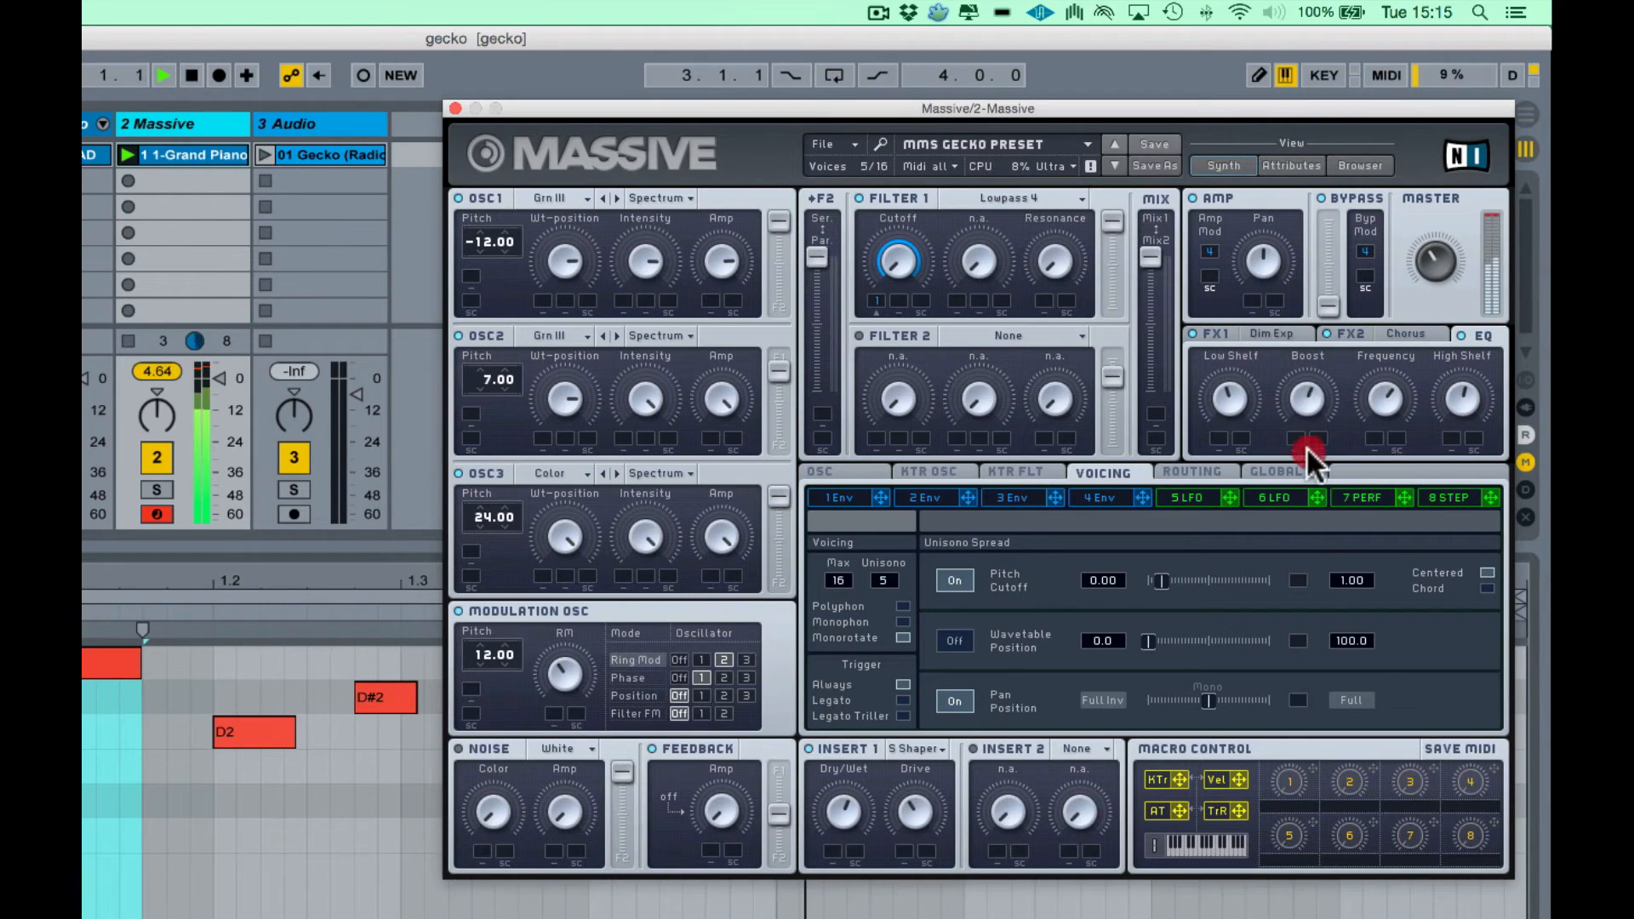
pyautogui.moveTo(1336, 644); pyautogui.dragTo(1309, 451)
pyautogui.press('space')
# Step: Solo the Audio track and launch the Gecko reference clip, then solo the Massive track to compare the two sounds
pyautogui.click(291, 489)
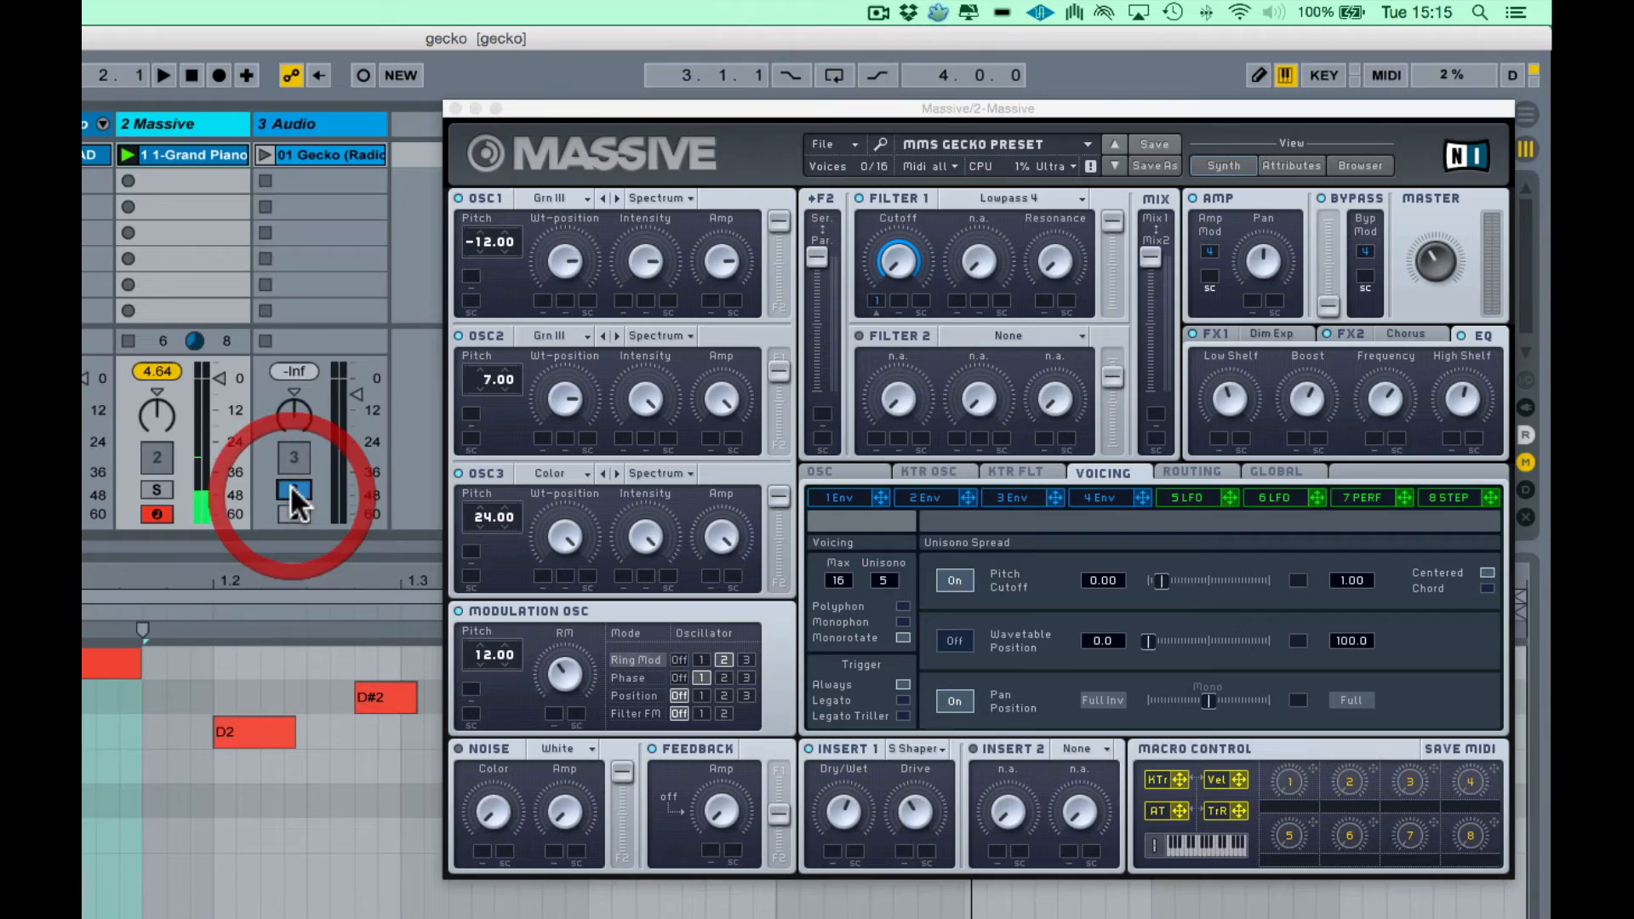
pyautogui.click(264, 154)
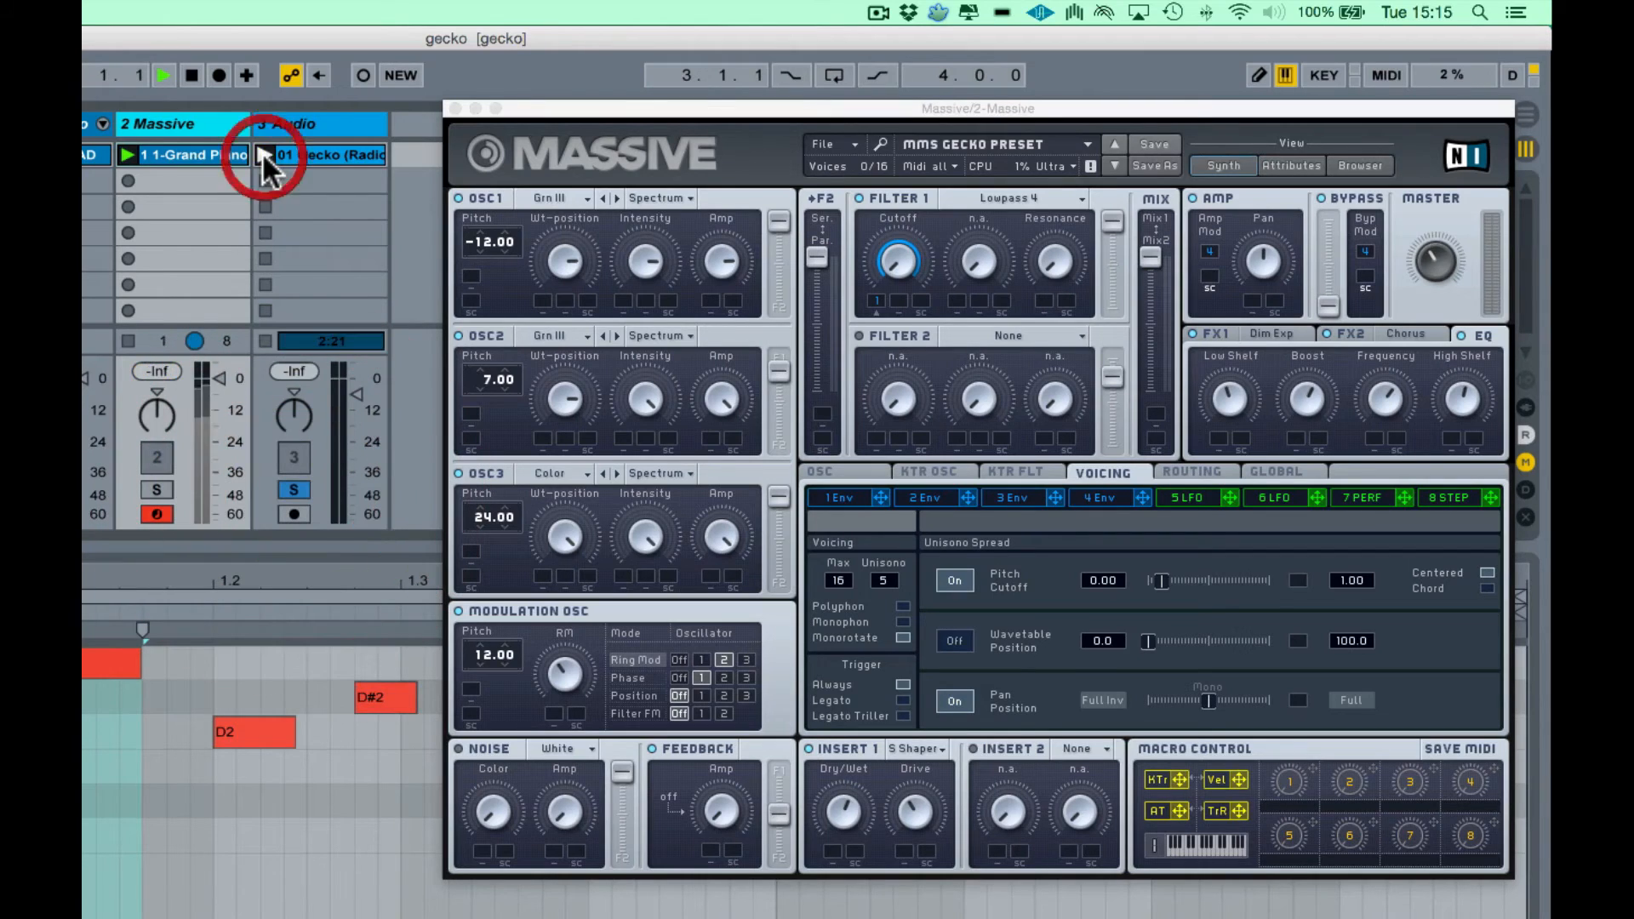
pyautogui.click(155, 490)
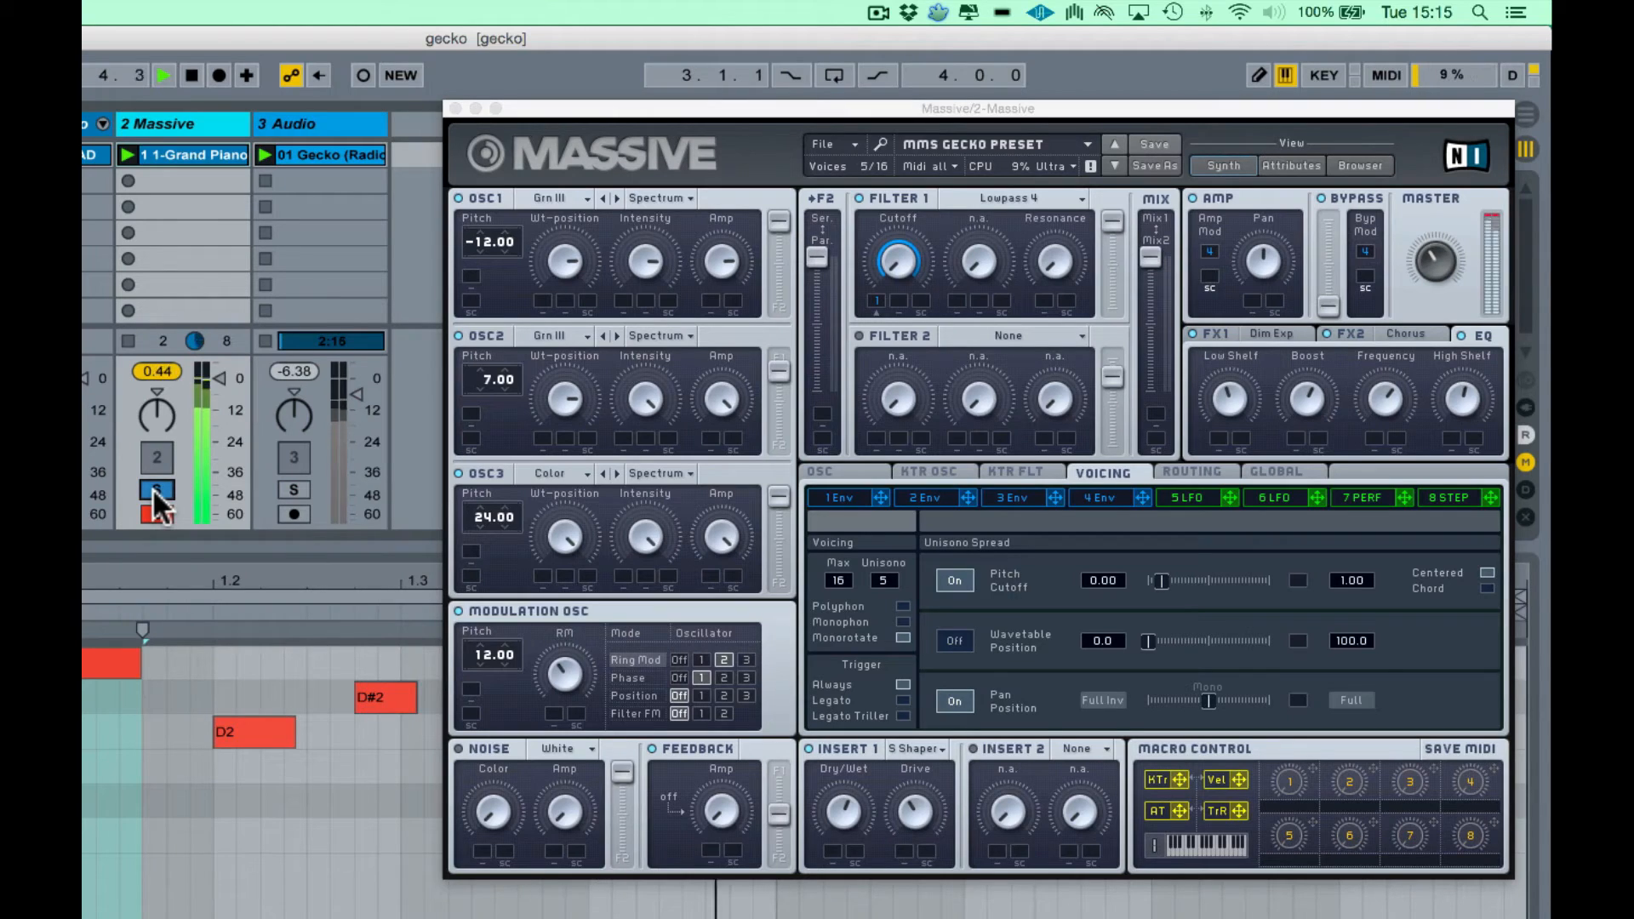
pyautogui.press('space')
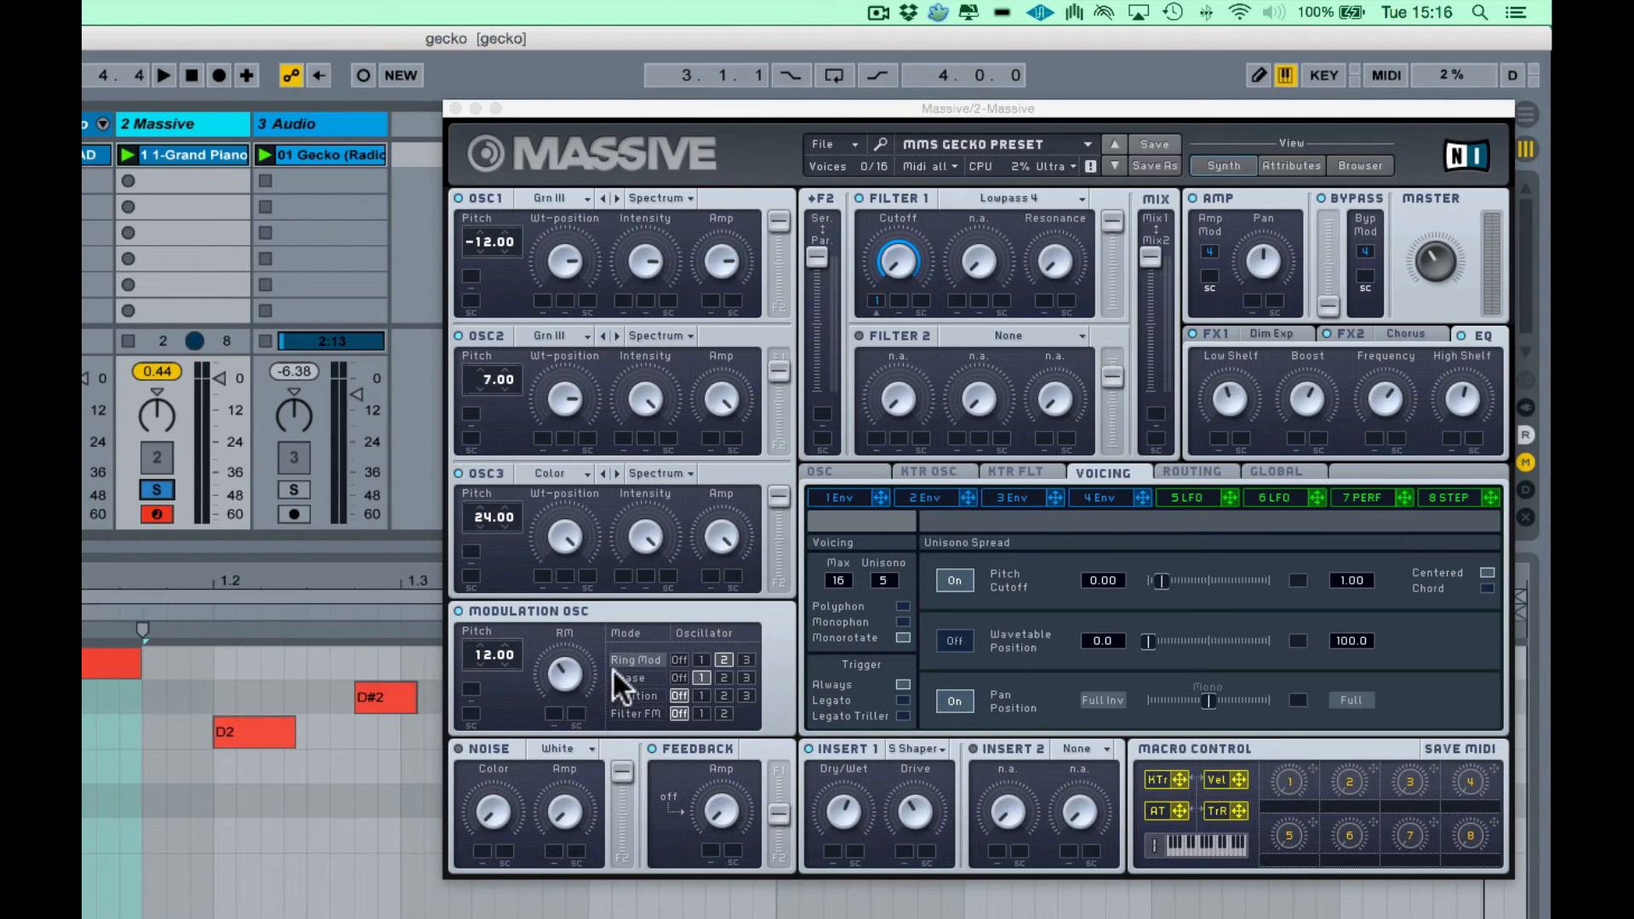
# Step: Review the modulation oscillator's Phase setting, the fourth envelope, and the oscillator, routing and voicing settings of the patch
pyautogui.click(635, 677)
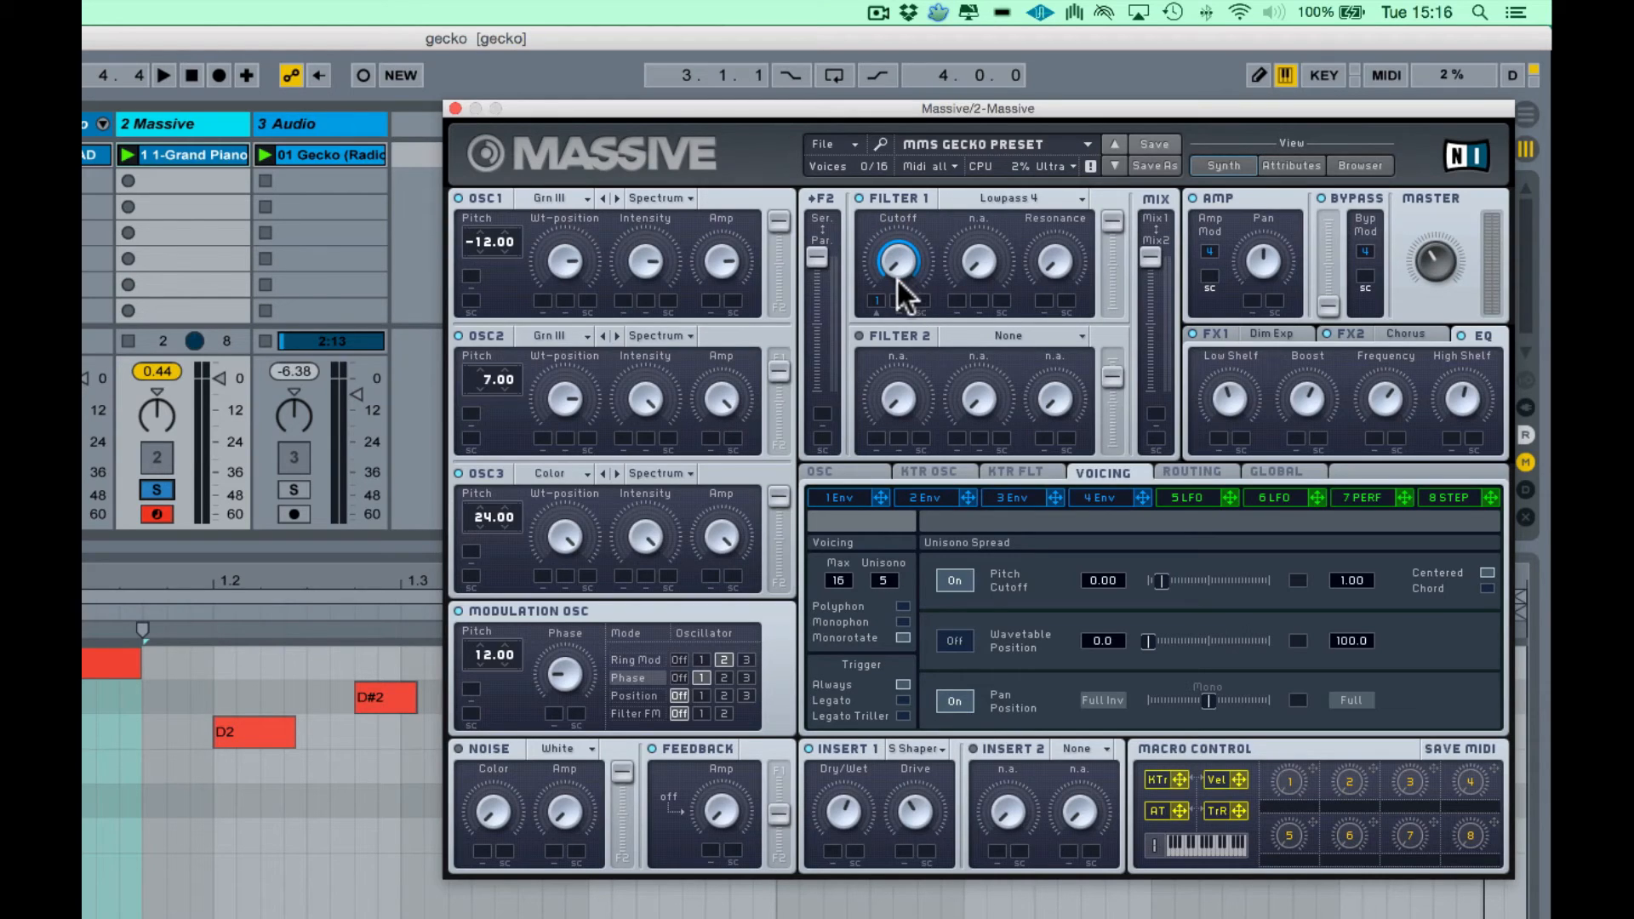
pyautogui.click(1095, 495)
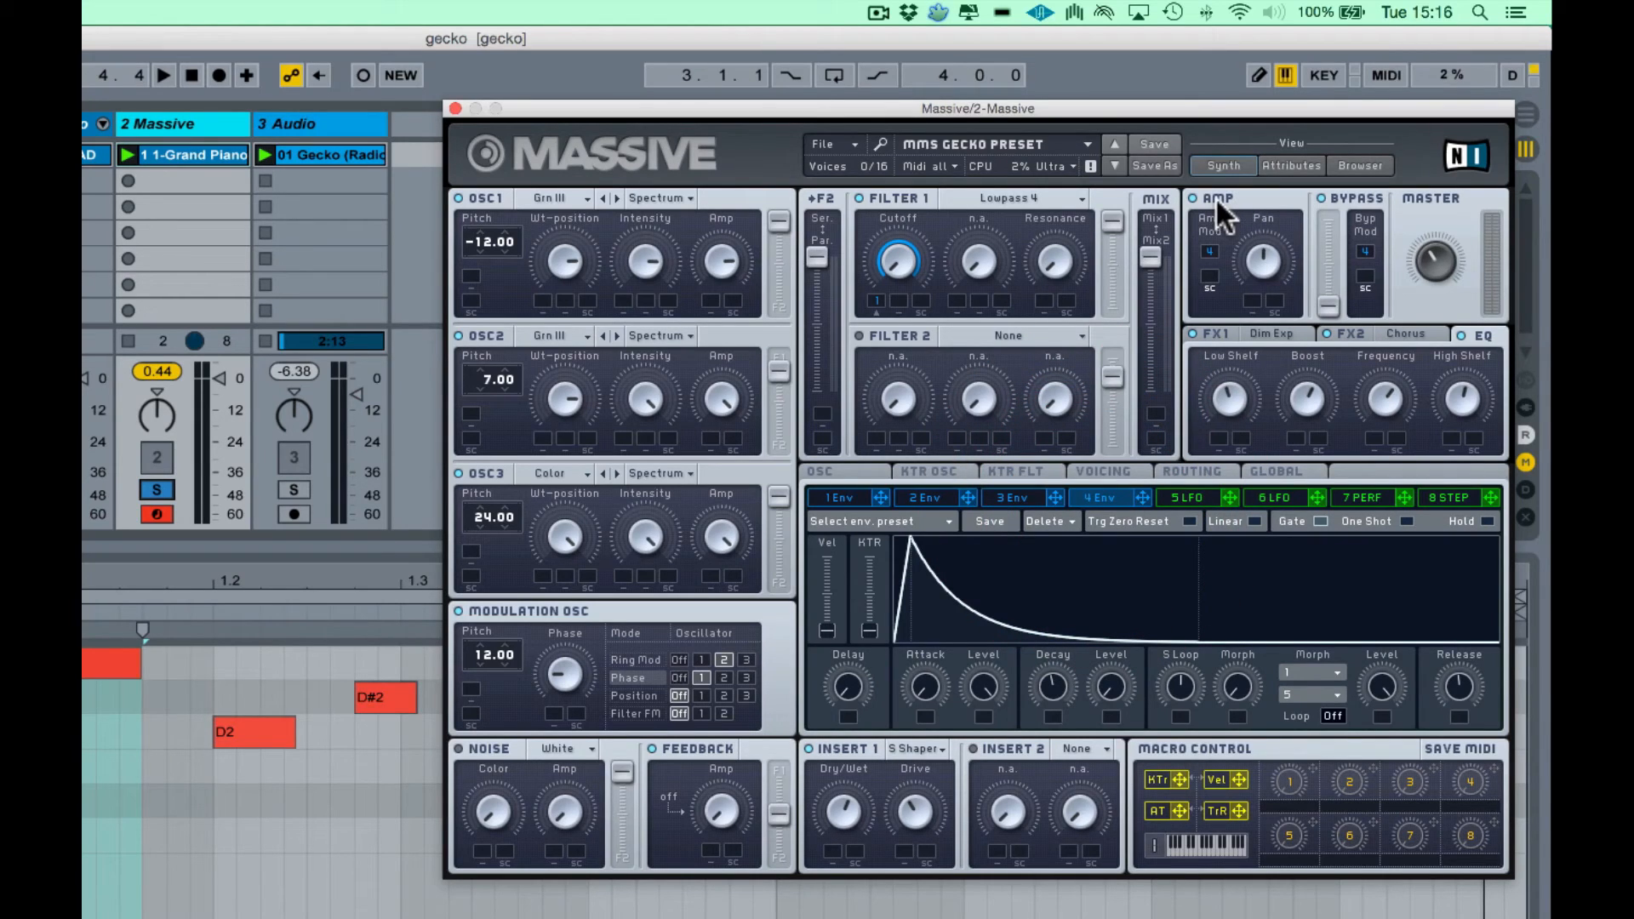
pyautogui.click(856, 466)
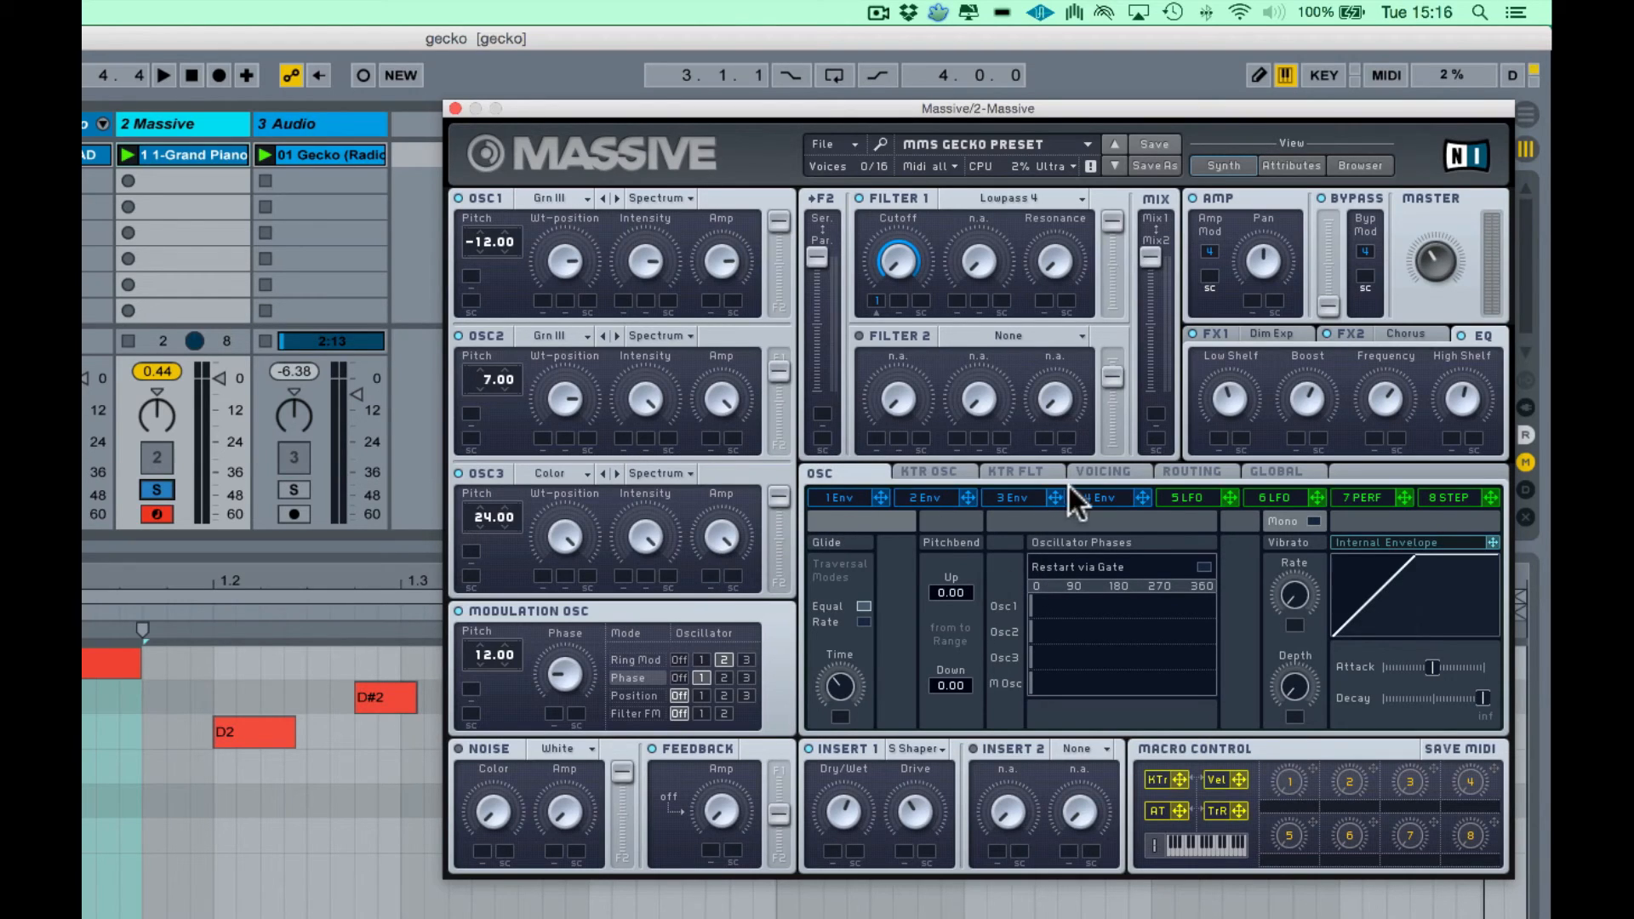
pyautogui.click(1183, 468)
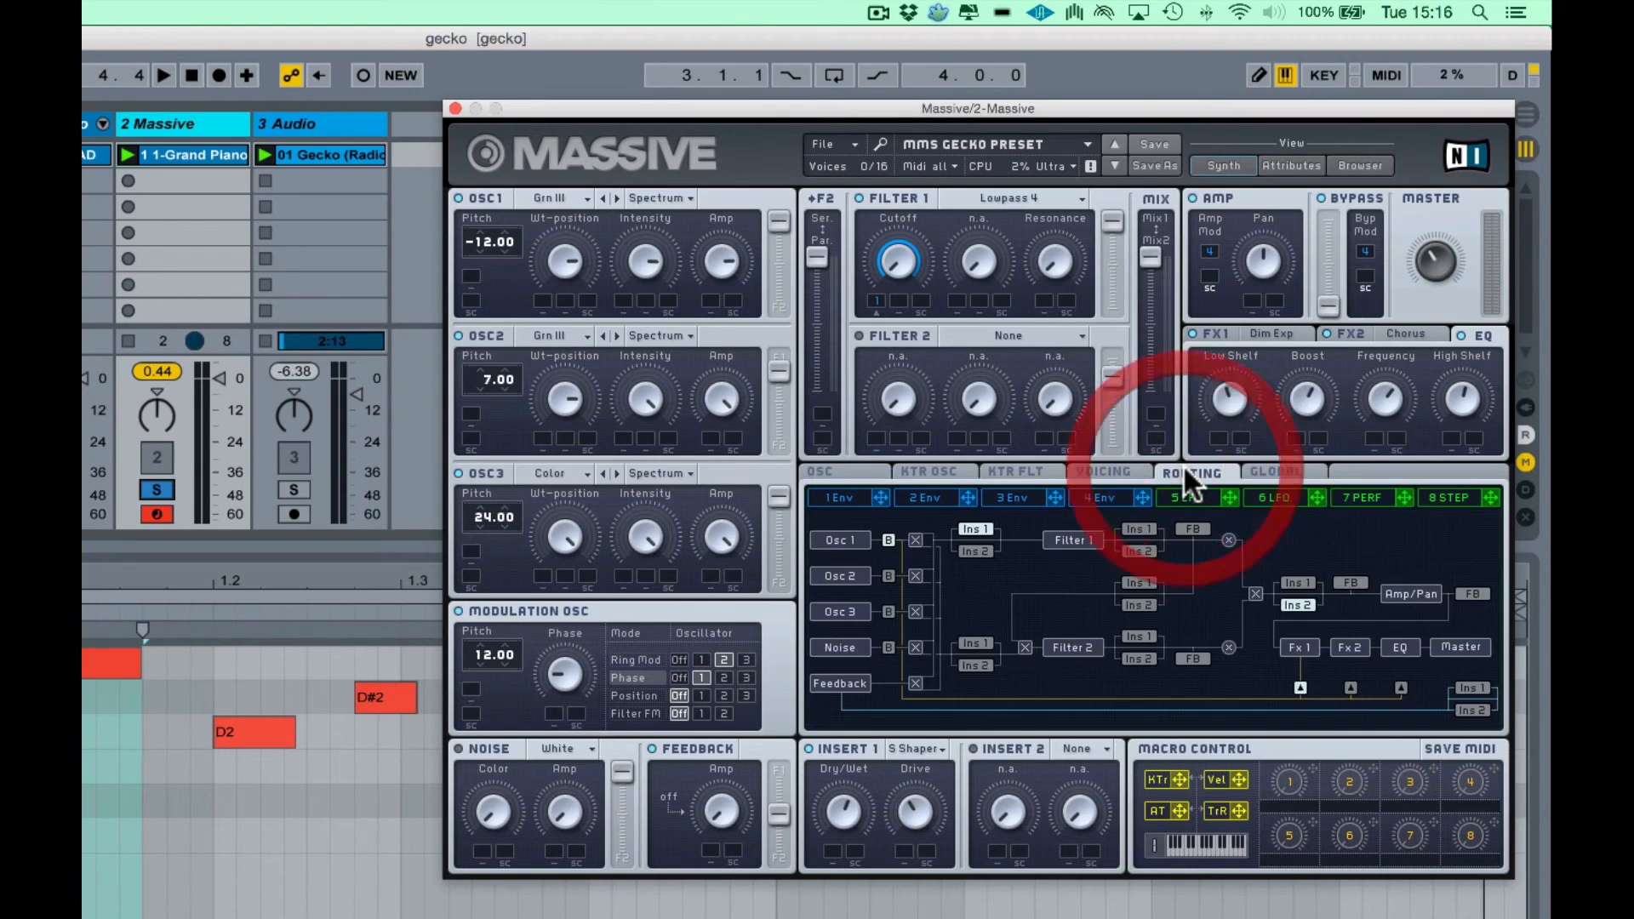
pyautogui.click(1117, 471)
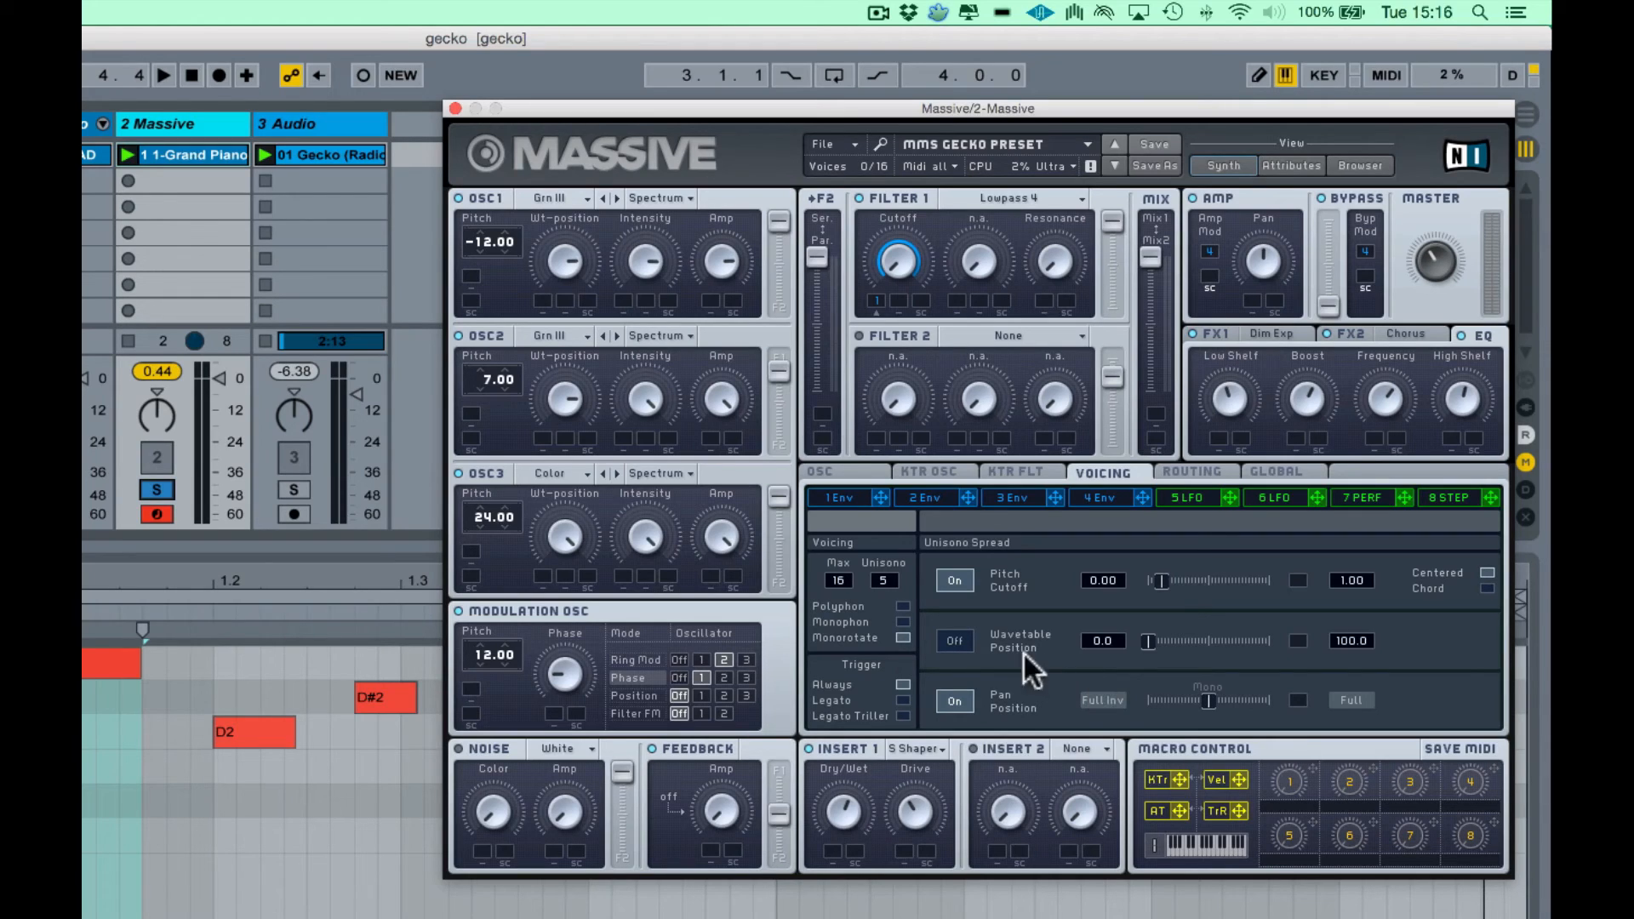
pyautogui.moveTo(885, 585); pyautogui.dragTo(881, 568)
# Step: Review the FX1 Dimension Expander, FX2 Chorus and available FX1 effect types, then shift the Massive window aside
pyautogui.click(1272, 325)
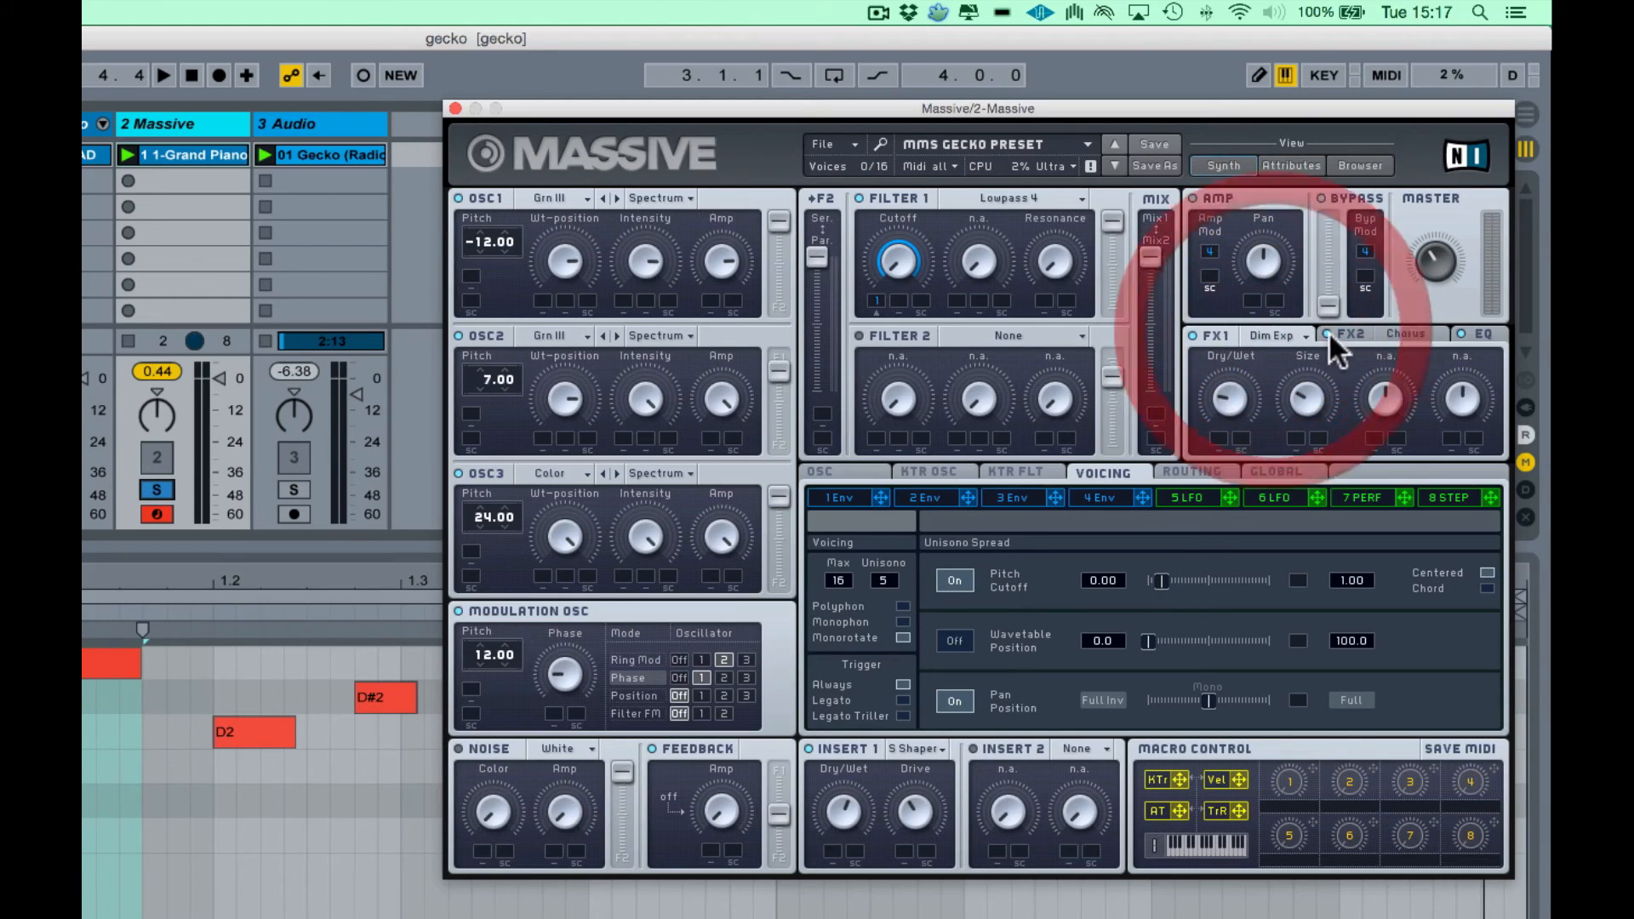
pyautogui.click(1392, 329)
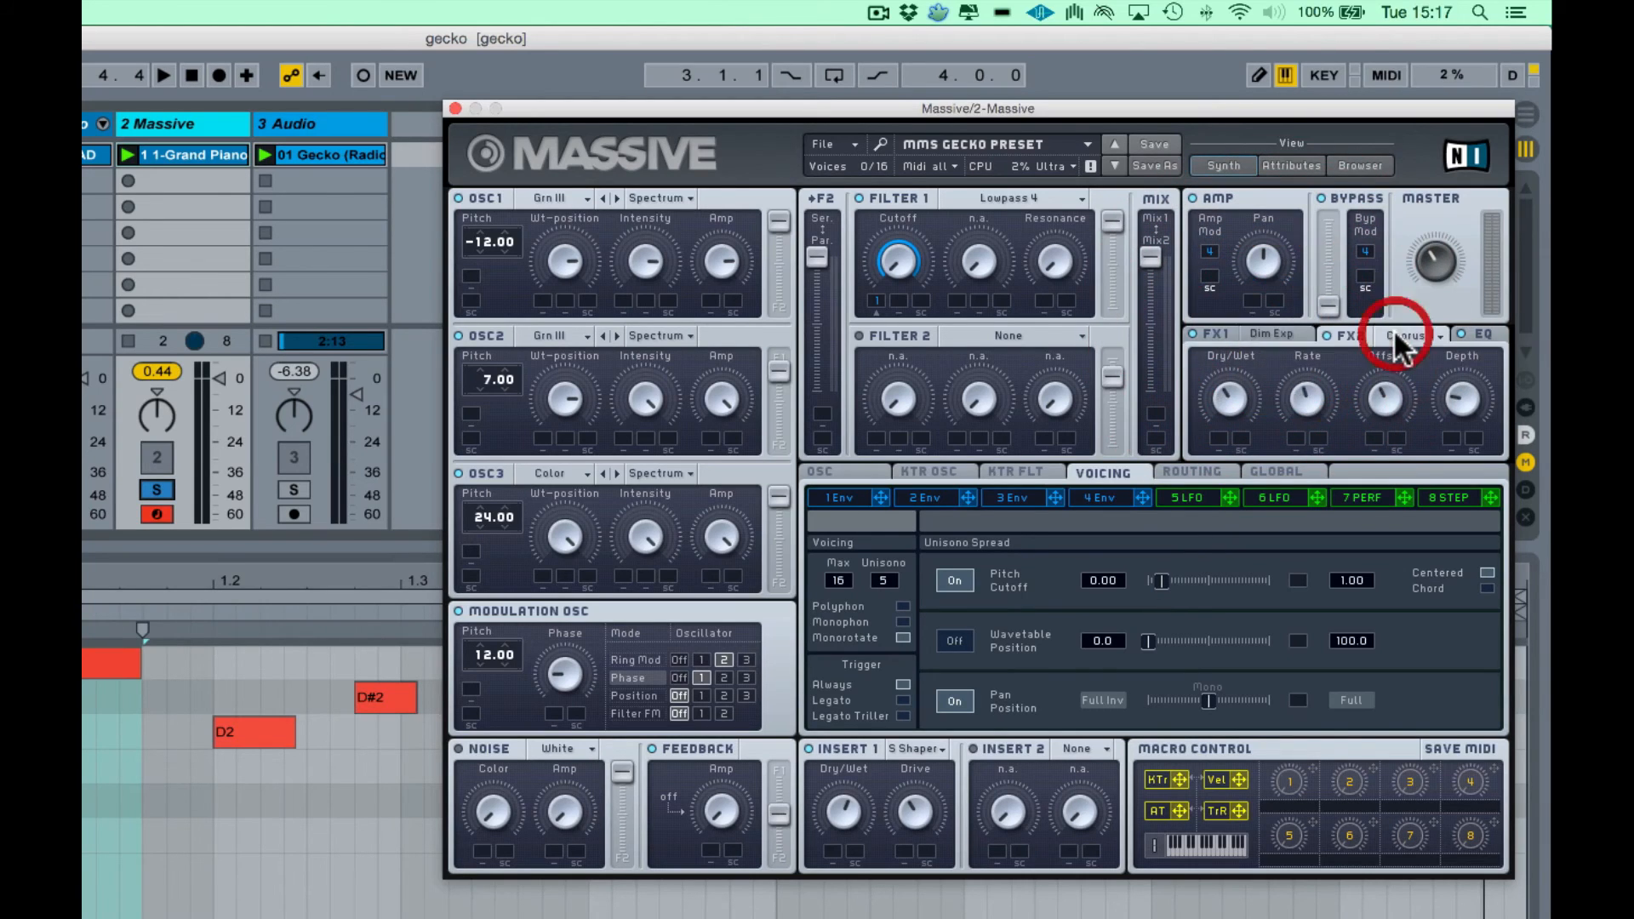
pyautogui.click(1267, 334)
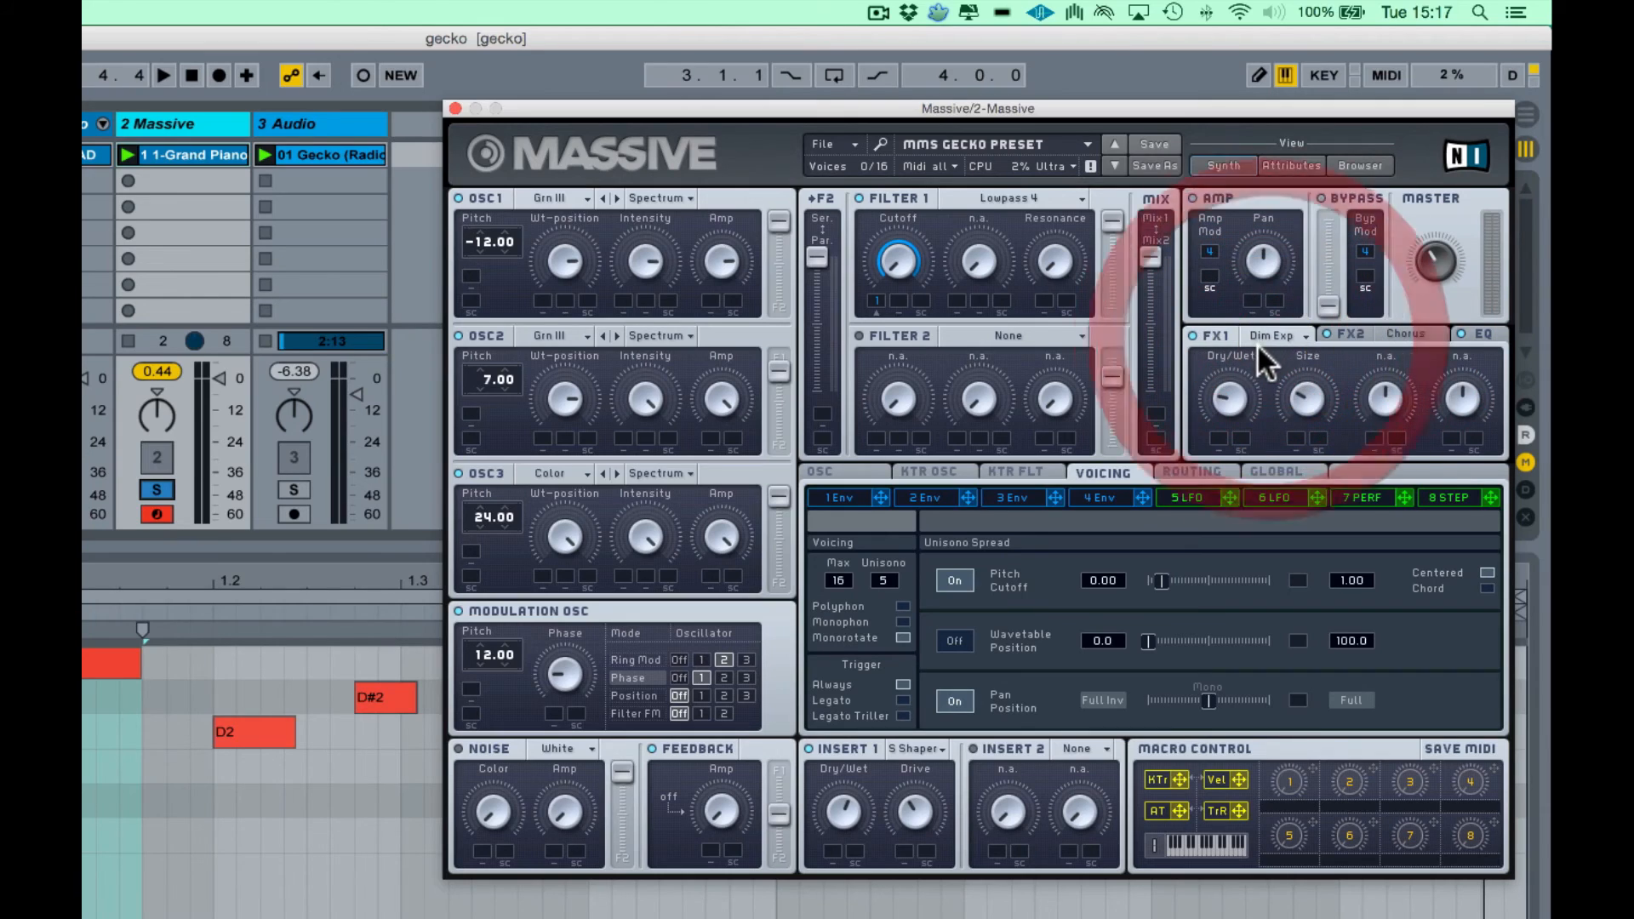
pyautogui.click(1300, 330)
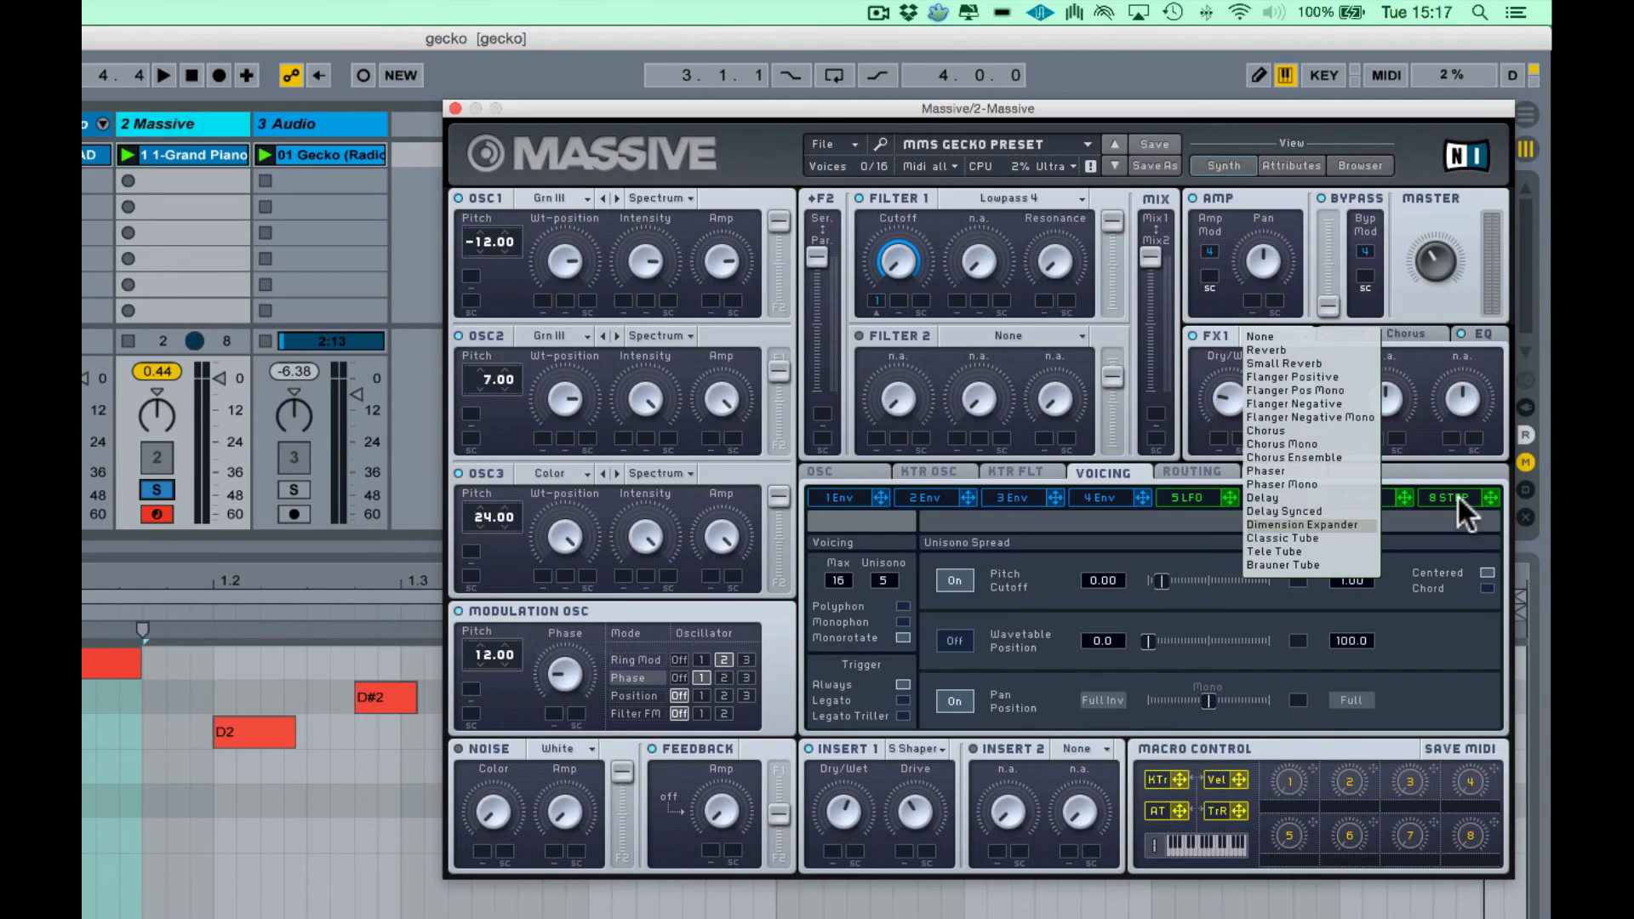
pyautogui.click(1452, 468)
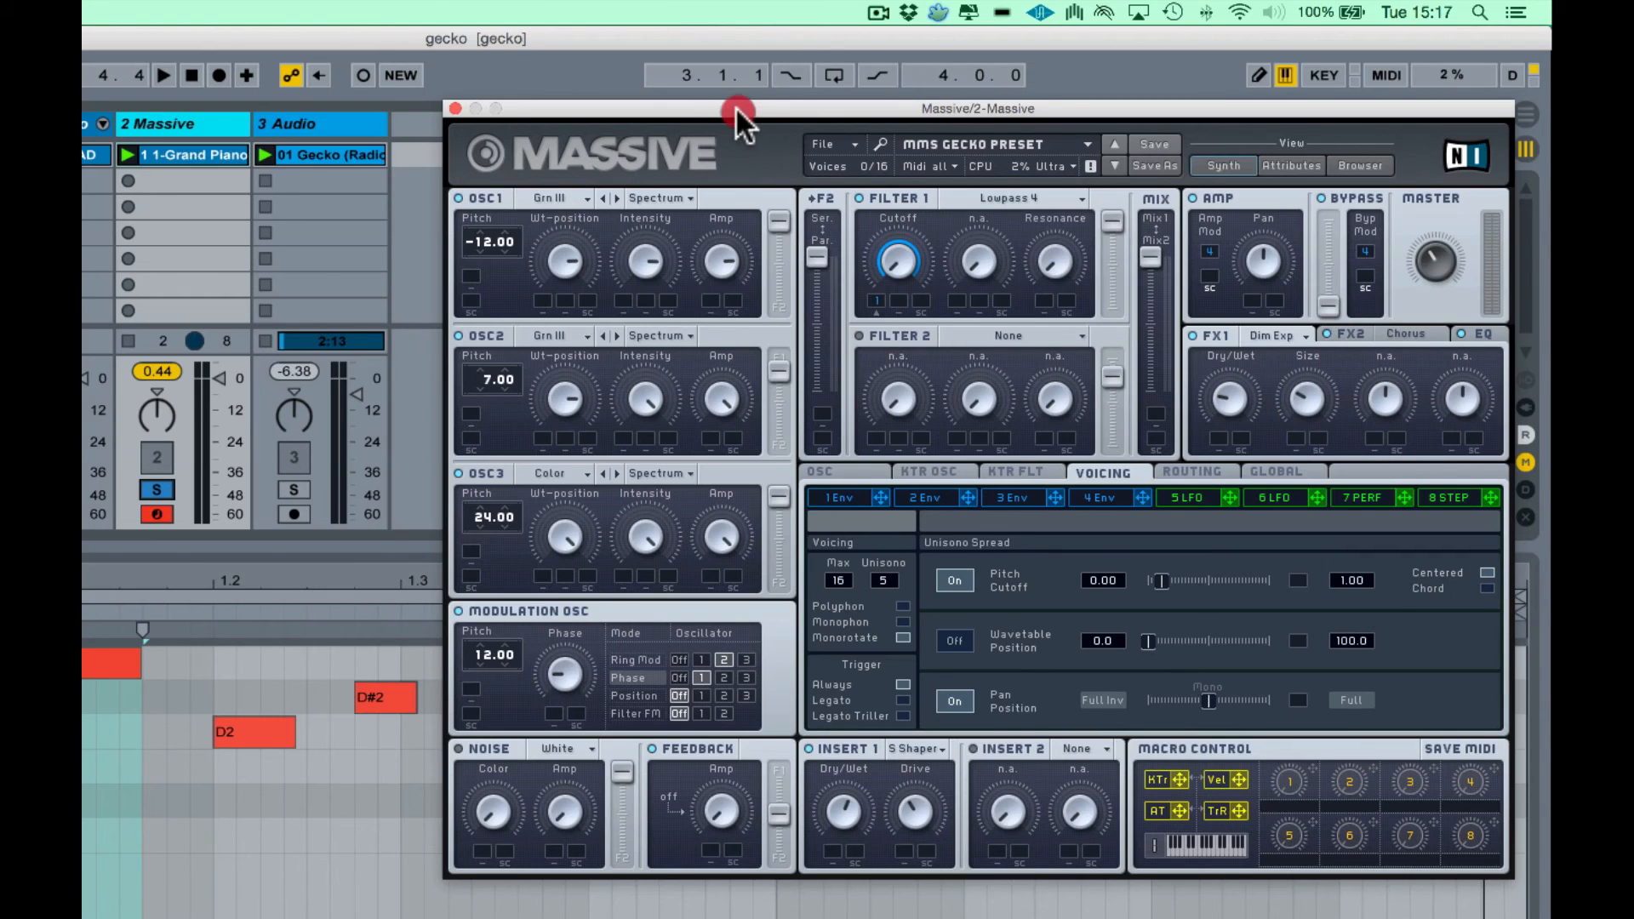
pyautogui.moveTo(737, 108); pyautogui.dragTo(687, 128)
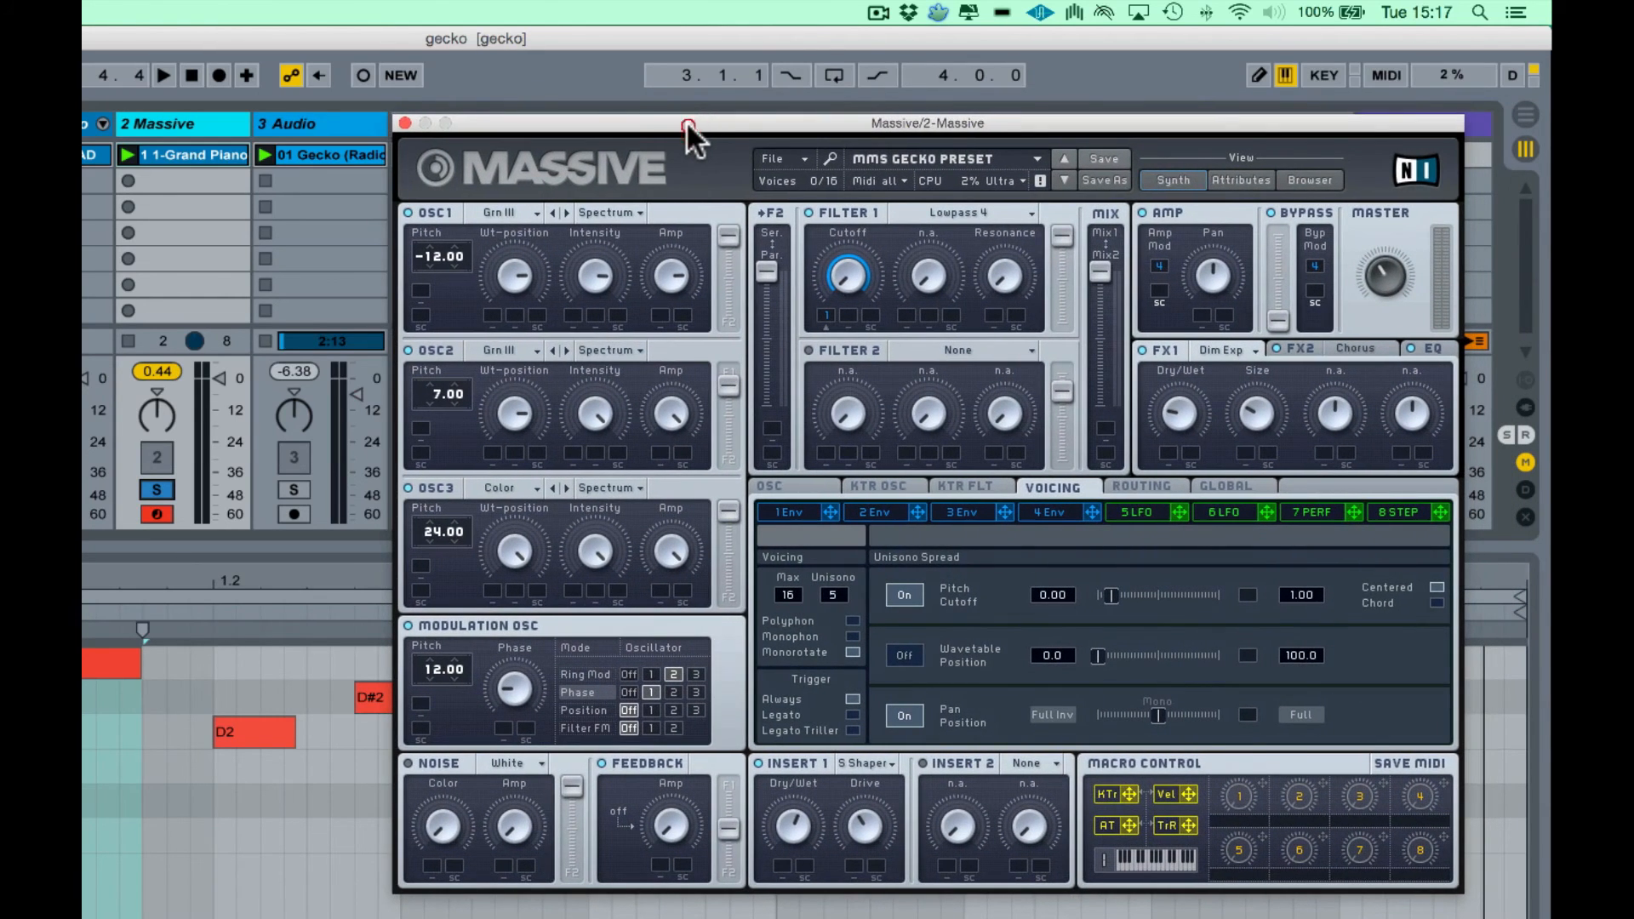